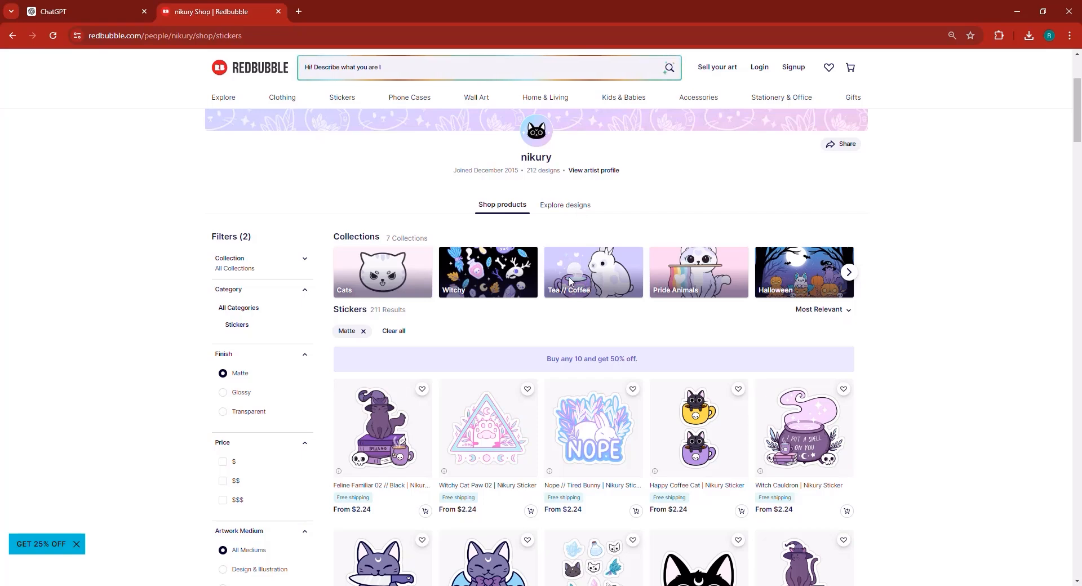
# - Open the Black Bat Kitten 02 sticker from the shop and display its plain sticker image
pyautogui.scroll(-5, 461, 359)
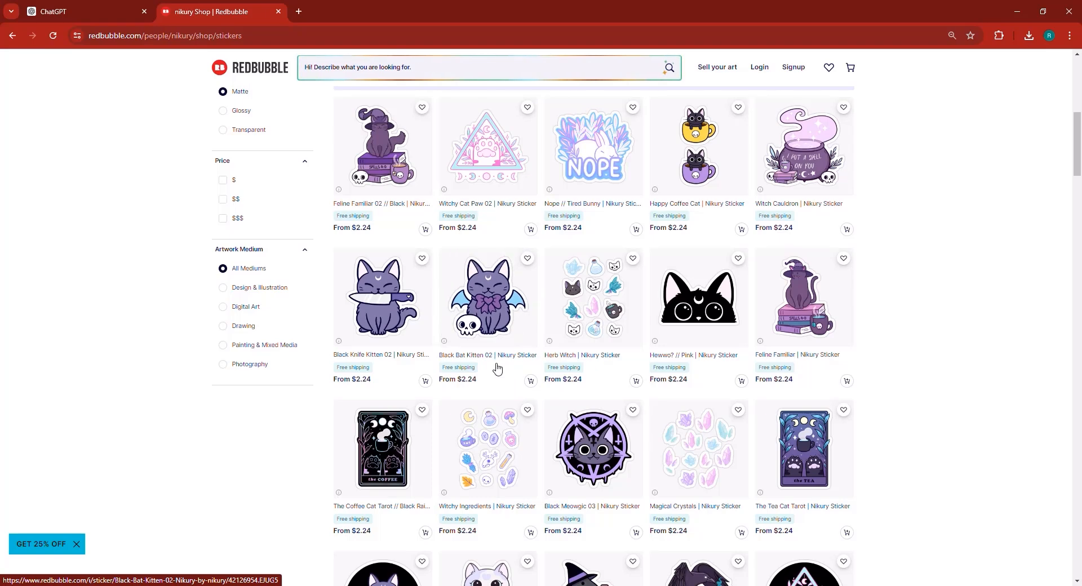
pyautogui.click(487, 322)
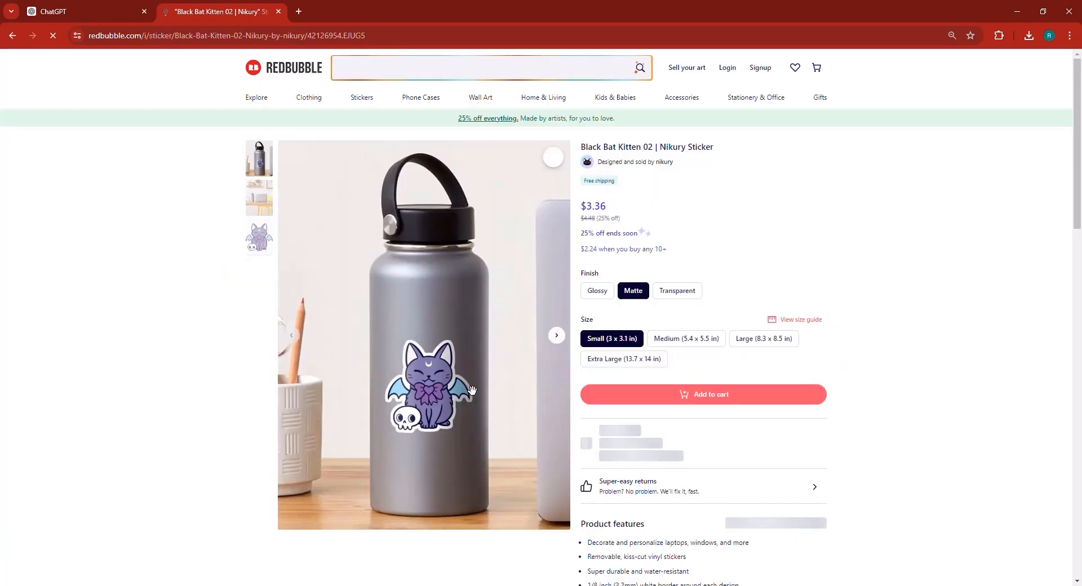
pyautogui.click(259, 244)
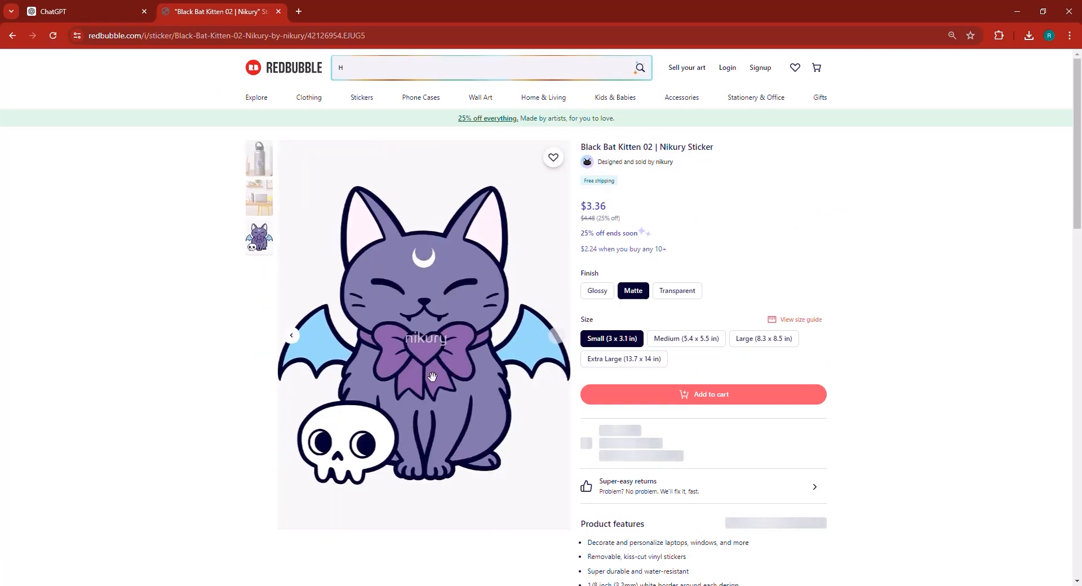
# - Try to save the sticker image through the page's context menu
pyautogui.rightClick(422, 337)
pyautogui.press('Escape')
pyautogui.rightClick(405, 324)
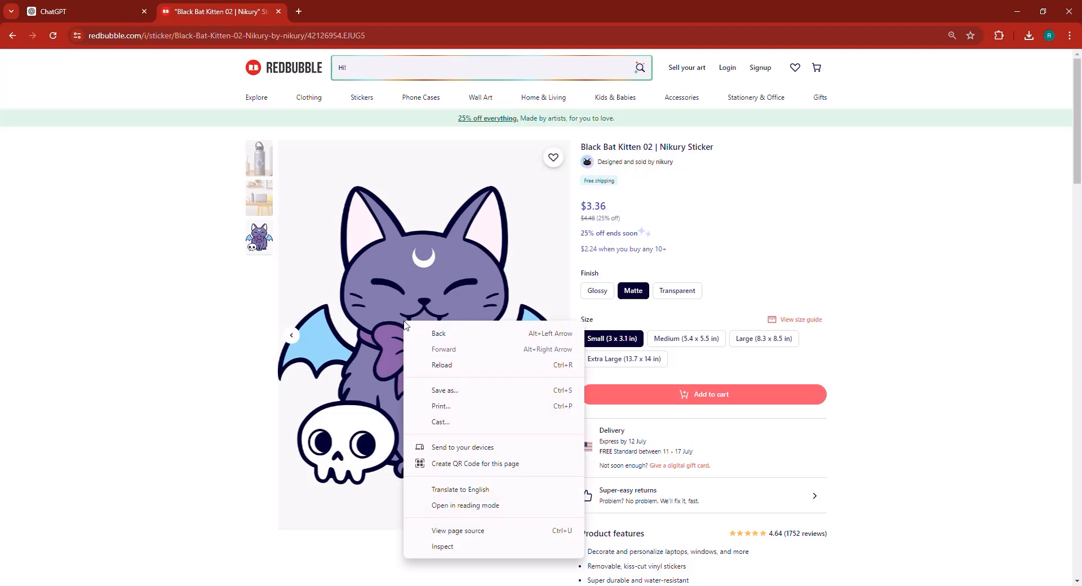
pyautogui.press('Escape')
pyautogui.rightClick(444, 278)
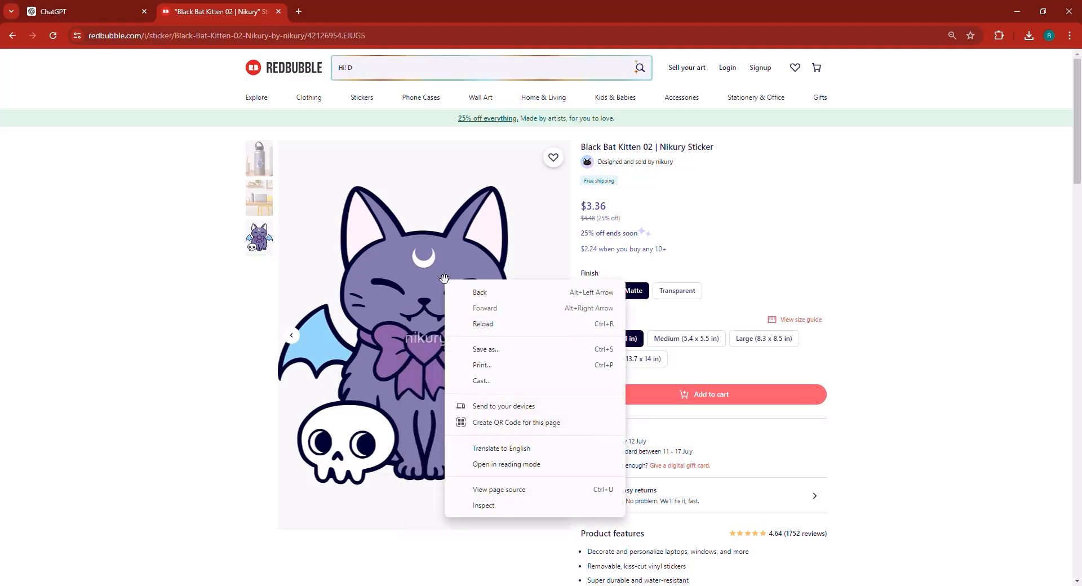
pyautogui.press('Escape')
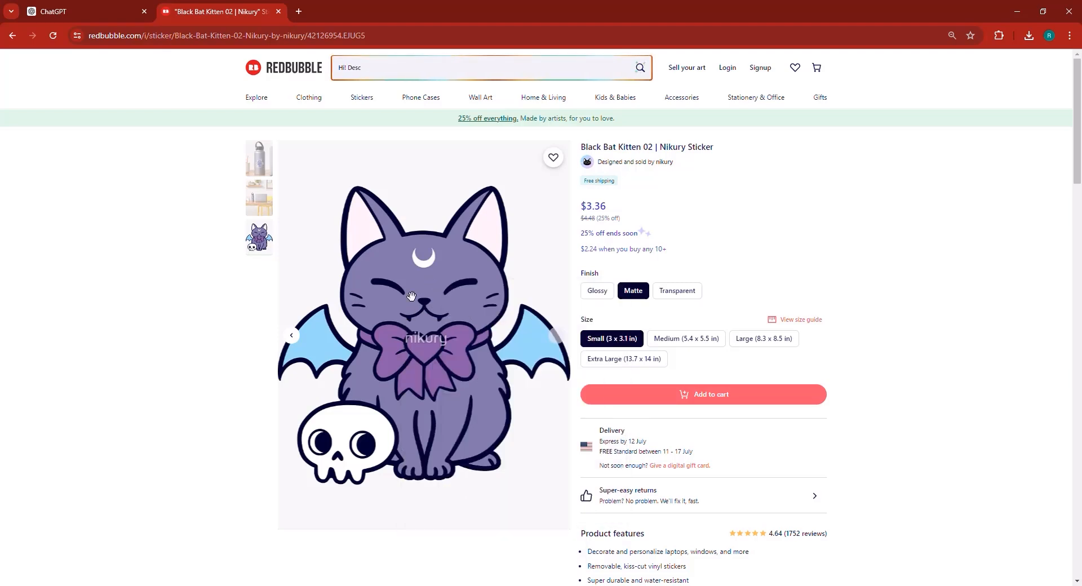
pyautogui.rightClick(460, 325)
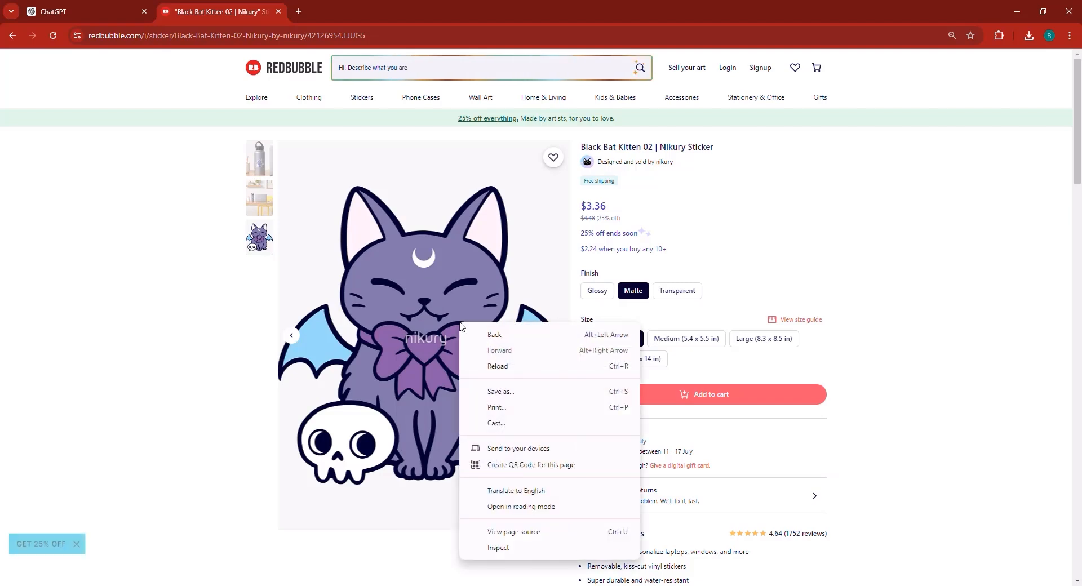
pyautogui.click(507, 392)
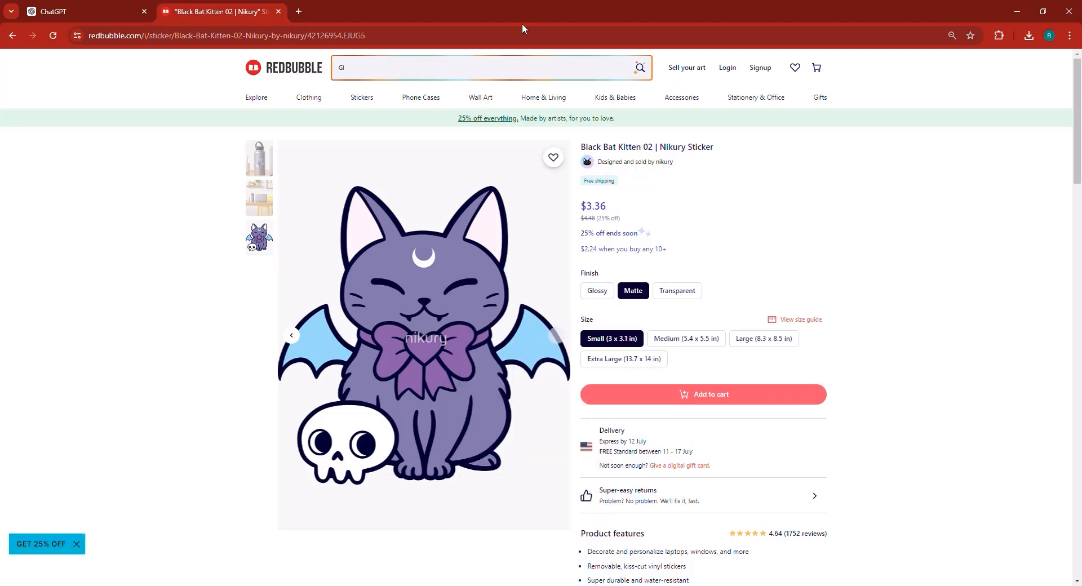
# - Open canva.com in a new browser tab
pyautogui.click(297, 15)
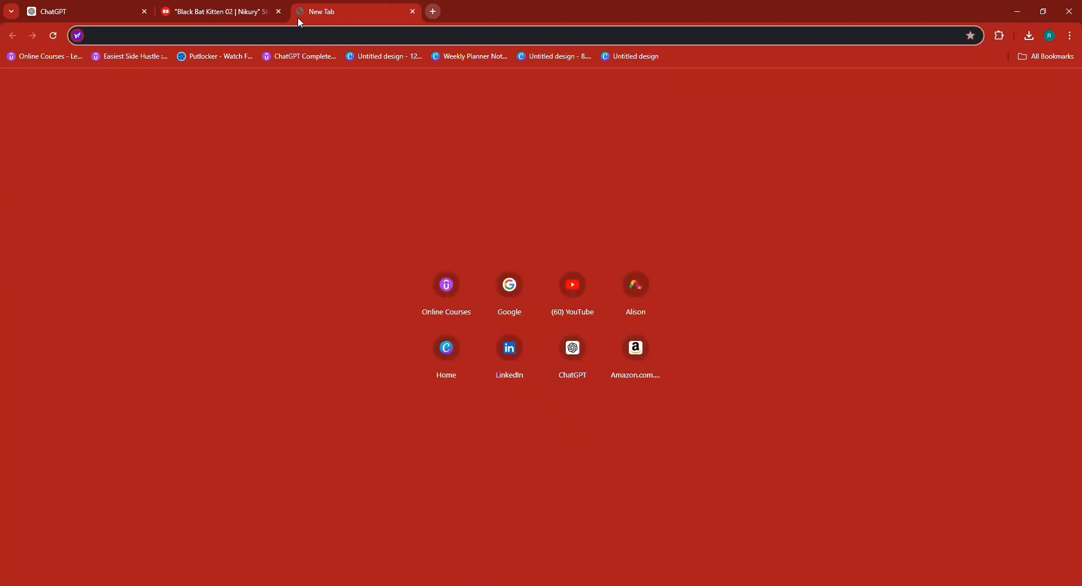
pyautogui.write('canva.com')
pyautogui.press('Return')
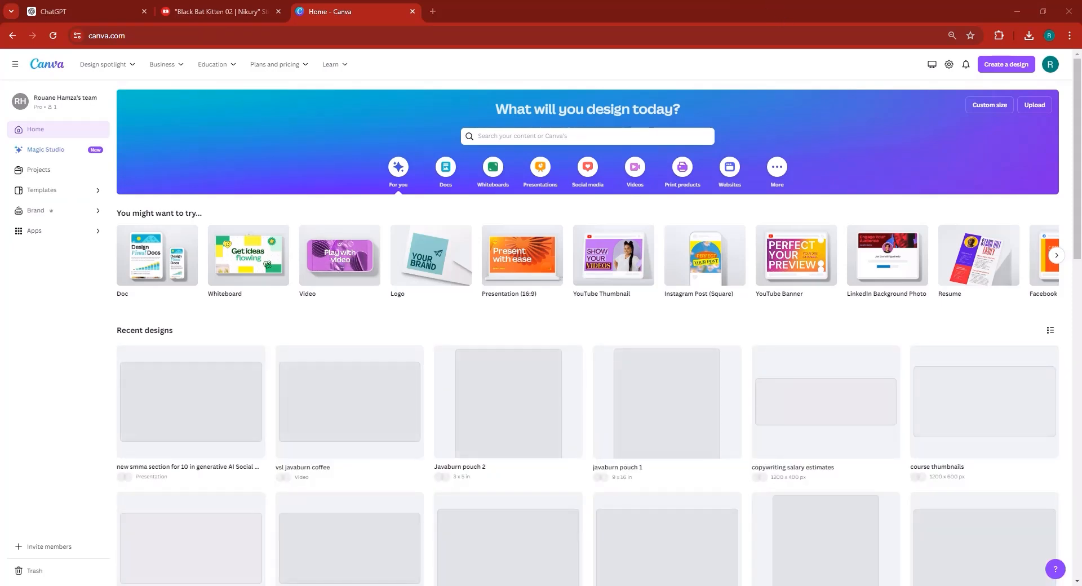
# - Create a new custom-size design of 4 × 5 inches
pyautogui.click(1010, 72)
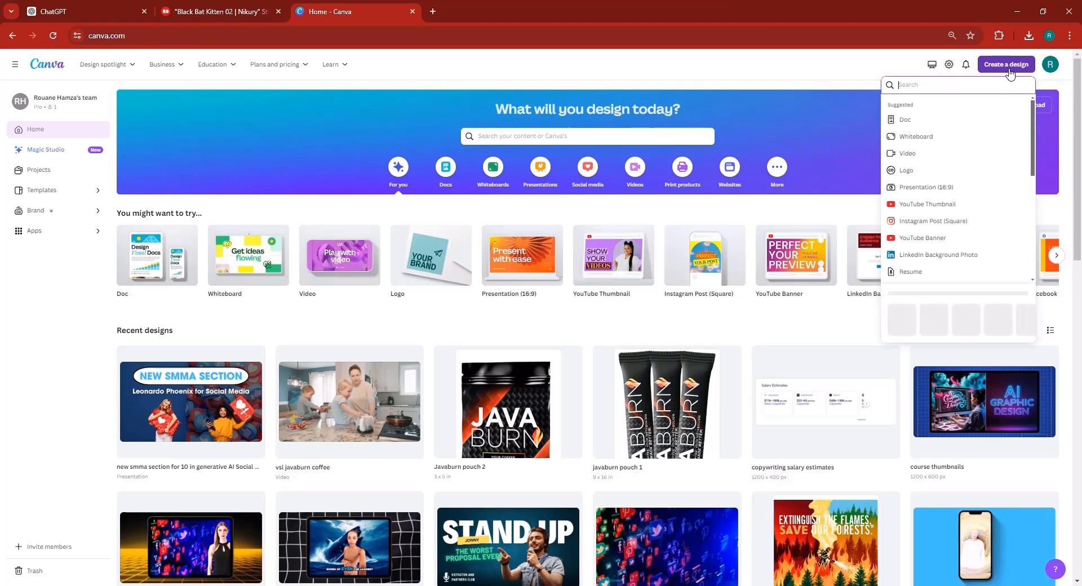
pyautogui.click(903, 320)
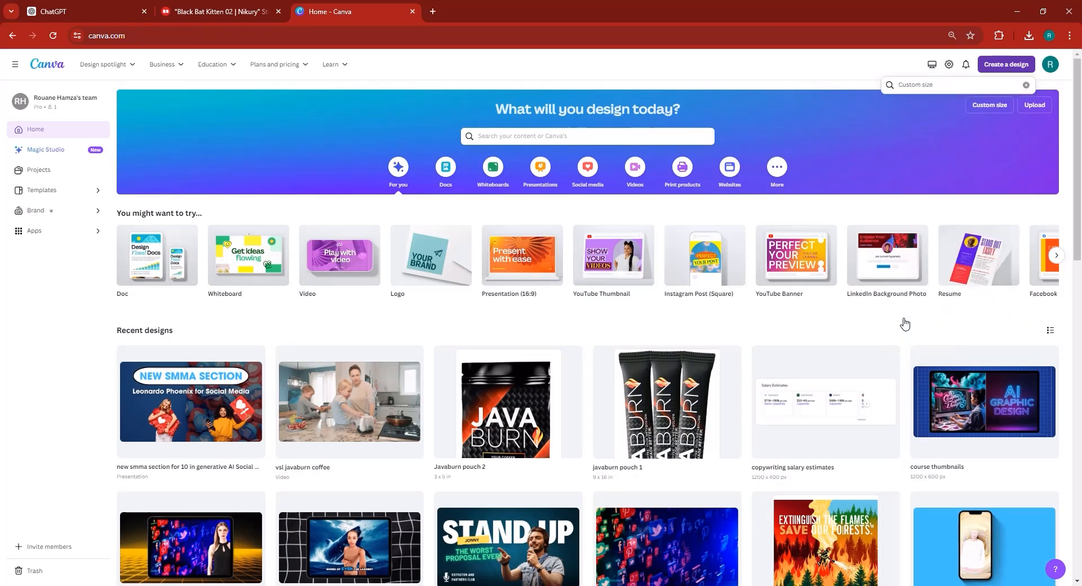
pyautogui.click(228, 4)
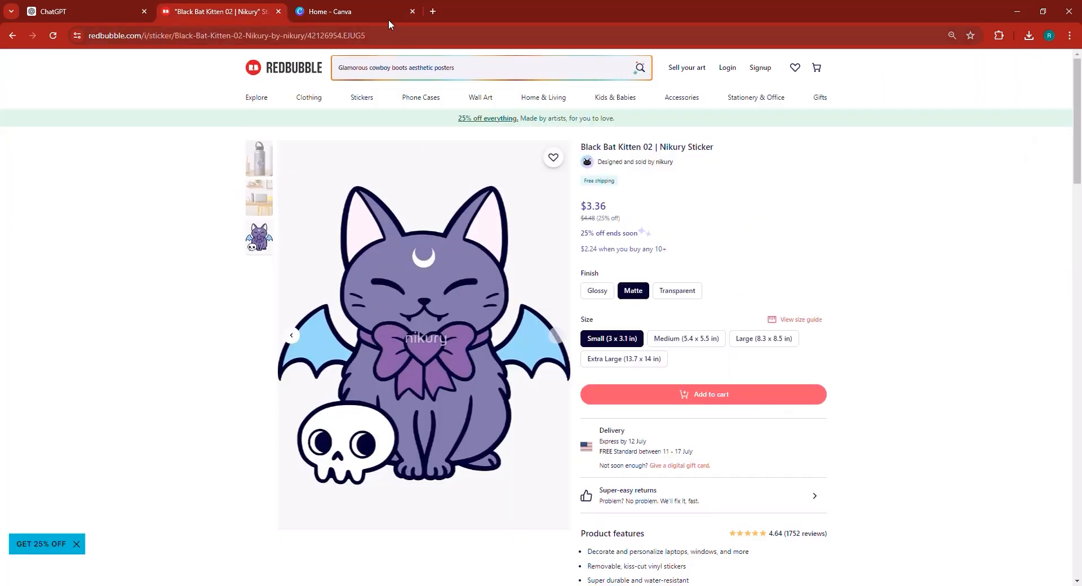
pyautogui.moveTo(361, 2)
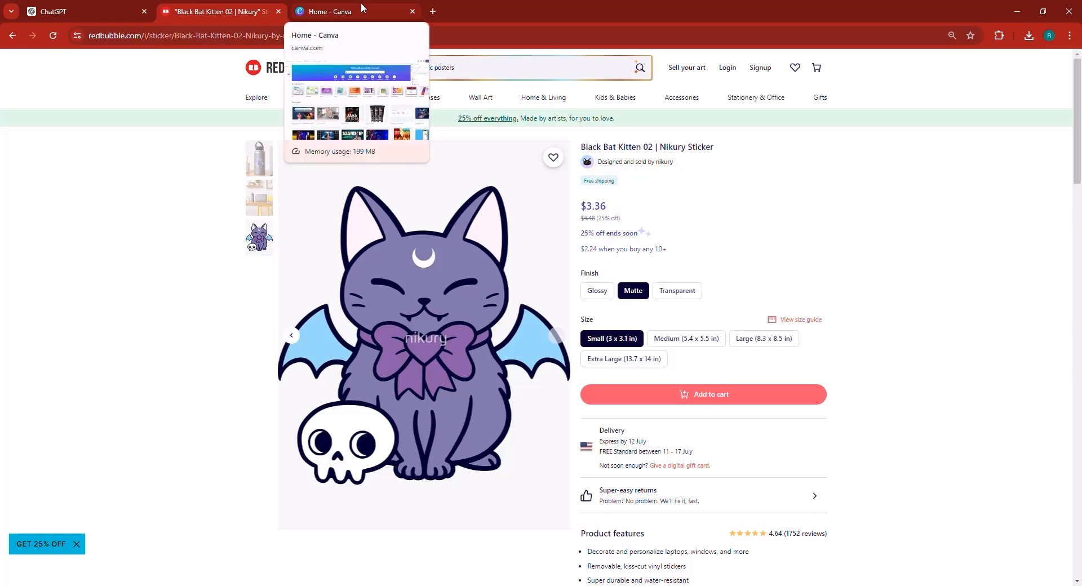
pyautogui.click(361, 5)
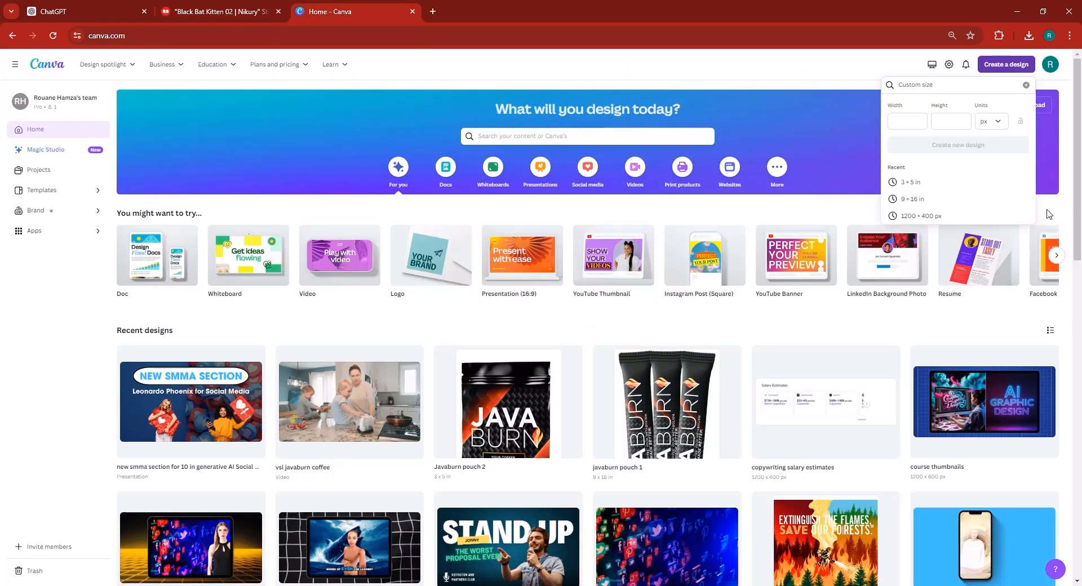
pyautogui.click(983, 129)
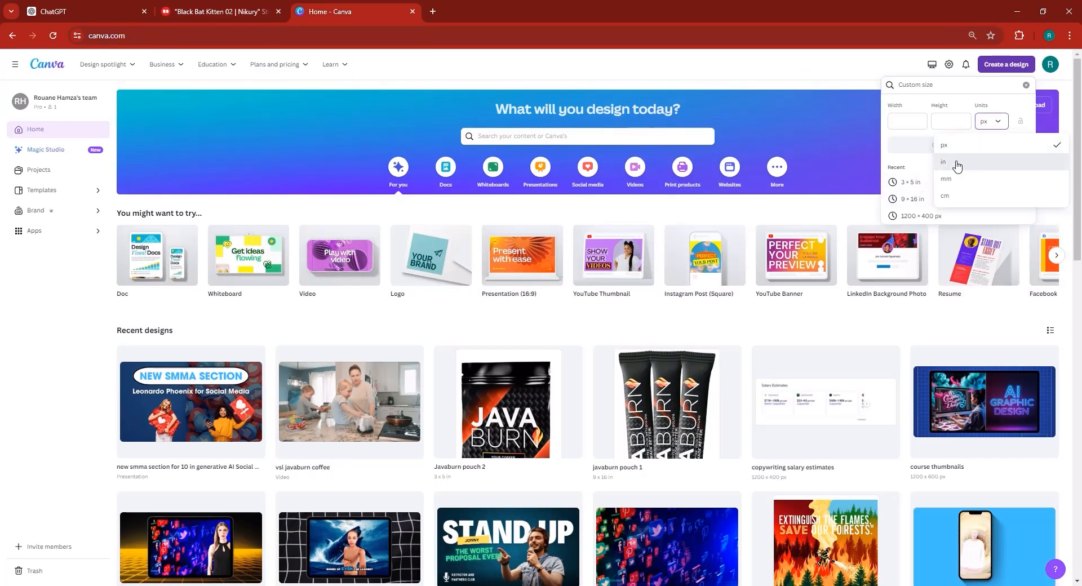
pyautogui.click(959, 164)
pyautogui.write('4')
pyautogui.press('Tab')
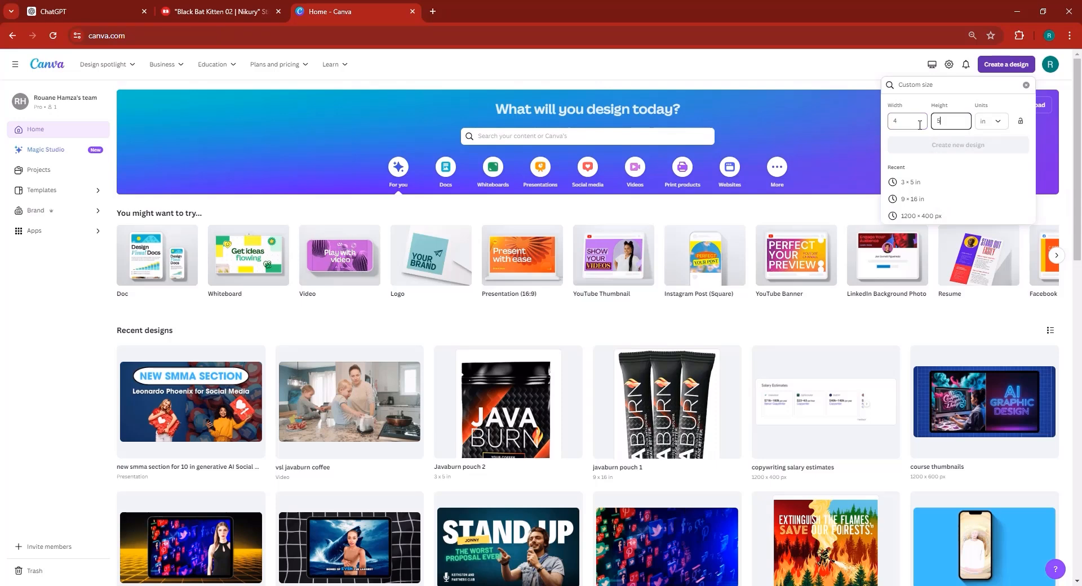
pyautogui.write('5')
pyautogui.click(940, 146)
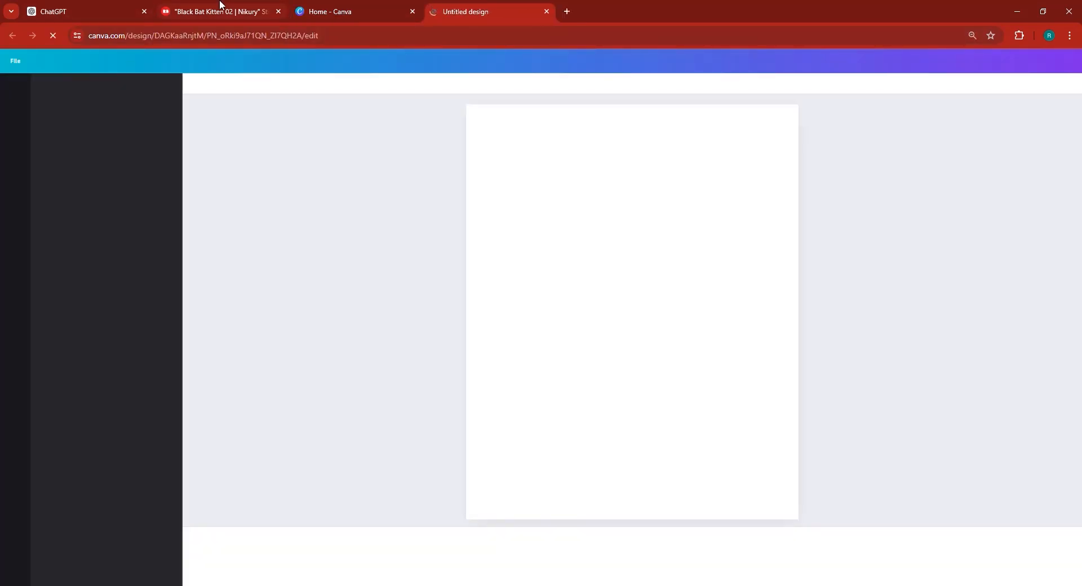
# - Paste a screenshot of the sticker product page into the blank design
pyautogui.click(218, 10)
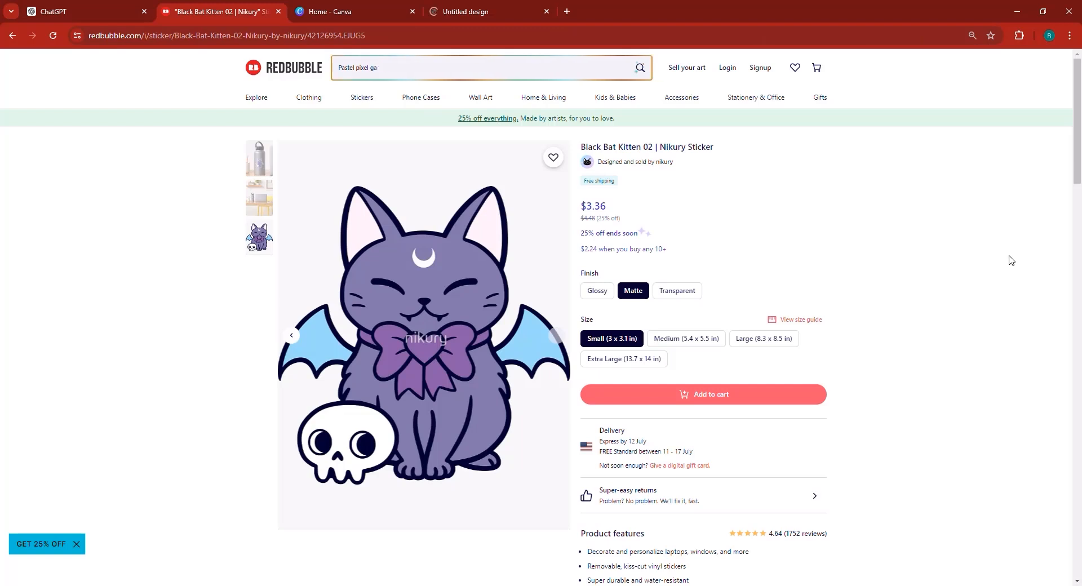
pyautogui.write('landscape totes')
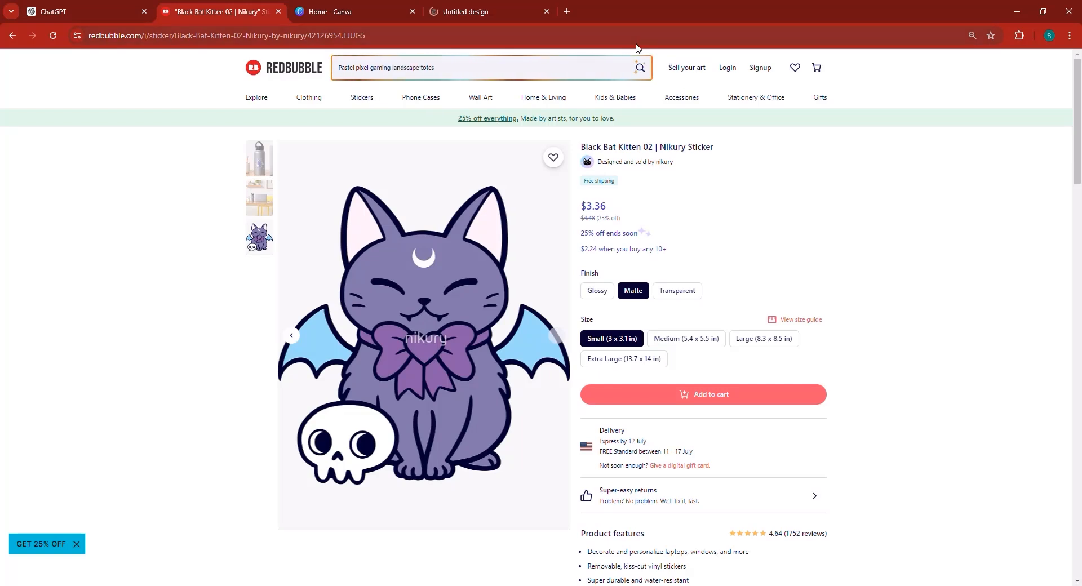
pyautogui.click(548, 4)
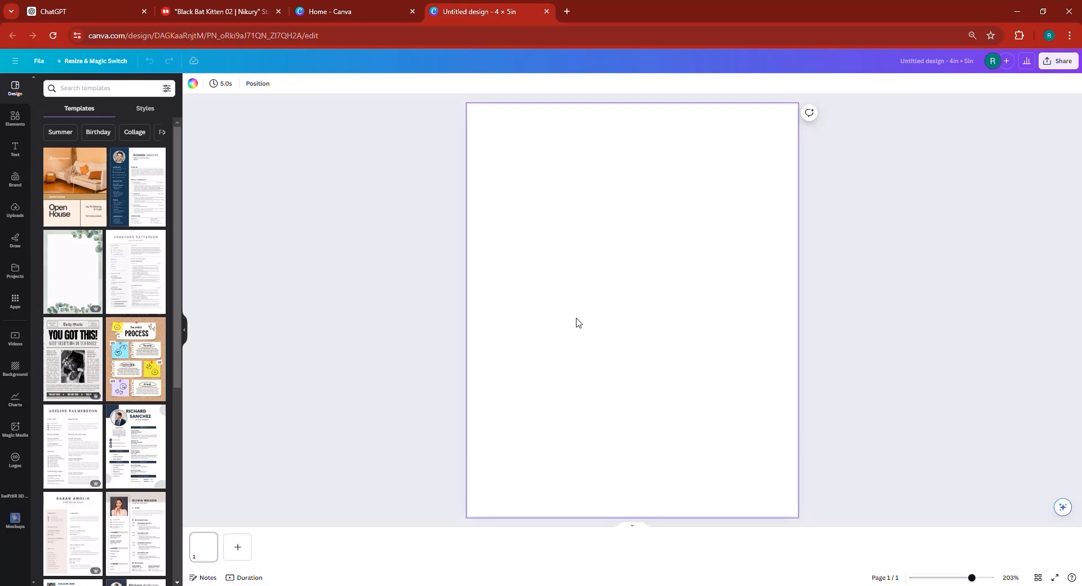
pyautogui.hotkey('ctrl', 'v')
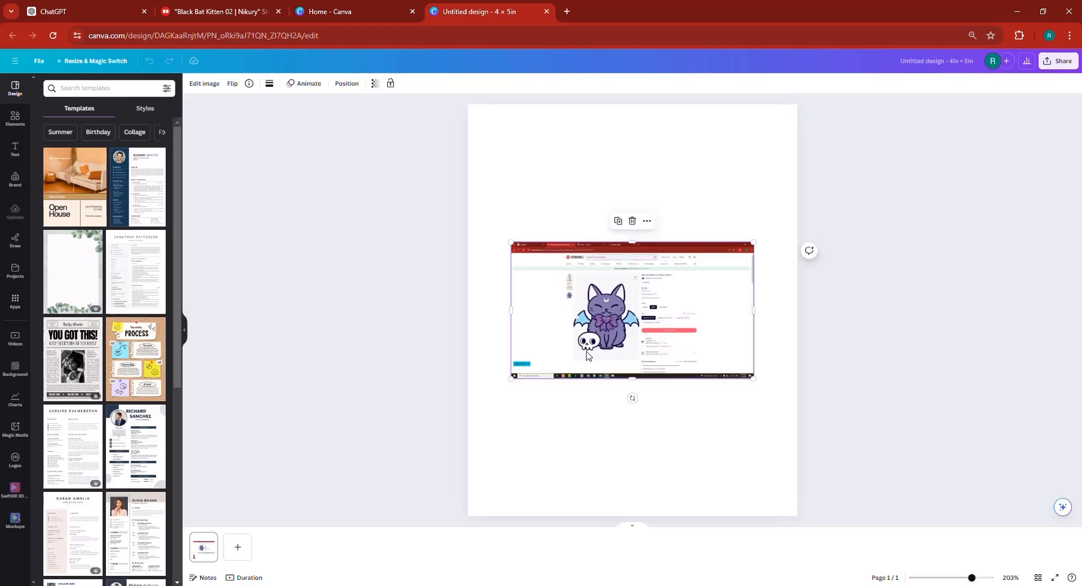
# - Crop the pasted screenshot down to the sticker artwork
pyautogui.click(979, 579)
pyautogui.moveTo(633, 197); pyautogui.dragTo(628, 252)
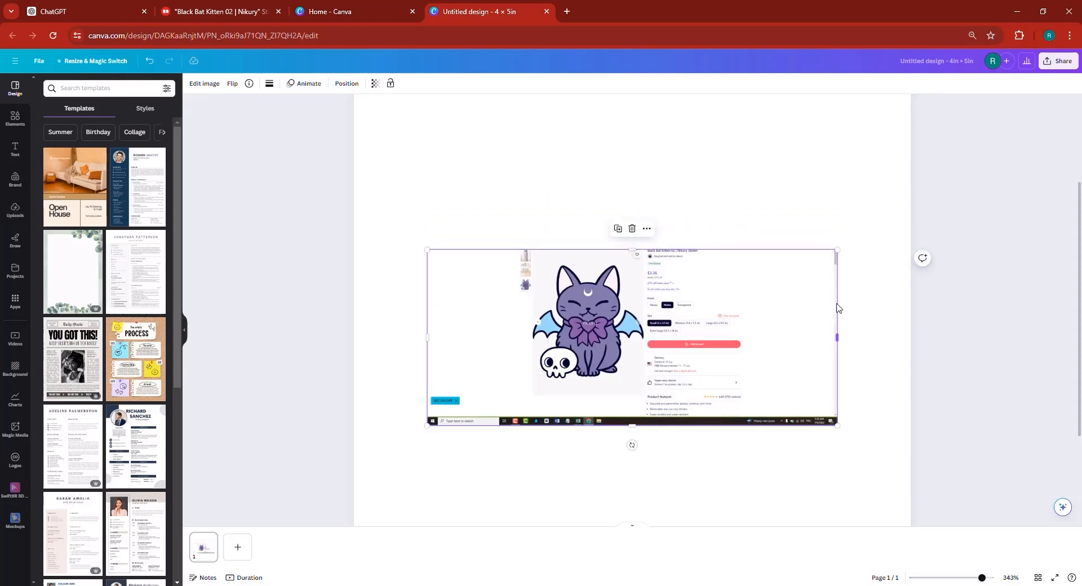
pyautogui.moveTo(815, 298); pyautogui.dragTo(706, 301)
pyautogui.moveTo(425, 297); pyautogui.dragTo(532, 297)
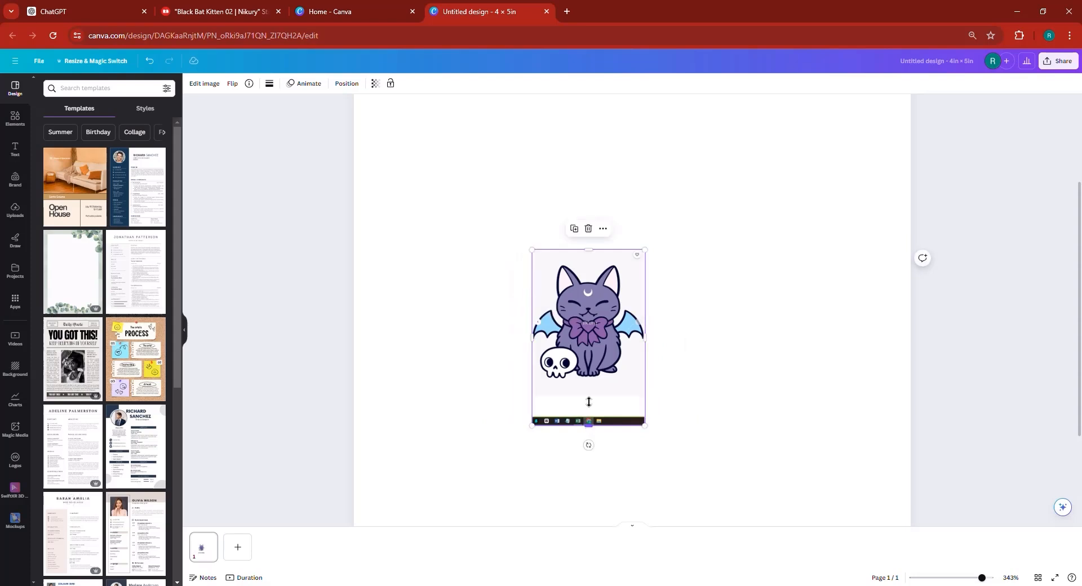
pyautogui.moveTo(589, 402); pyautogui.dragTo(588, 393)
# - Move and enlarge the cropped sticker image so it fills the whole page
pyautogui.click(955, 582)
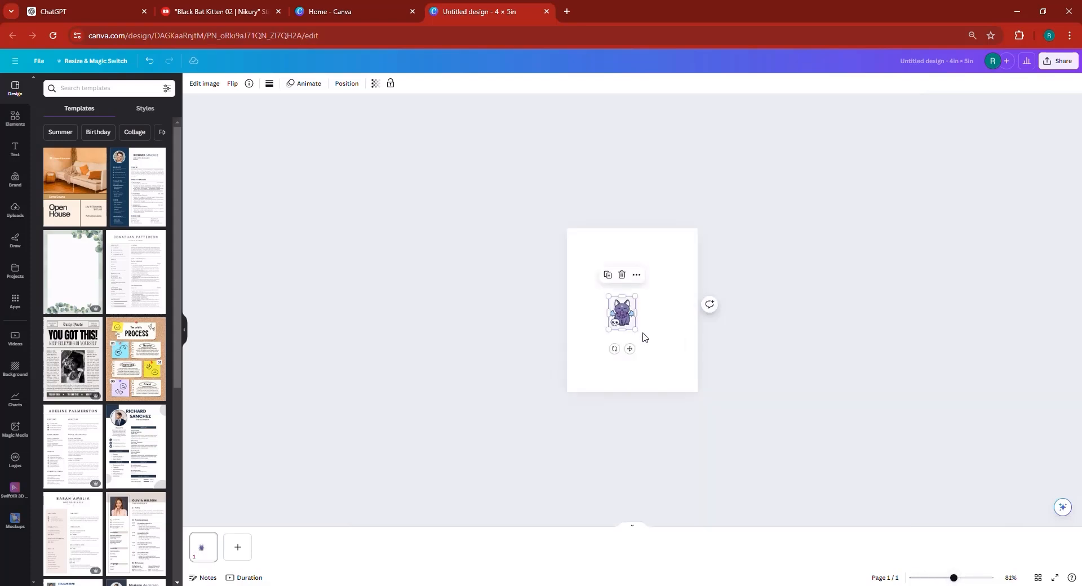
pyautogui.moveTo(623, 333); pyautogui.dragTo(583, 259)
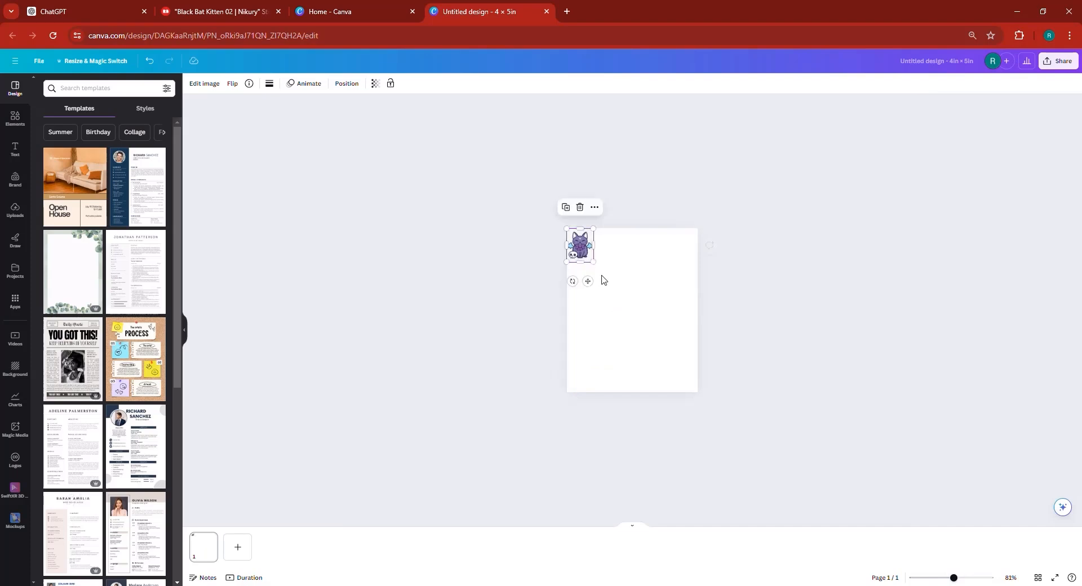
pyautogui.moveTo(703, 363)
pyautogui.mouseDown()
pyautogui.moveTo(737, 405)
pyautogui.moveTo(717, 379)
pyautogui.mouseUp()
pyautogui.click(745, 374)
pyautogui.click(673, 321)
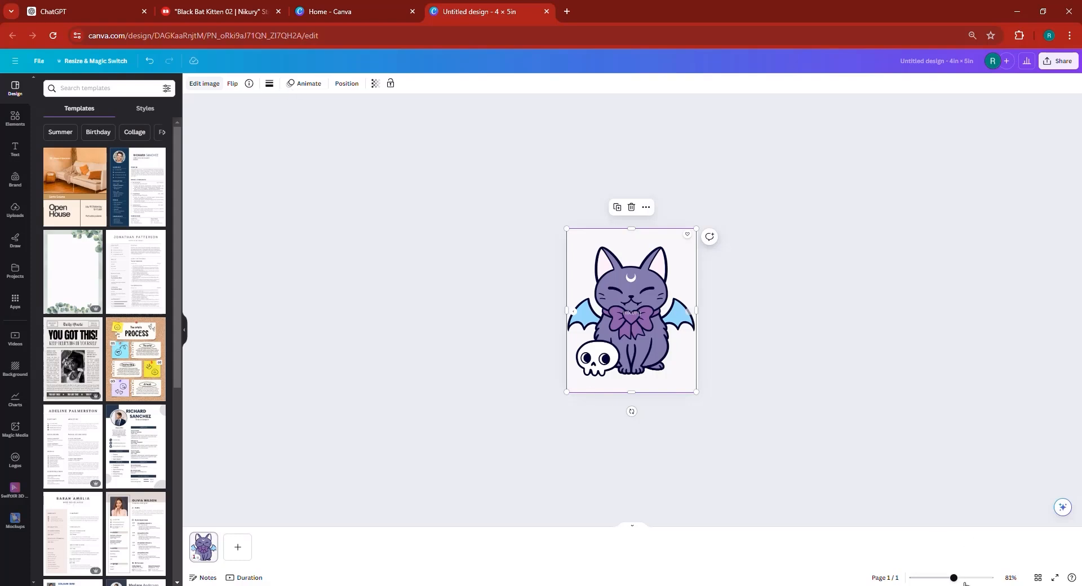
# - Try the background remover on the image, and trim its top edge down slightly
pyautogui.click(65, 159)
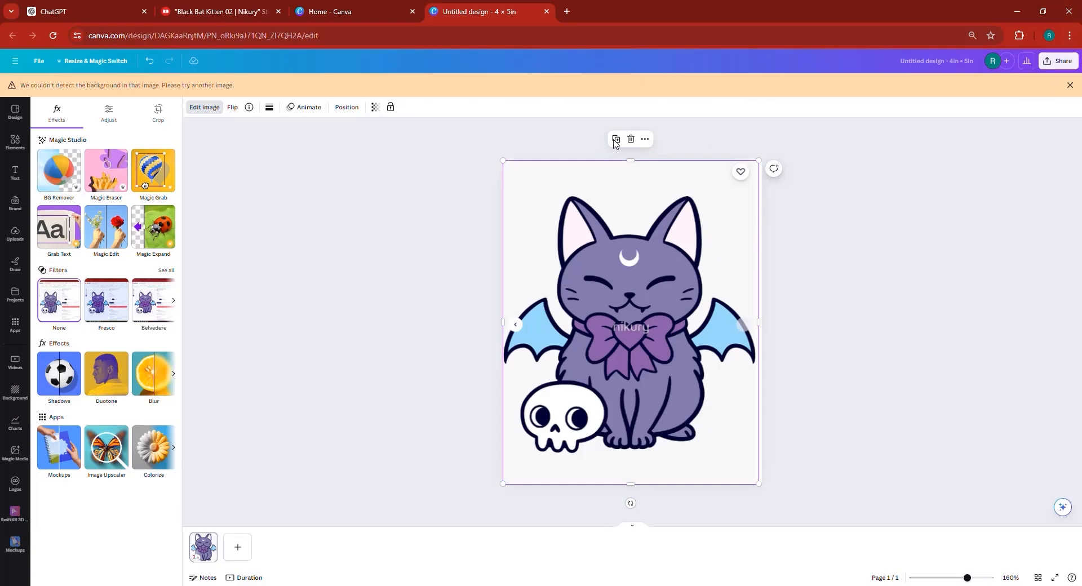
pyautogui.moveTo(614, 165); pyautogui.dragTo(607, 185)
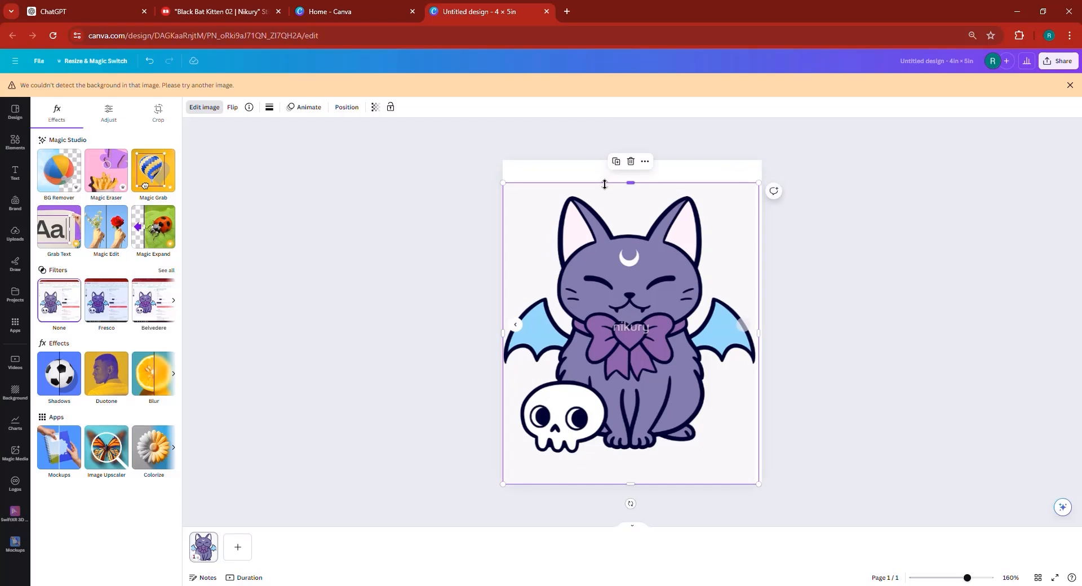
pyautogui.moveTo(530, 198); pyautogui.dragTo(529, 196)
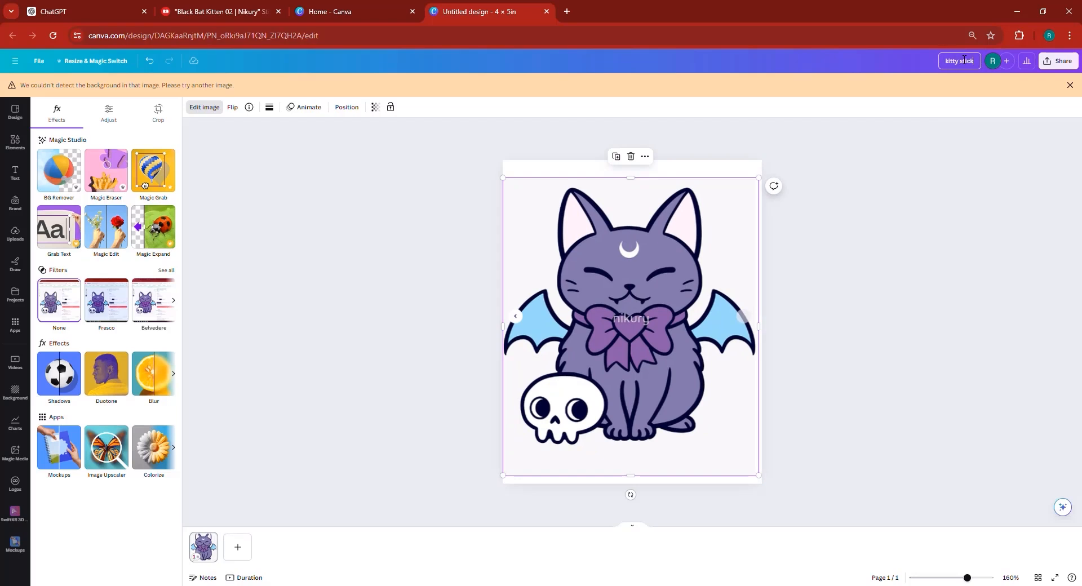
# - Download the design as a PNG file
pyautogui.click(1070, 85)
pyautogui.click(1058, 61)
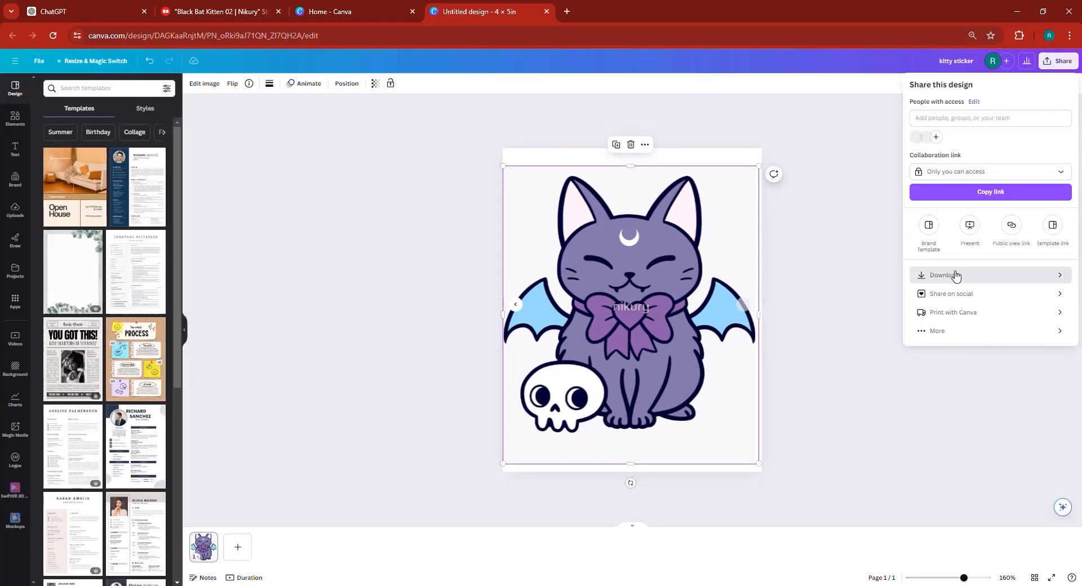
pyautogui.click(956, 274)
pyautogui.click(986, 235)
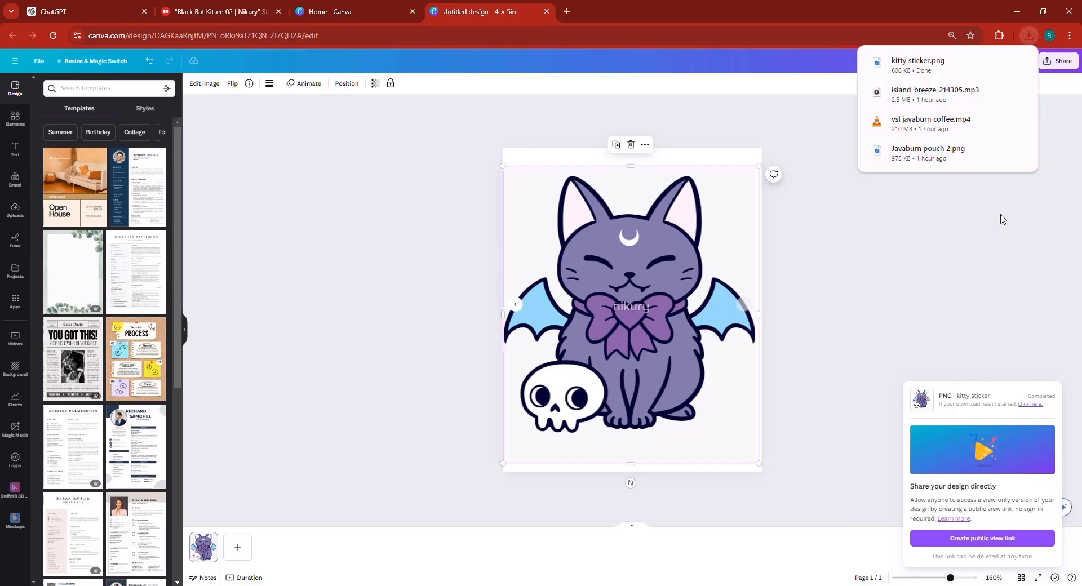
# - Switch to ChatGPT and attach the downloaded kitty sticker PNG to a new message
pyautogui.click(121, 4)
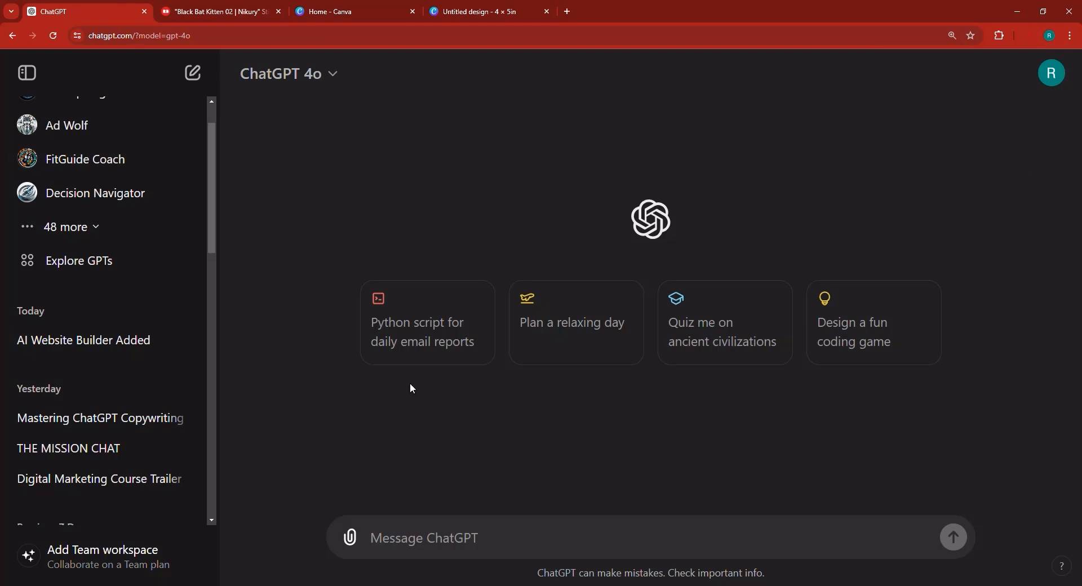
pyautogui.click(353, 539)
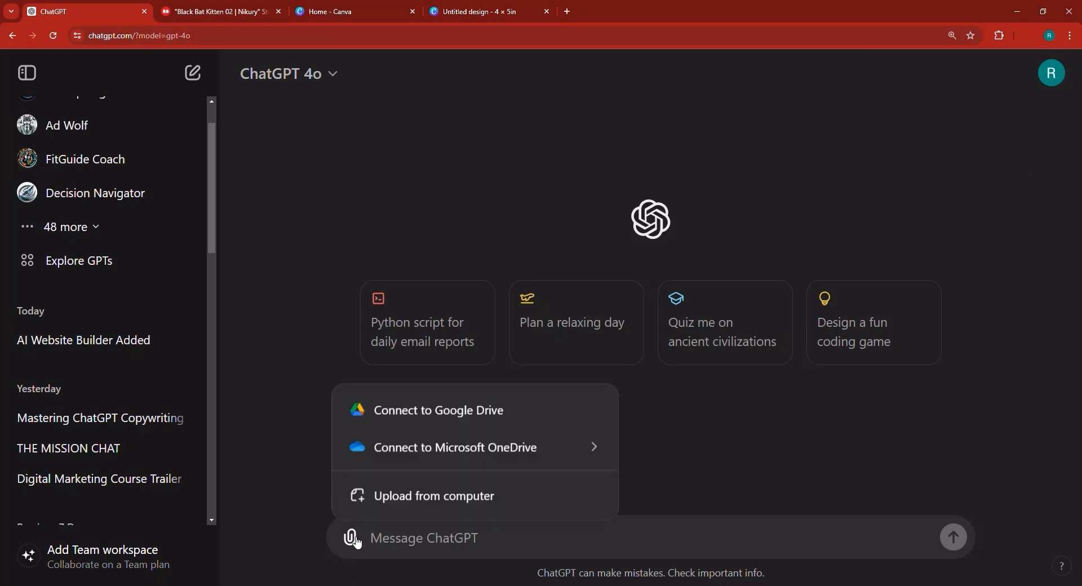
pyautogui.click(417, 496)
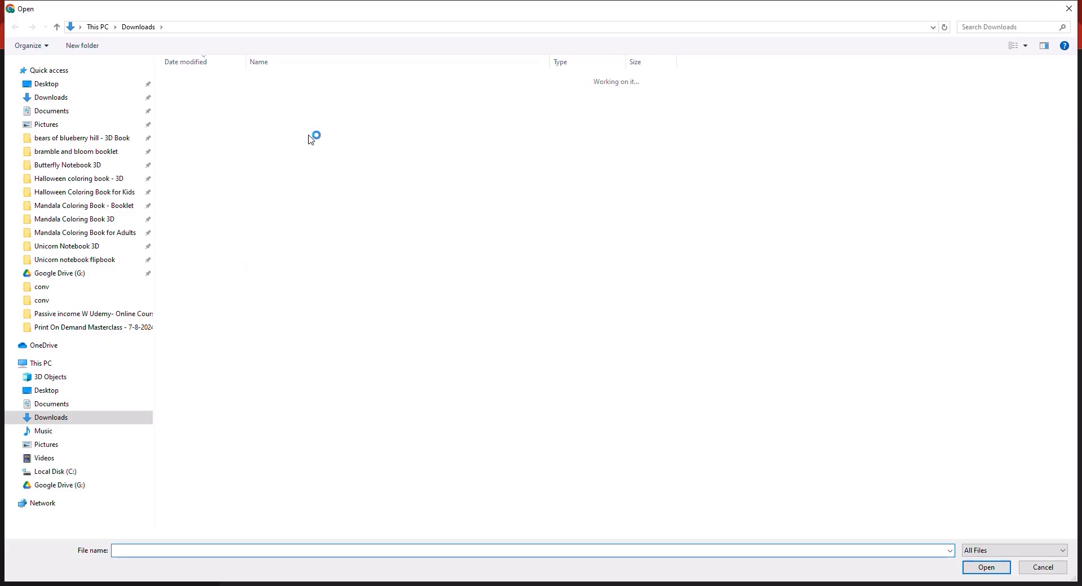
pyautogui.doubleClick(278, 103)
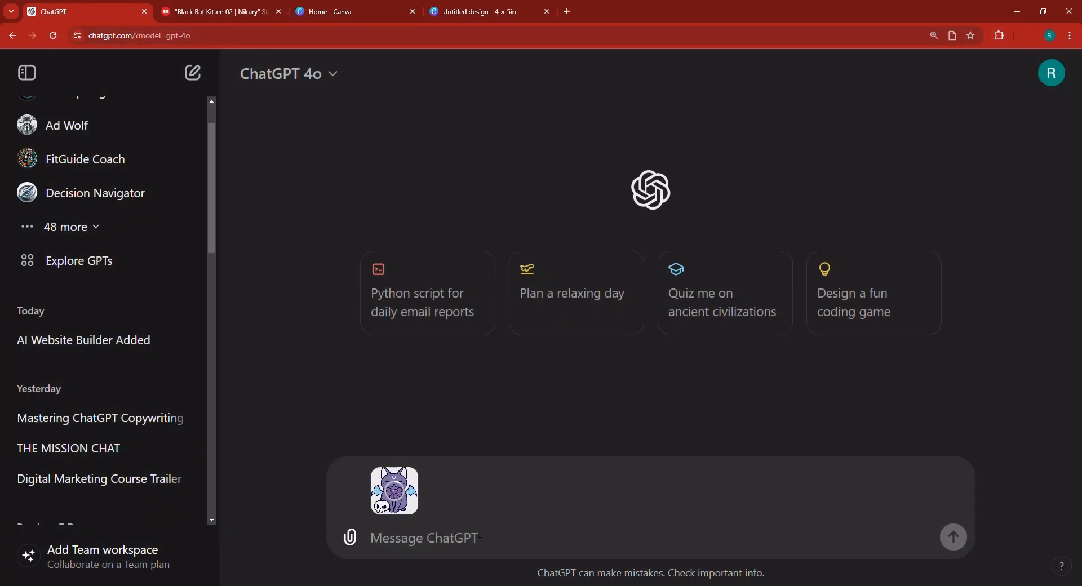
# - Send the prompt "based on this image give me some ideas for stickers like this one, or even better, and more cute."
pyautogui.write('based on this ')
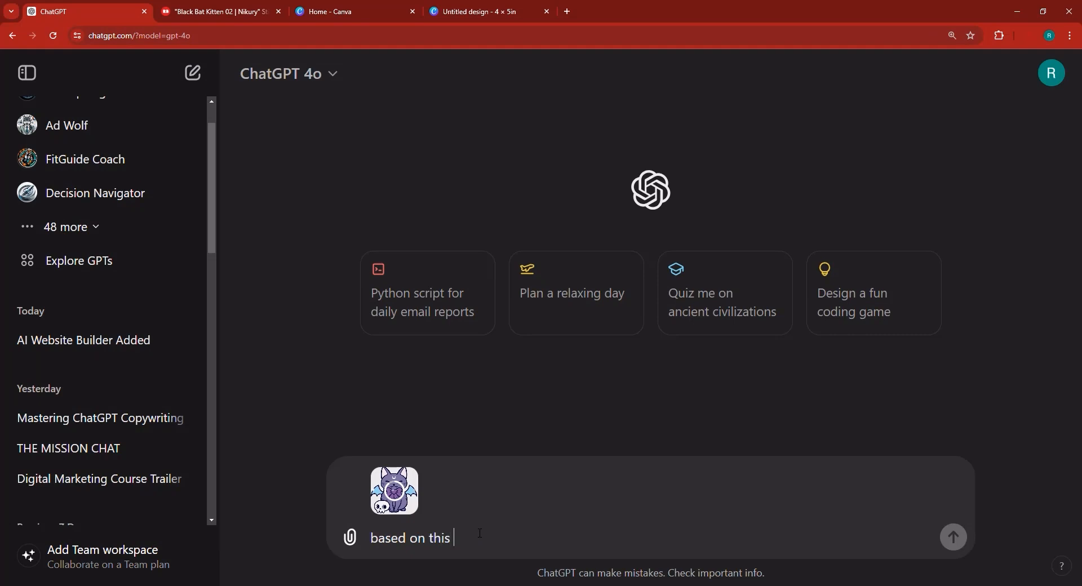
pyautogui.write('ima')
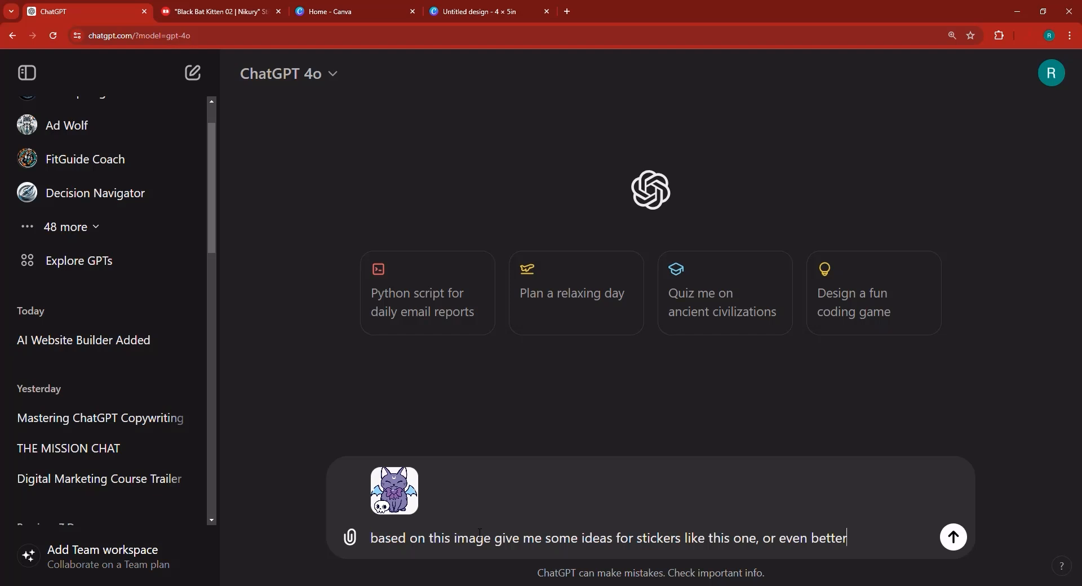
pyautogui.write('n, a')
pyautogui.press('BackSpace')
pyautogui.write(', and more cute')
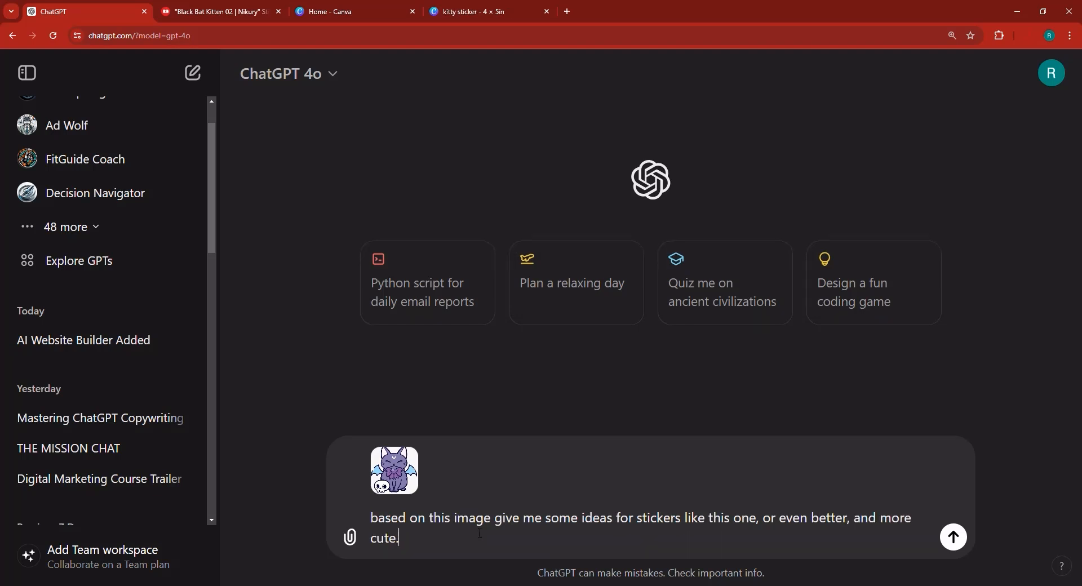
pyautogui.write('.')
pyautogui.press('Return')
# - Read the suggested sticker ideas and ask ChatGPT to "Generate the mystical fox sticker"
pyautogui.hotkey('ctrl', 'Tab')
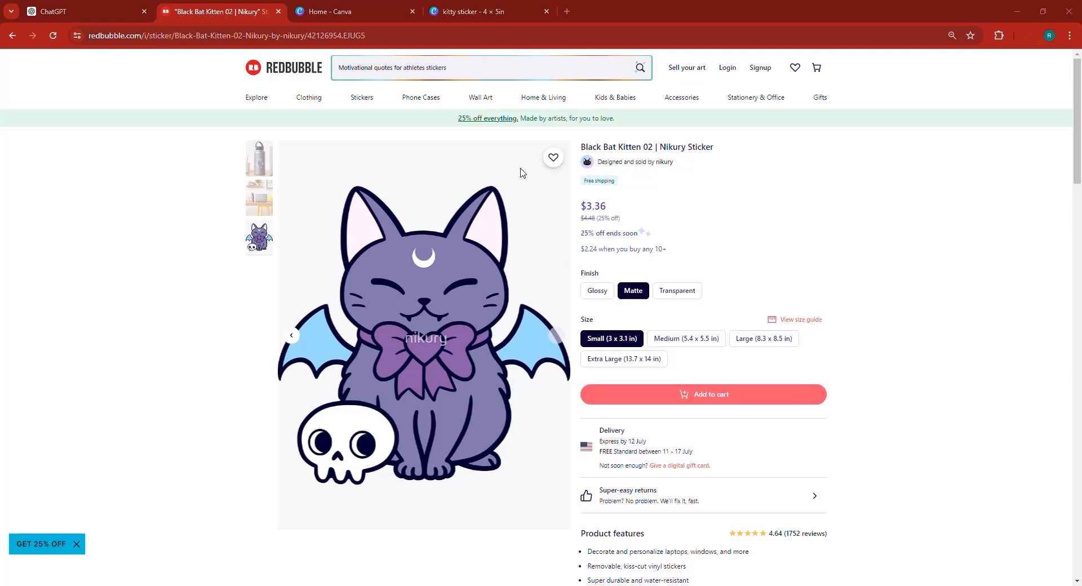
pyautogui.click(93, 6)
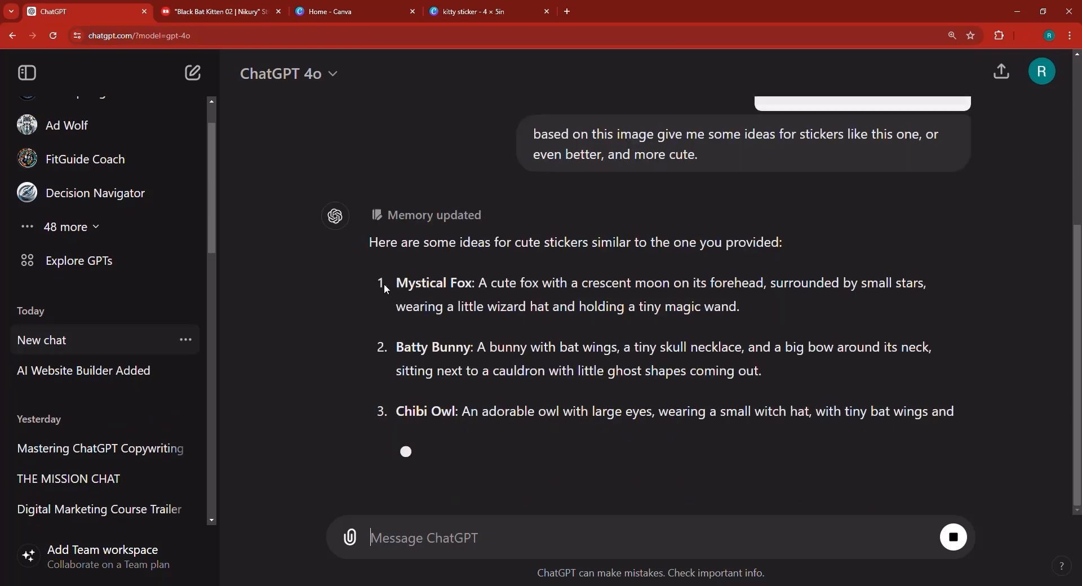
pyautogui.scroll(6, 353, 220)
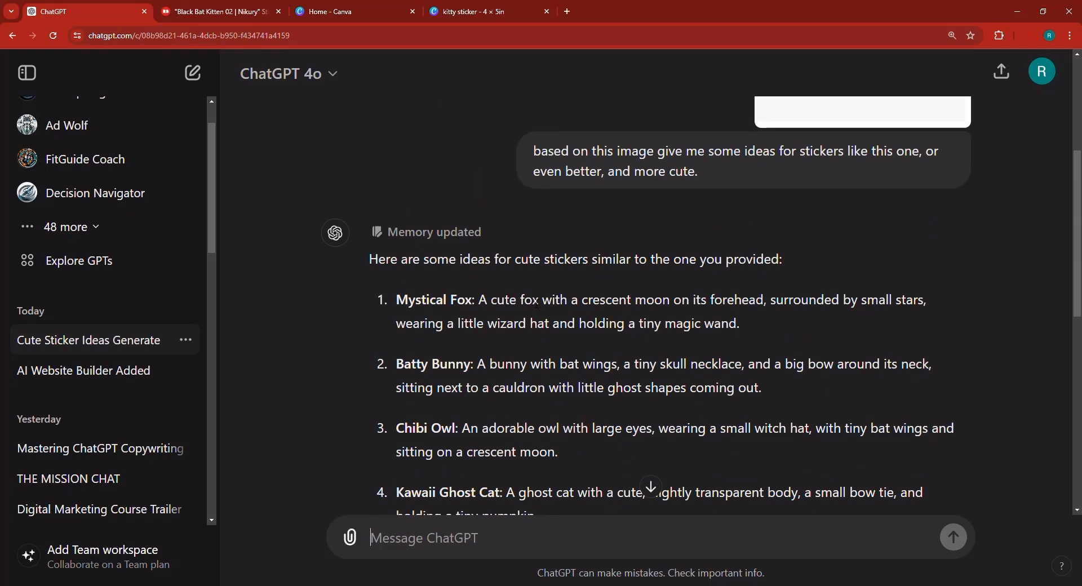
pyautogui.scroll(-9, 736, 326)
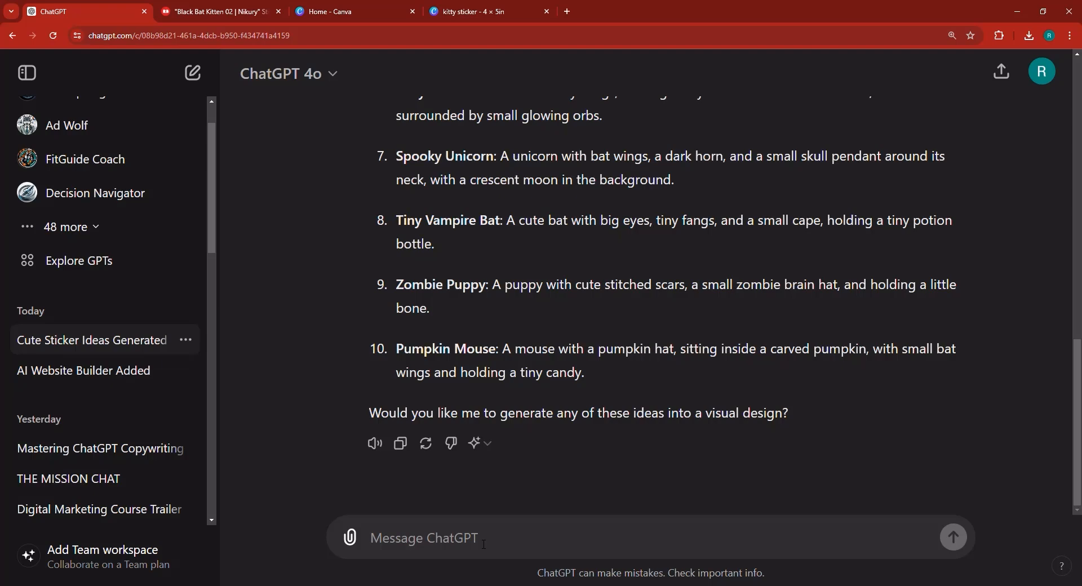
pyautogui.write('GENERA')
pyautogui.press('BackSpace')
pyautogui.press('BackSpace')
pyautogui.press('BackSpace')
pyautogui.press('BackSpace')
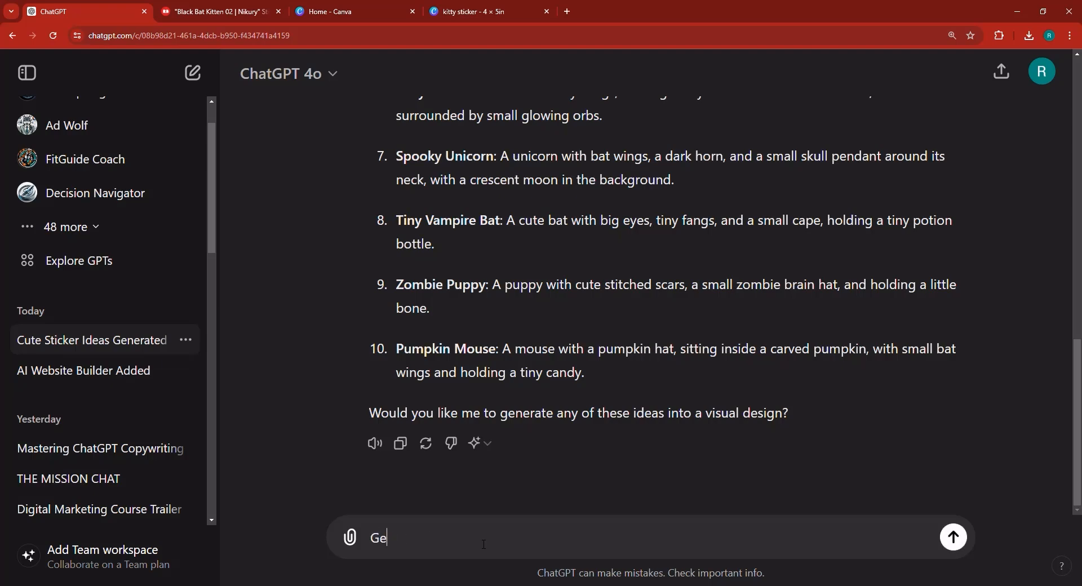
pyautogui.scroll(8, 426, 363)
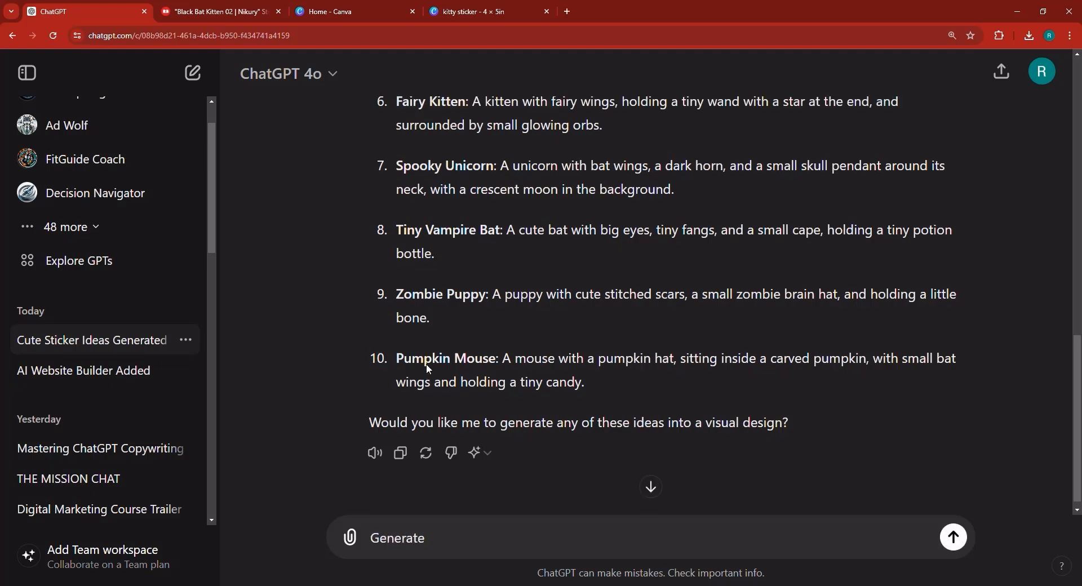
pyautogui.scroll(-4, 428, 379)
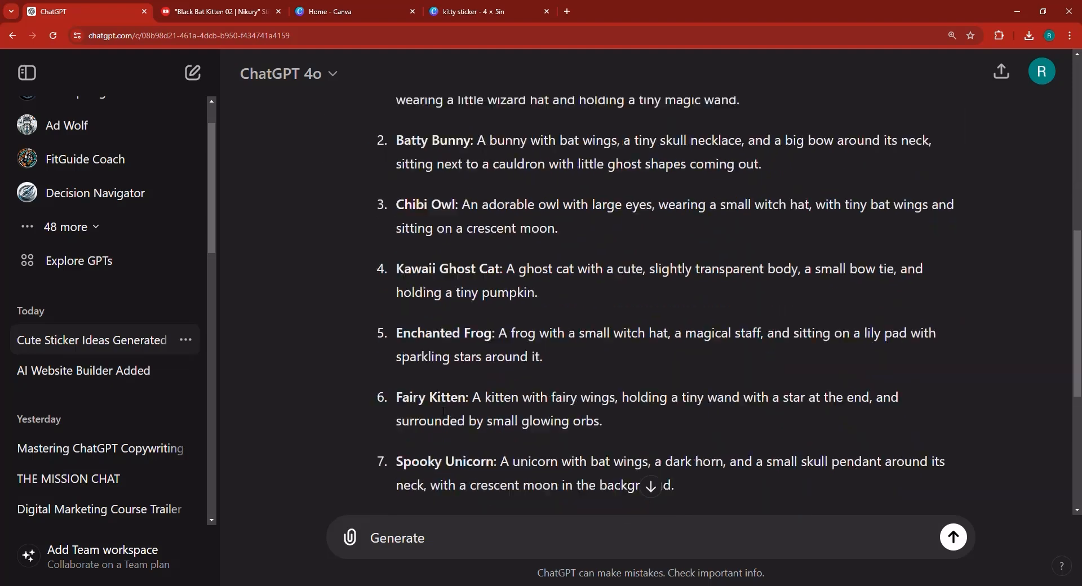
pyautogui.write('the mystical fox')
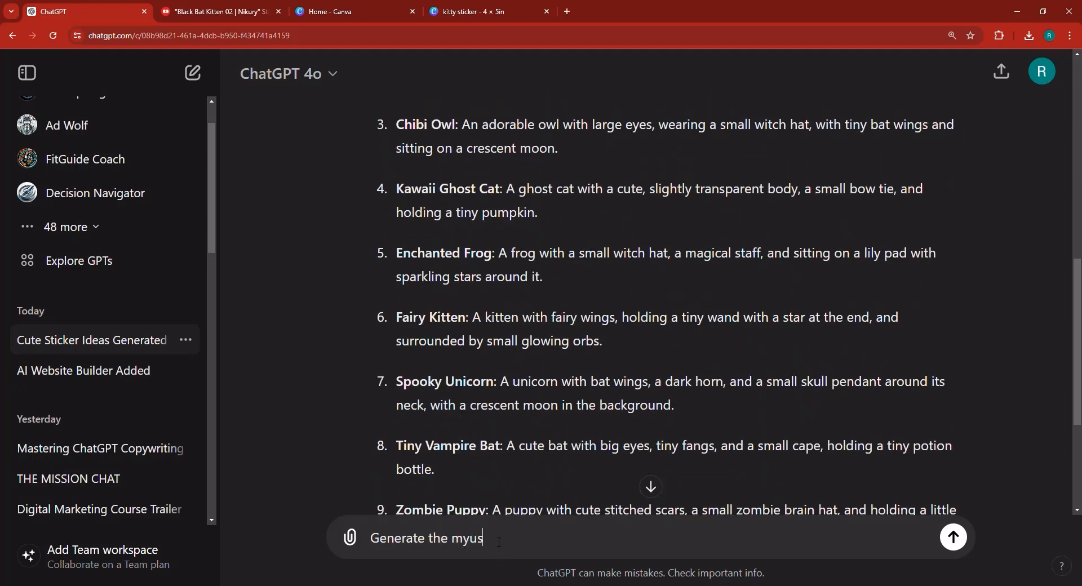
pyautogui.write(' sticker.')
pyautogui.press('Return')
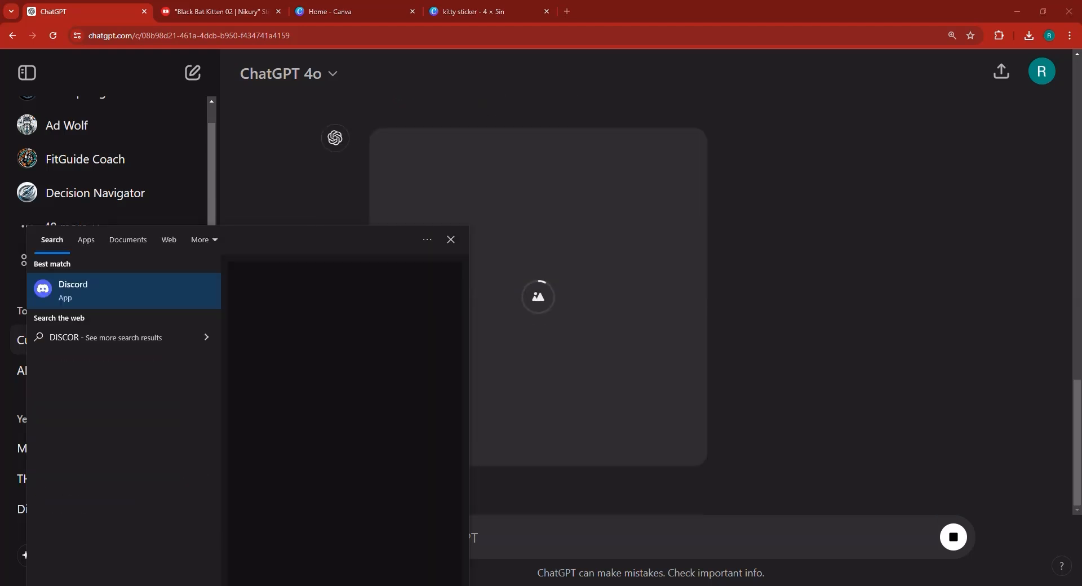
# - Reply that the fox image is not a sticker and must be a printable sticker, since stars and the rest will be printed
pyautogui.click(88, 292)
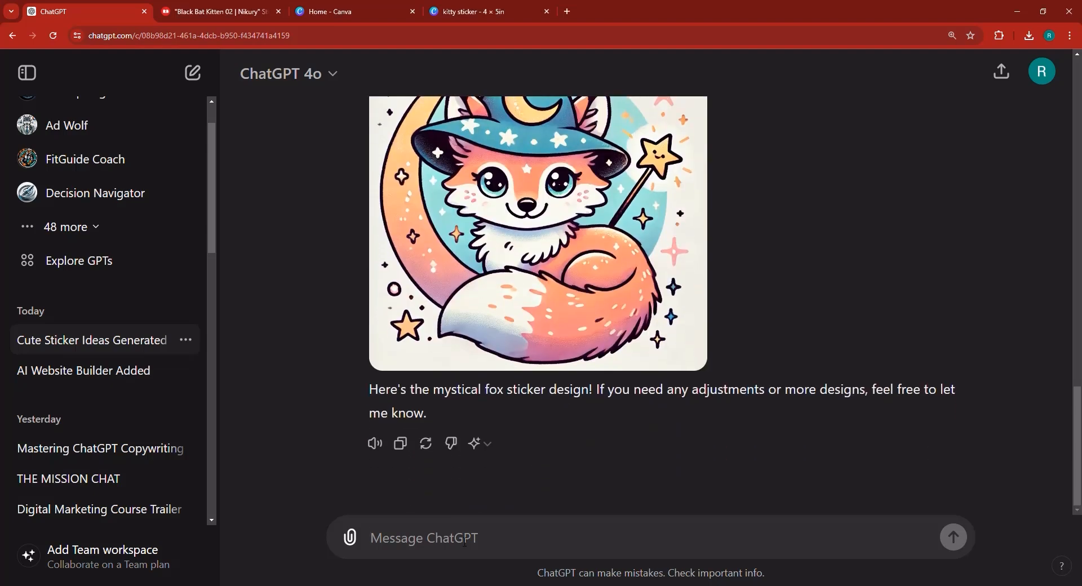
pyautogui.write('m')
pyautogui.press('BackSpace')
pyautogui.write('This ')
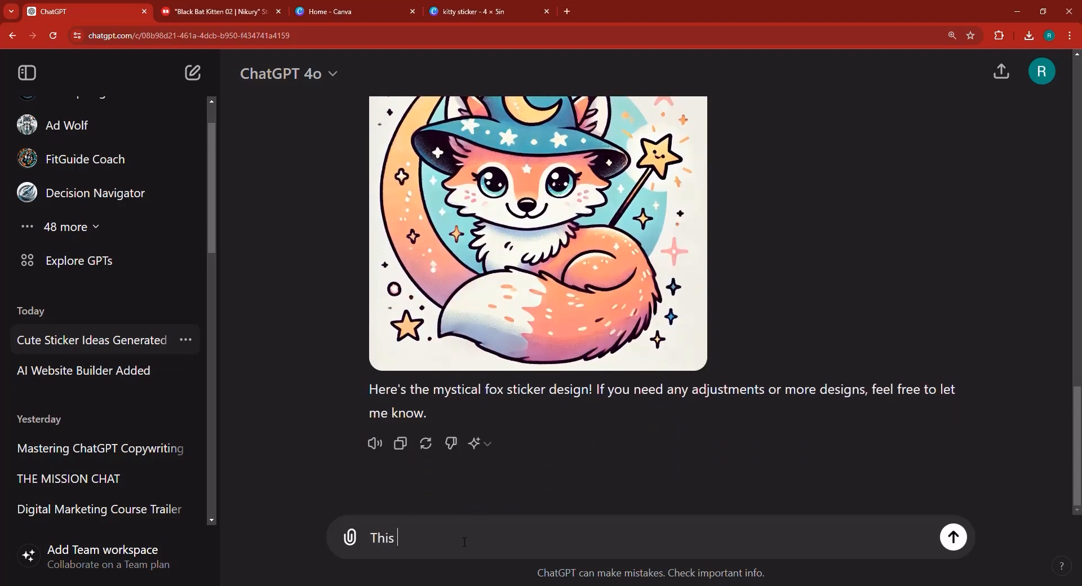
pyautogui.write('is not a sticker, ')
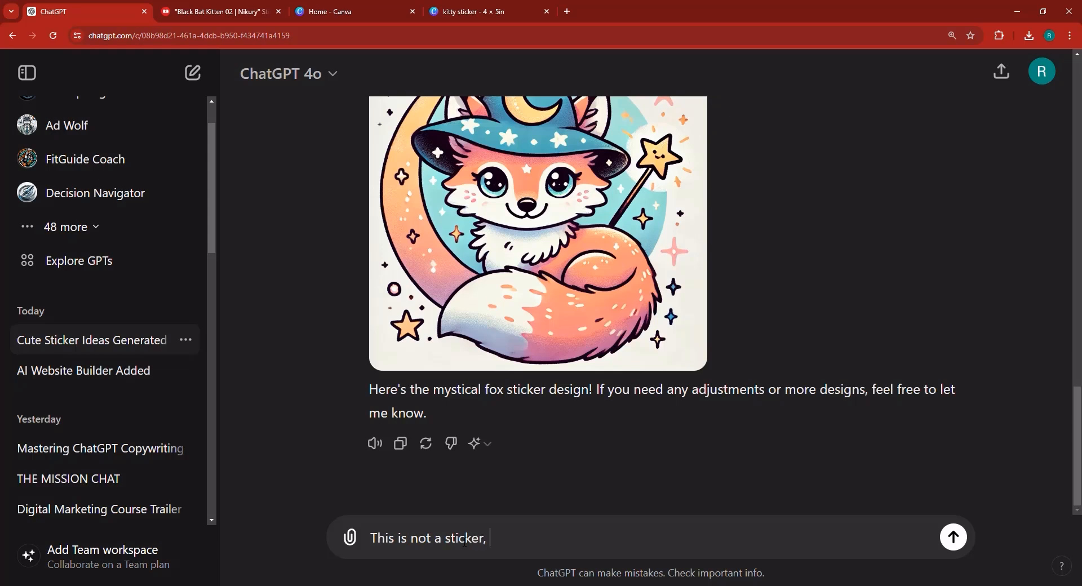
pyautogui.write('it must be a sticke')
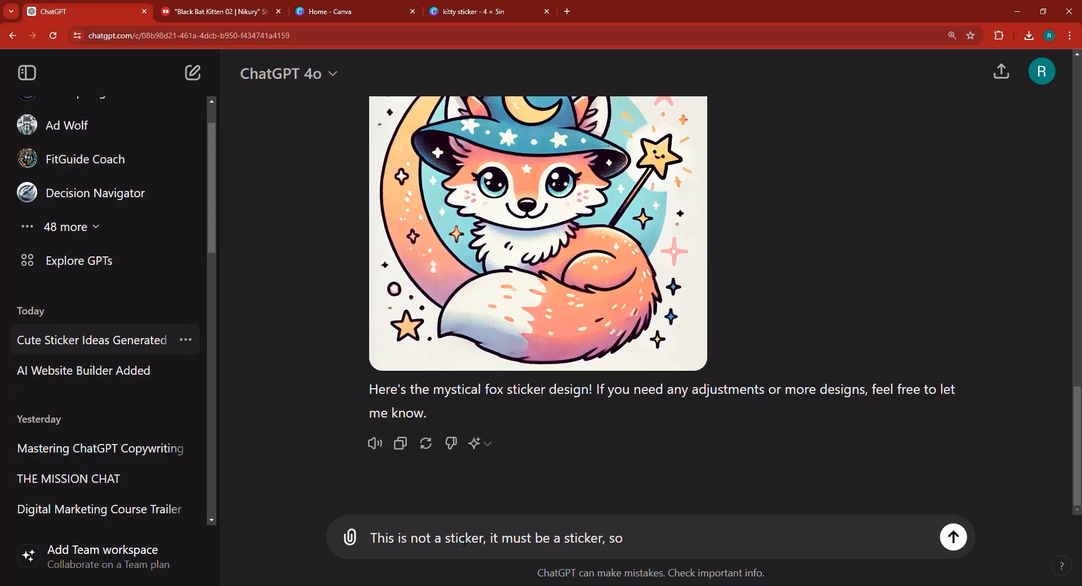
pyautogui.write('r, shose stars and the r')
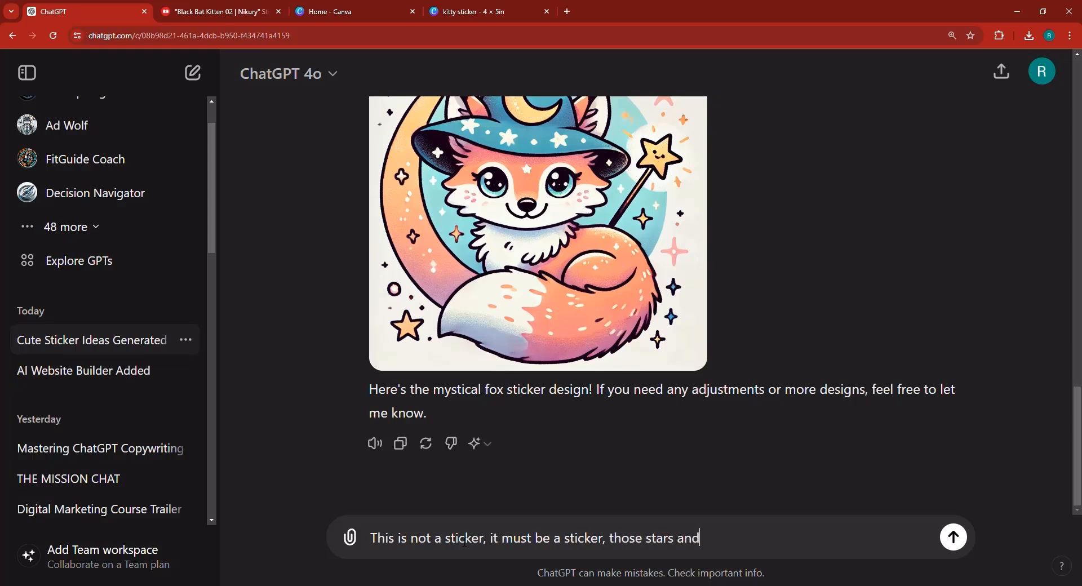
pyautogui.write('est wil')
pyautogui.write('ot be')
pyautogui.press('BackSpace')
pyautogui.press('BackSpace')
pyautogui.press('BackSpace')
pyautogui.press('BackSpace')
pyautogui.press('BackSpace')
pyautogui.write('be printed, yo')
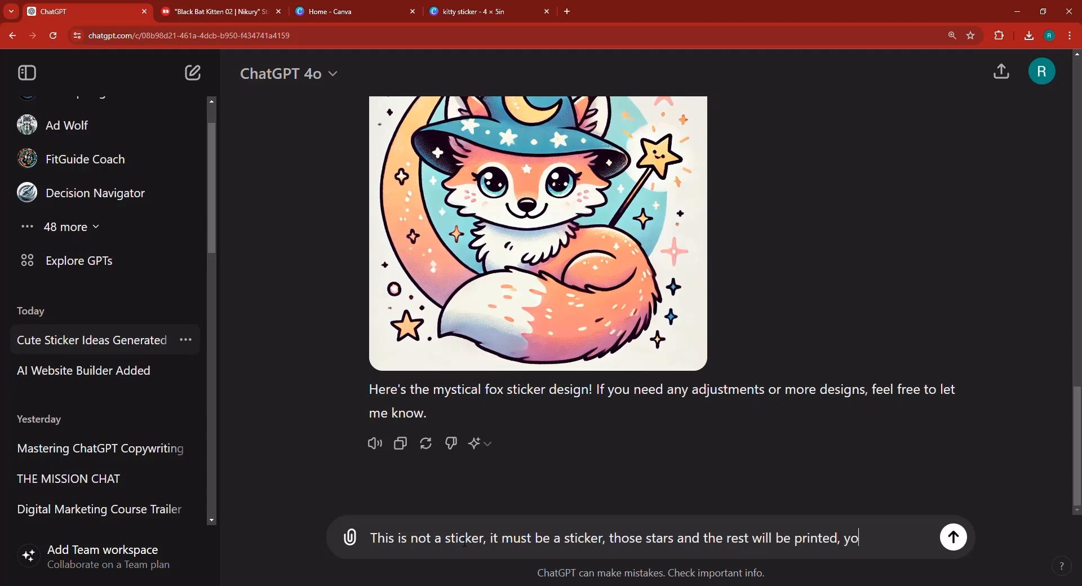
pyautogui.write('u know what a sticker is')
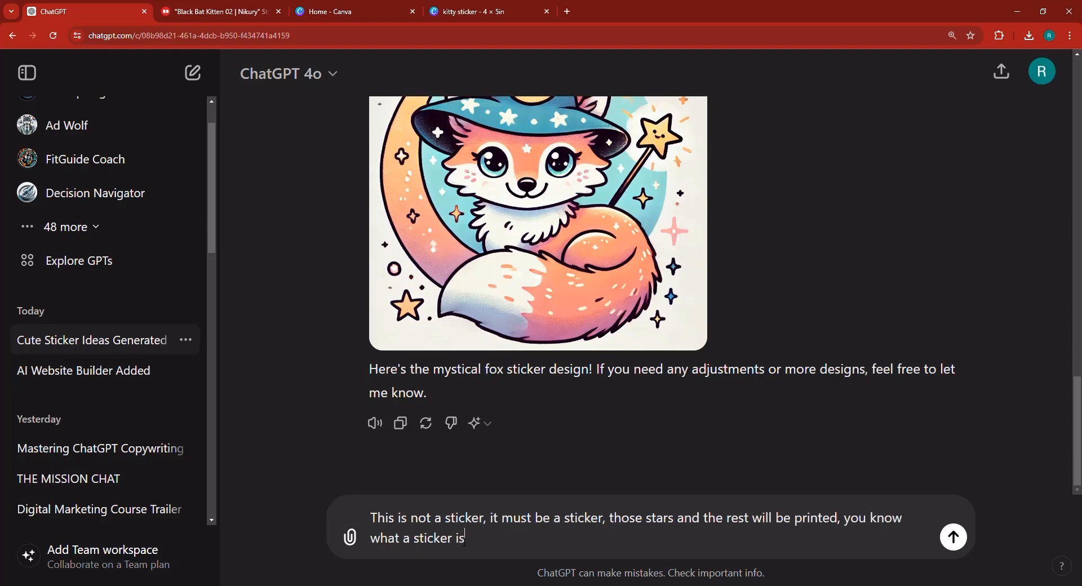
pyautogui.press('Return')
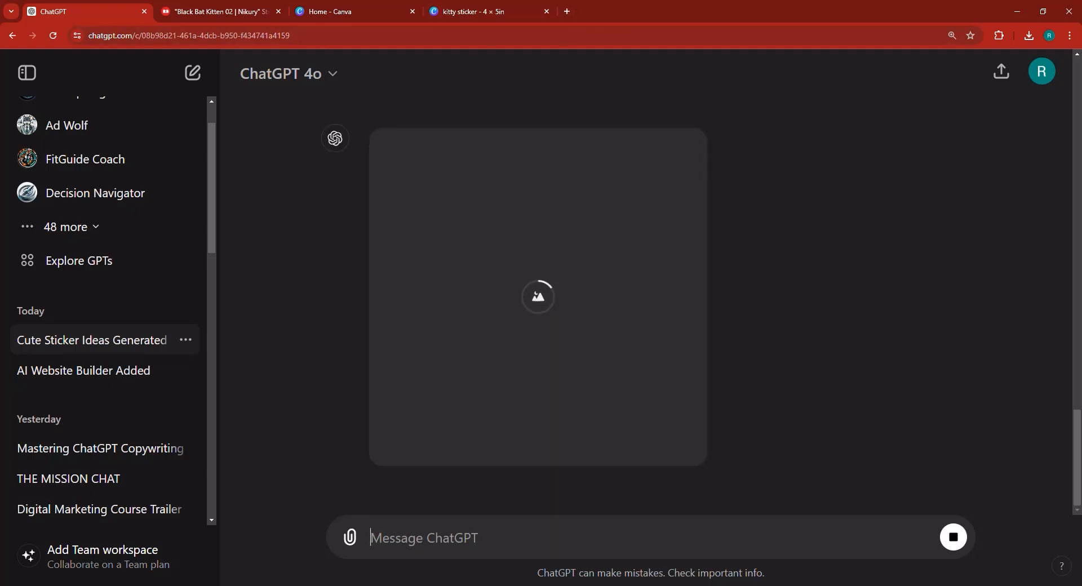
pyautogui.moveTo(539, 565)
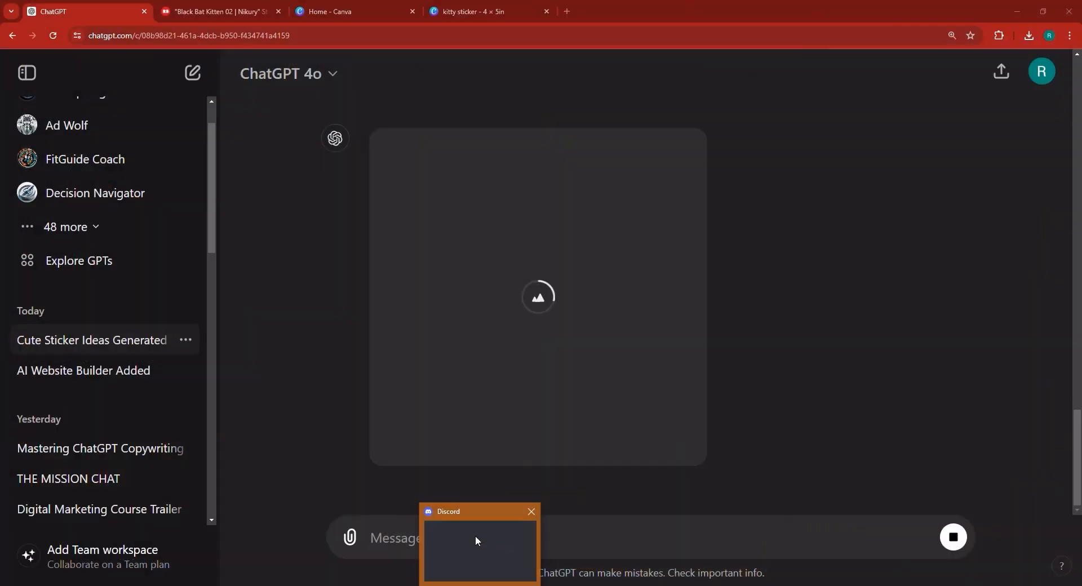
pyautogui.click(476, 539)
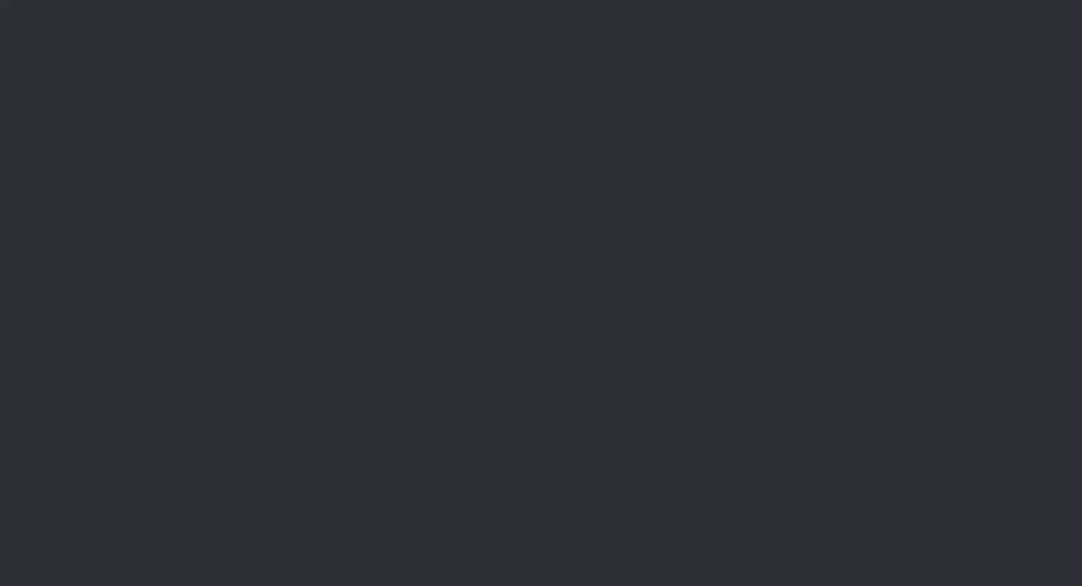
pyautogui.click(539, 584)
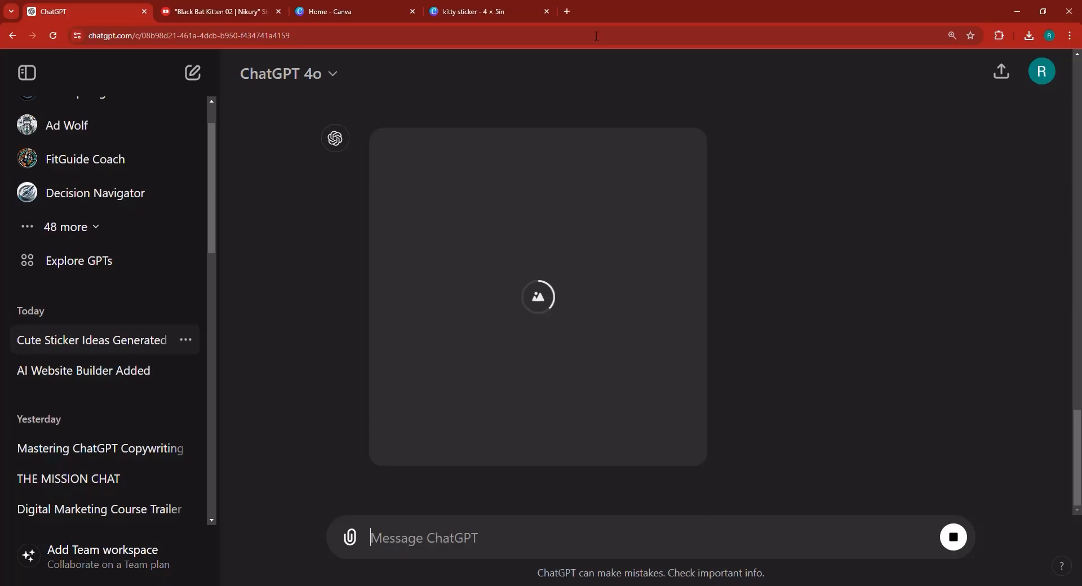
# - Switch to Leonardo.ai in a new browser tab and launch its app
pyautogui.click(568, 11)
pyautogui.write('leo')
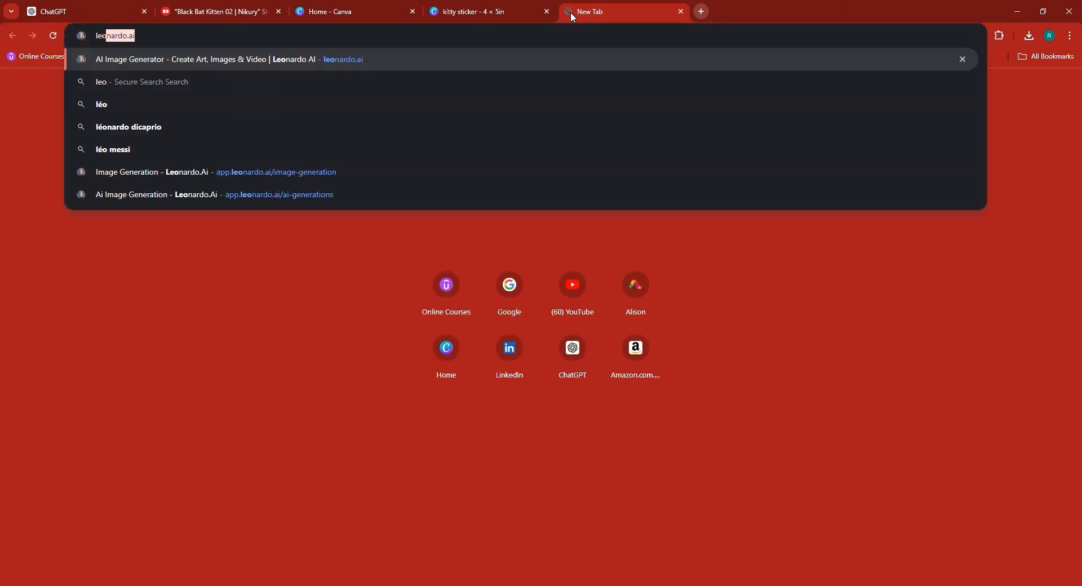
pyautogui.press('Return')
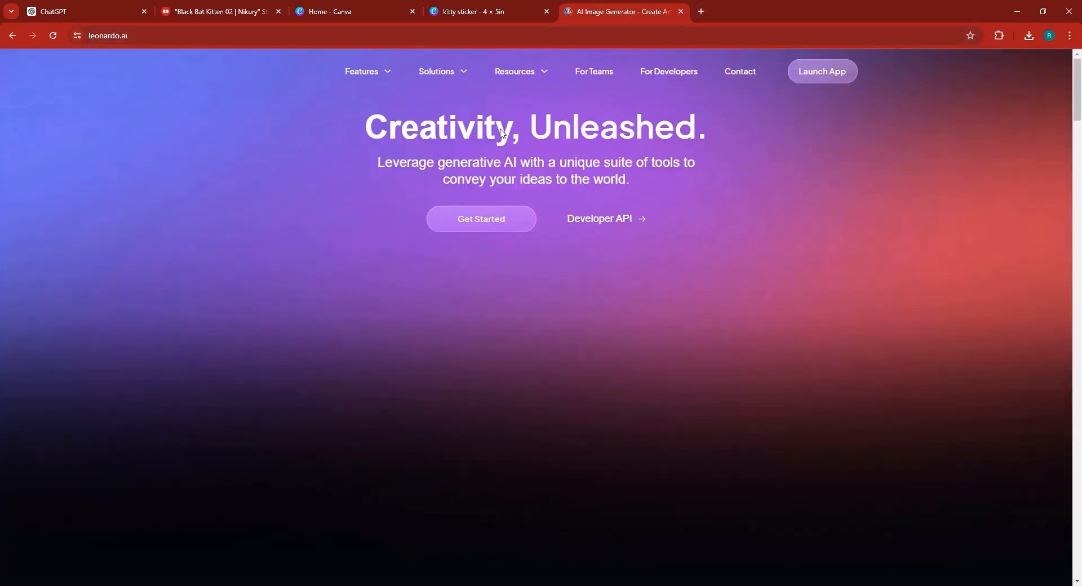
pyautogui.click(833, 76)
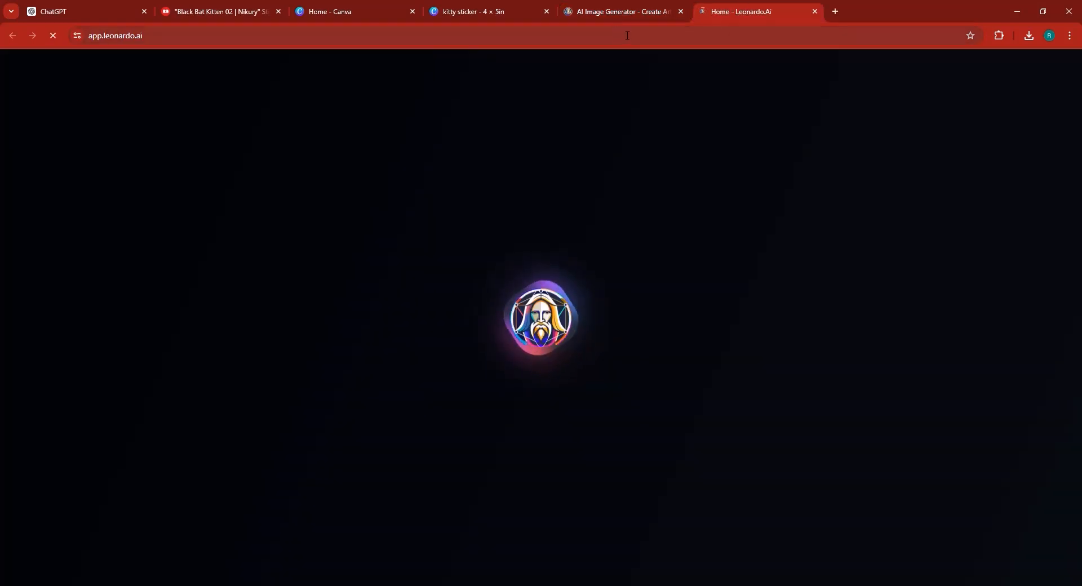
pyautogui.click(679, 12)
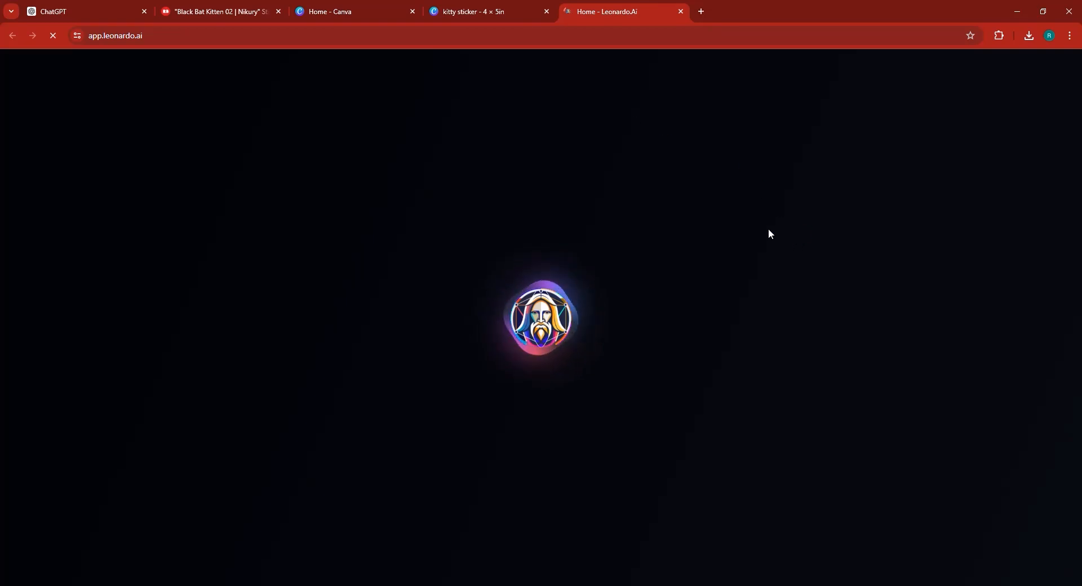
# - Review the two generated mystical fox images in the ChatGPT conversation
pyautogui.click(76, 7)
pyautogui.scroll(2, 815, 320)
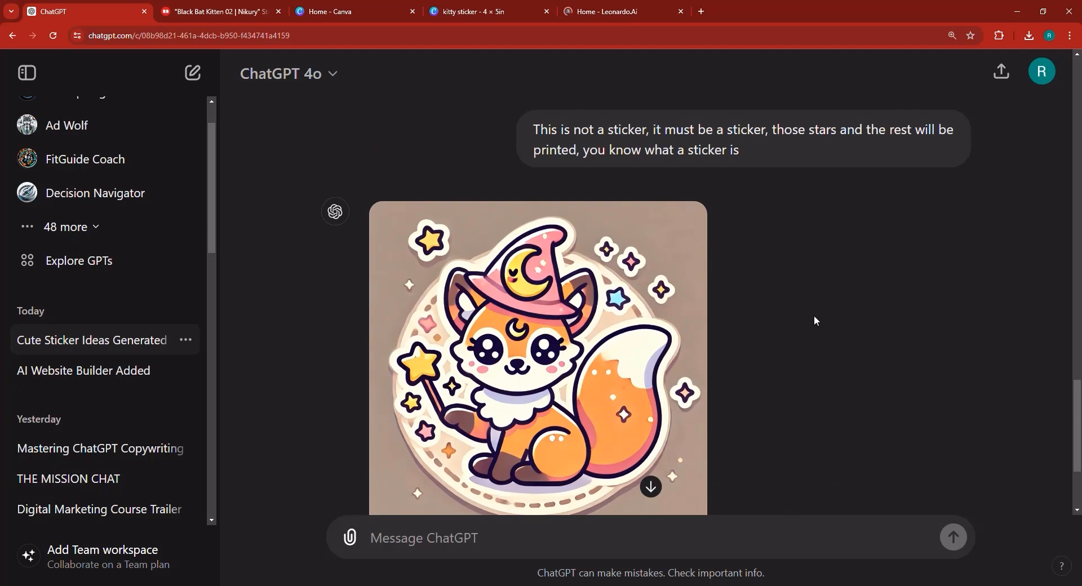
pyautogui.scroll(1, 800, 293)
pyautogui.scroll(-3, 733, 298)
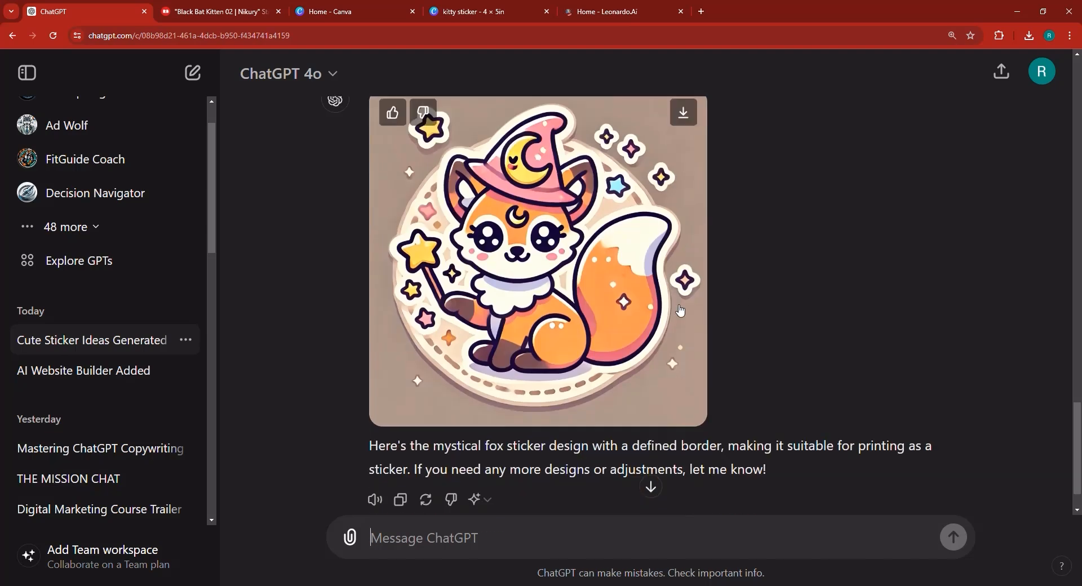
pyautogui.scroll(12, 492, 307)
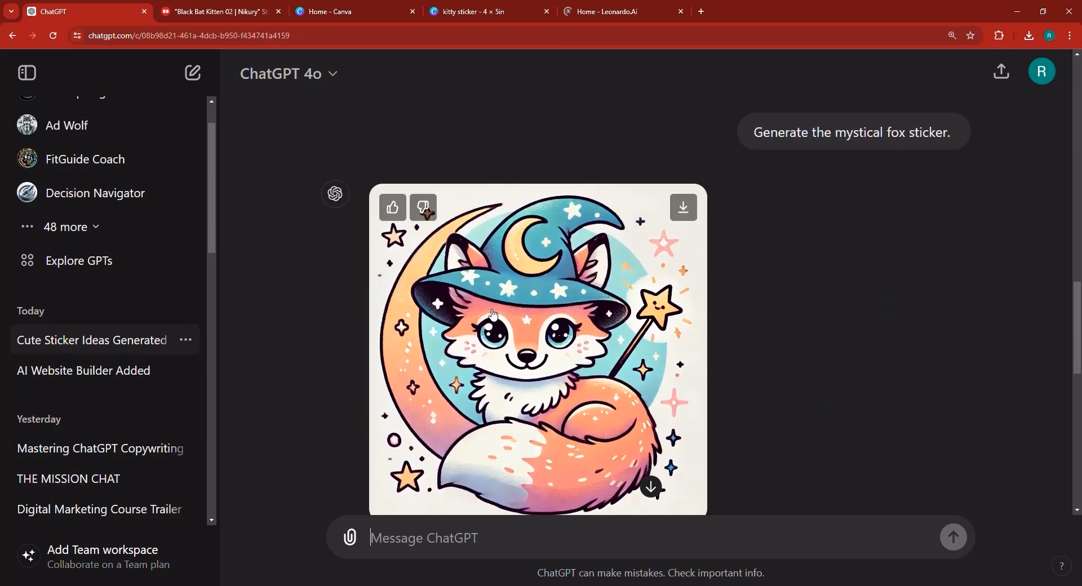
pyautogui.scroll(-8, 493, 314)
pyautogui.click(220, 11)
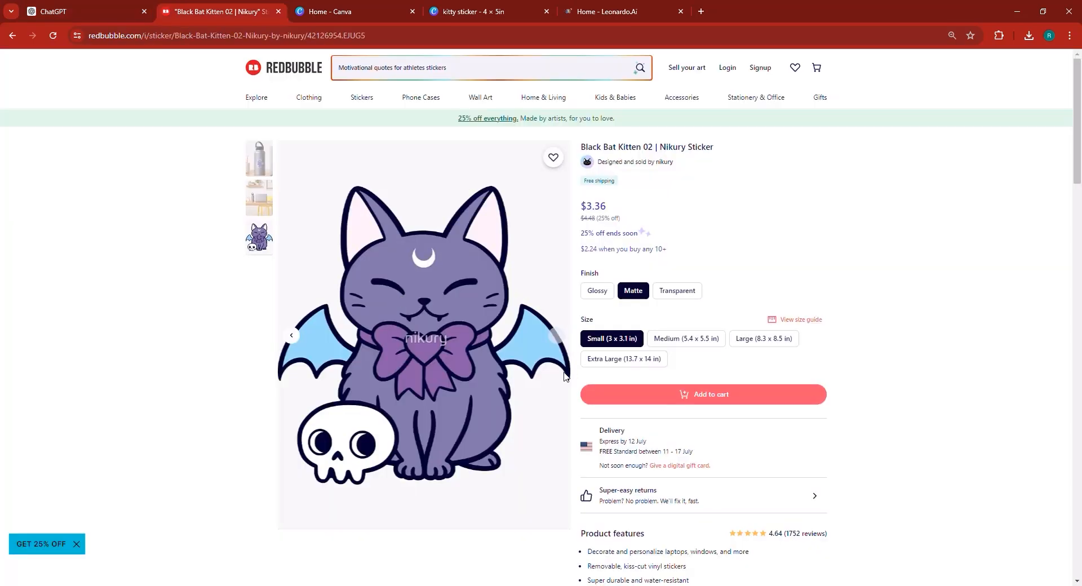
# - Return to ChatGPT and ask it to "generate the second sticker" from the suggested ideas
pyautogui.click(127, 6)
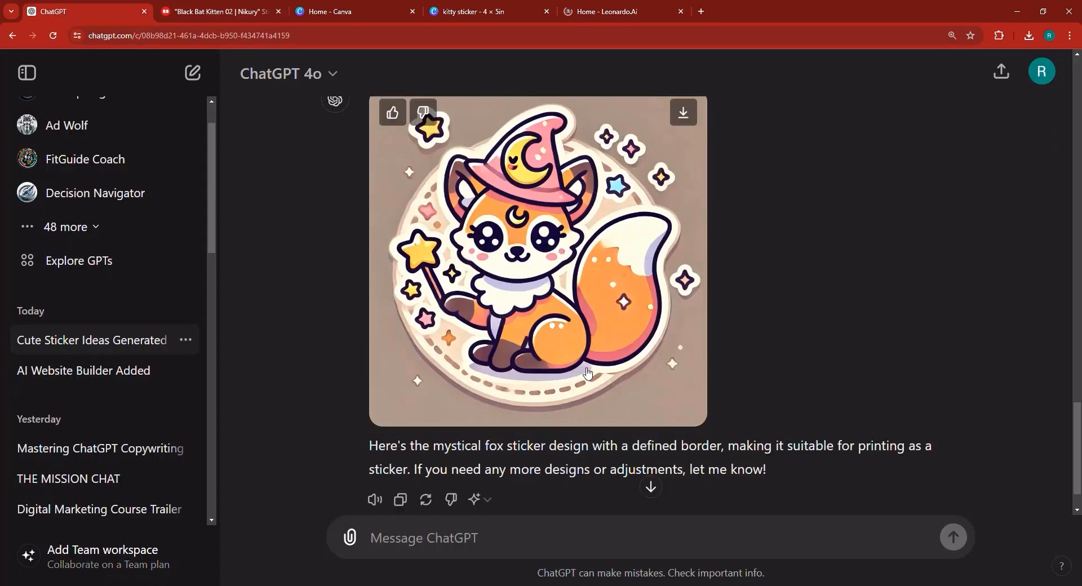
pyautogui.scroll(9, 589, 372)
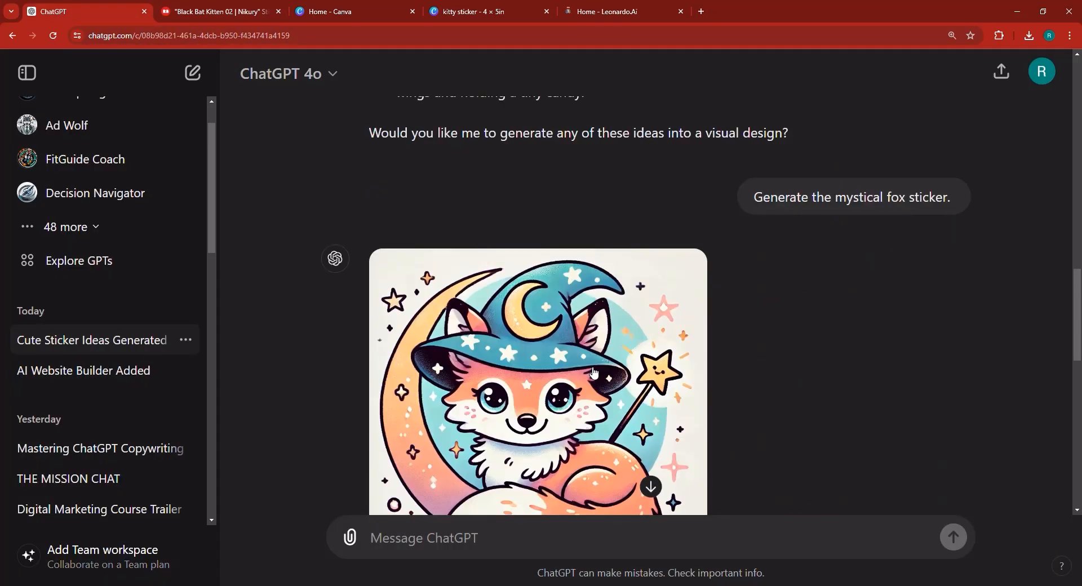
pyautogui.scroll(15, 593, 372)
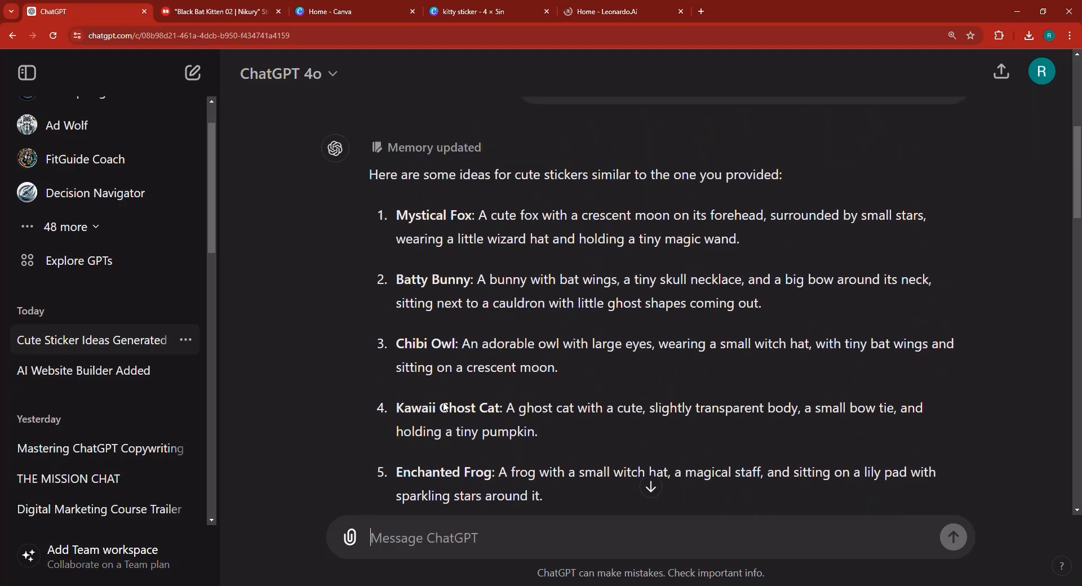
pyautogui.scroll(1, 445, 407)
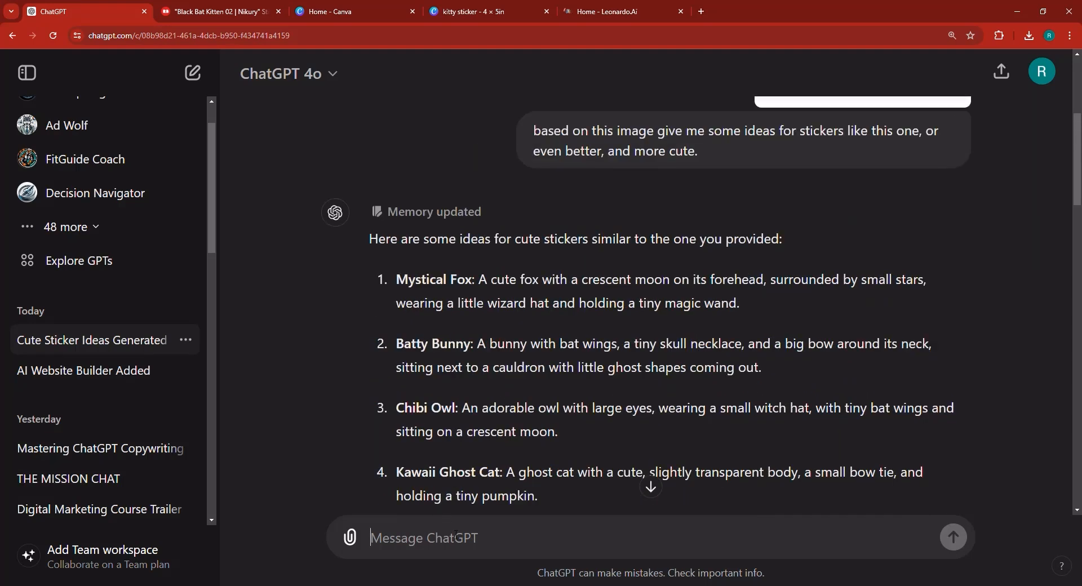
pyautogui.write('generate the second sticker')
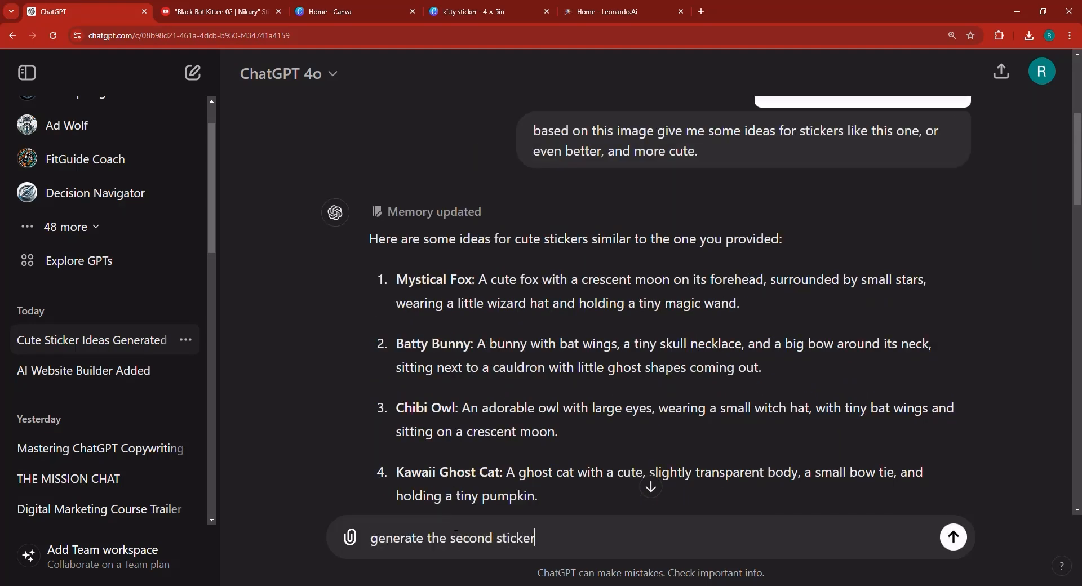
pyautogui.press('Return')
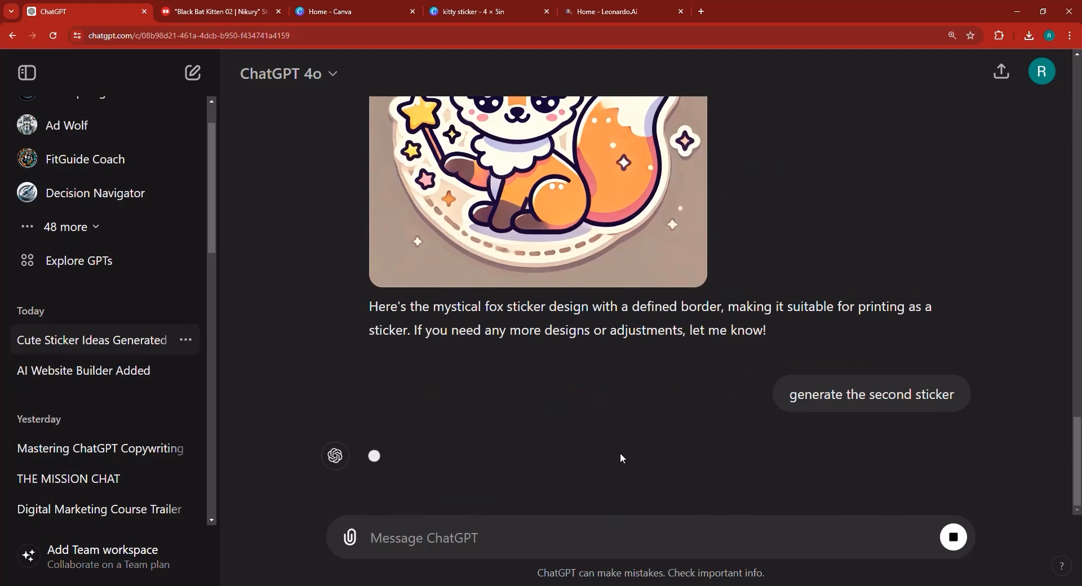
# - Open and inspect the fox and the generated bunny sticker images in the image viewer
pyautogui.scroll(2, 613, 462)
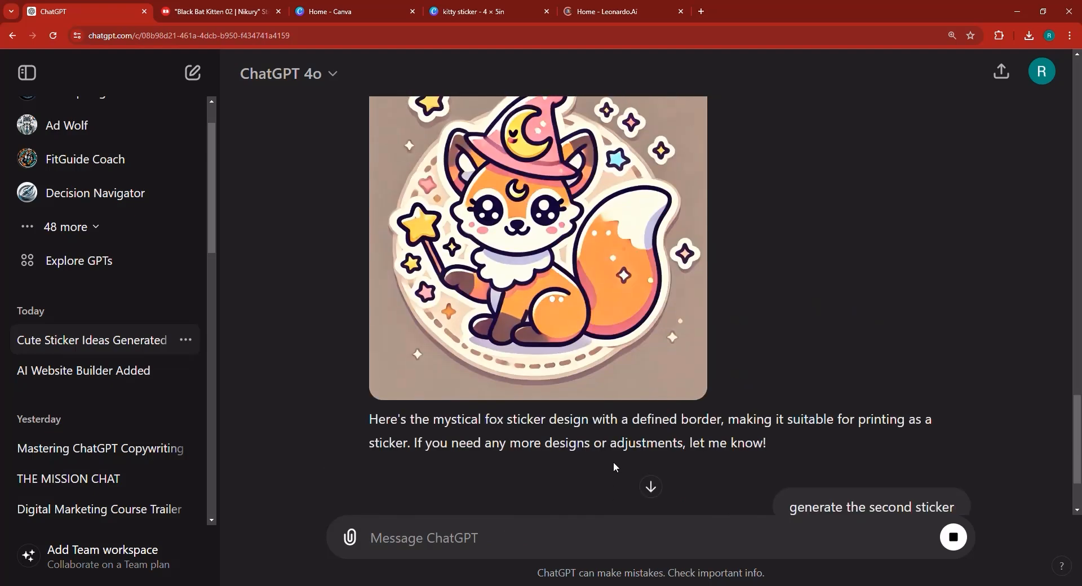
pyautogui.click(552, 307)
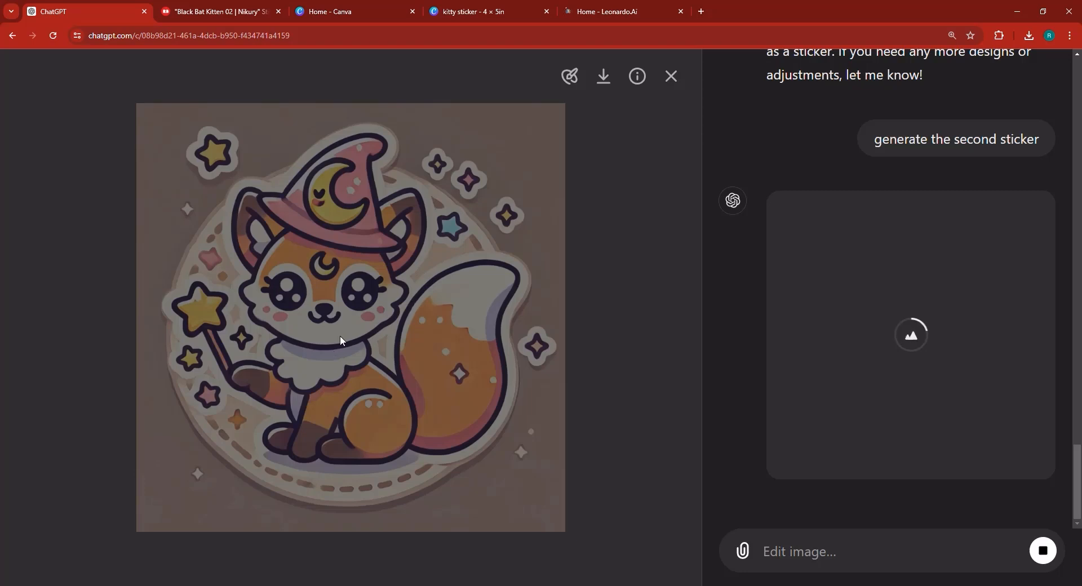
pyautogui.scroll(6, 1054, 223)
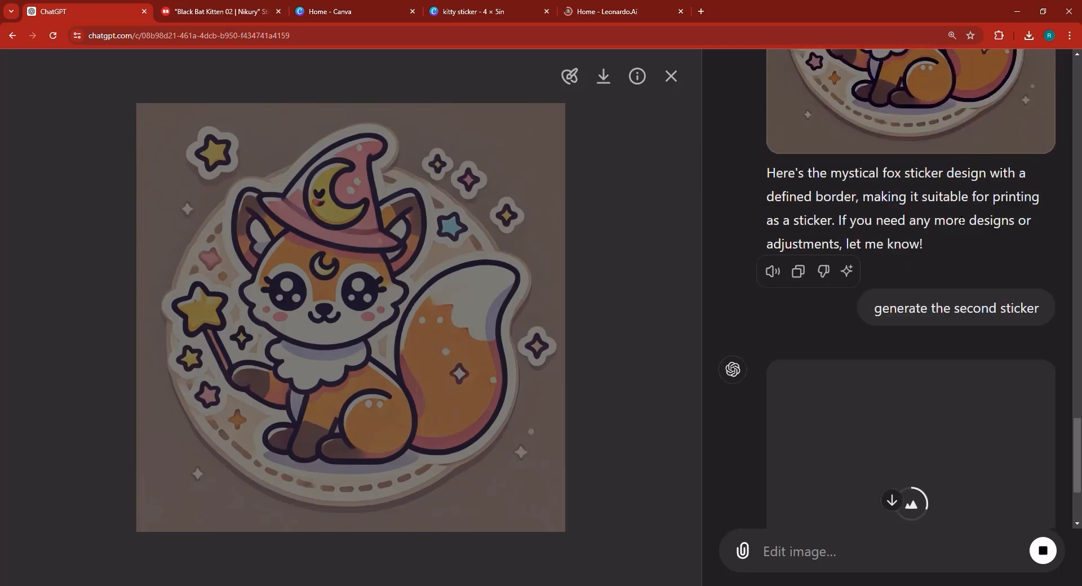
pyautogui.scroll(-6, 856, 352)
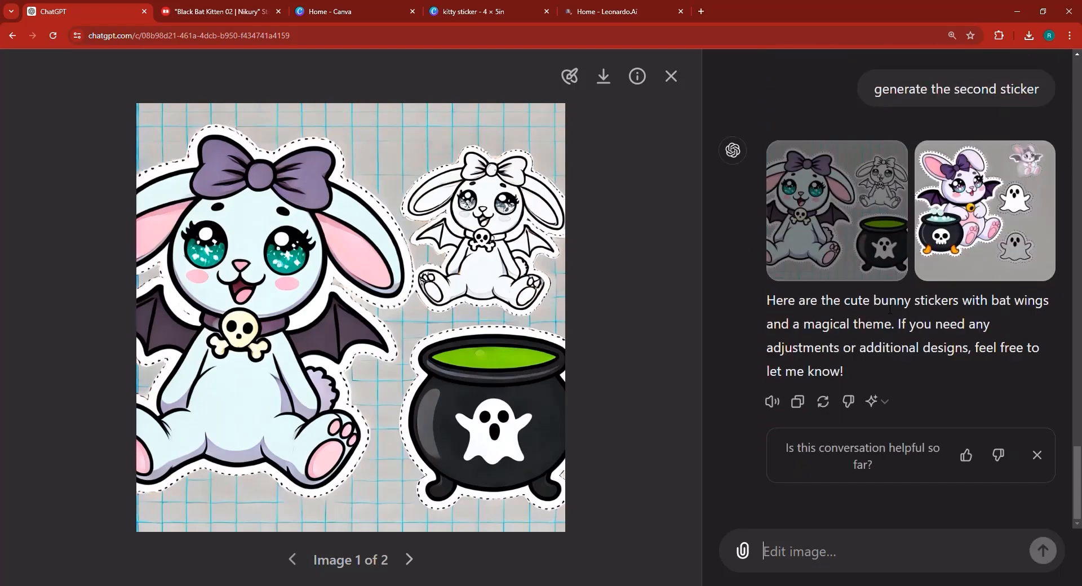
pyautogui.click(671, 76)
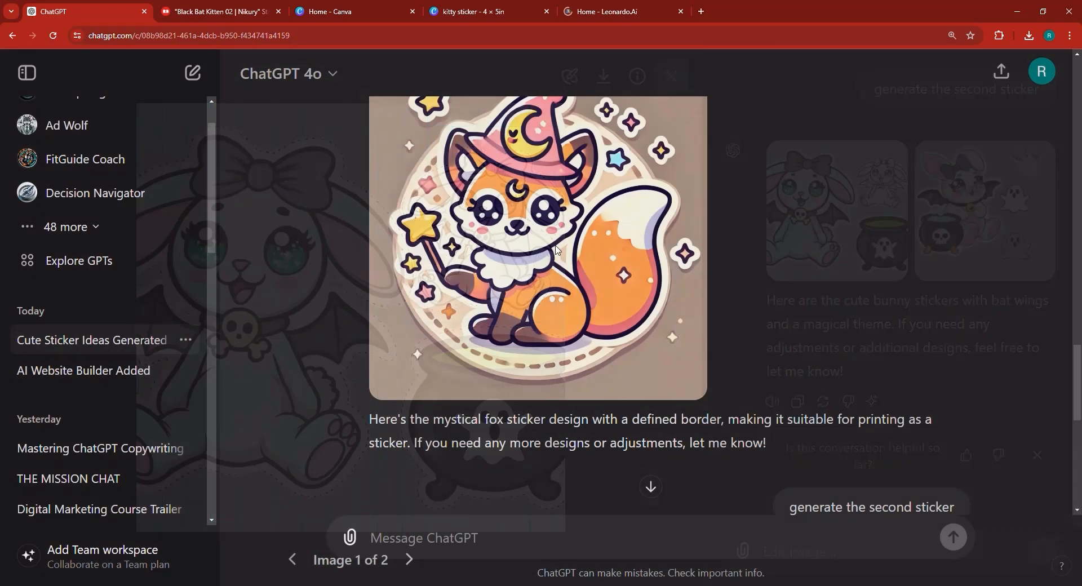
pyautogui.scroll(-1, 589, 369)
pyautogui.scroll(1, 587, 338)
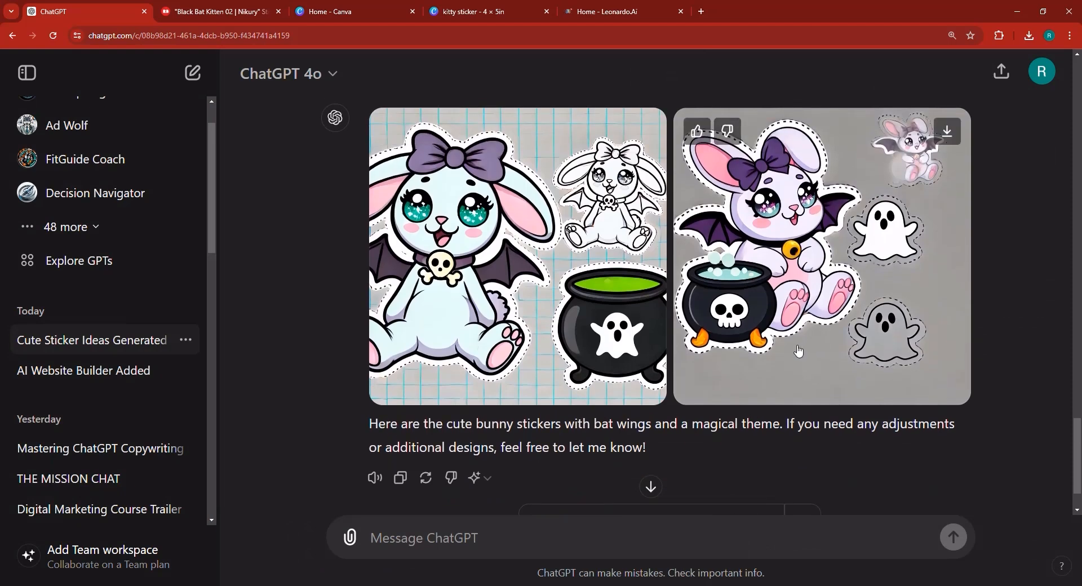
pyautogui.scroll(1, 797, 351)
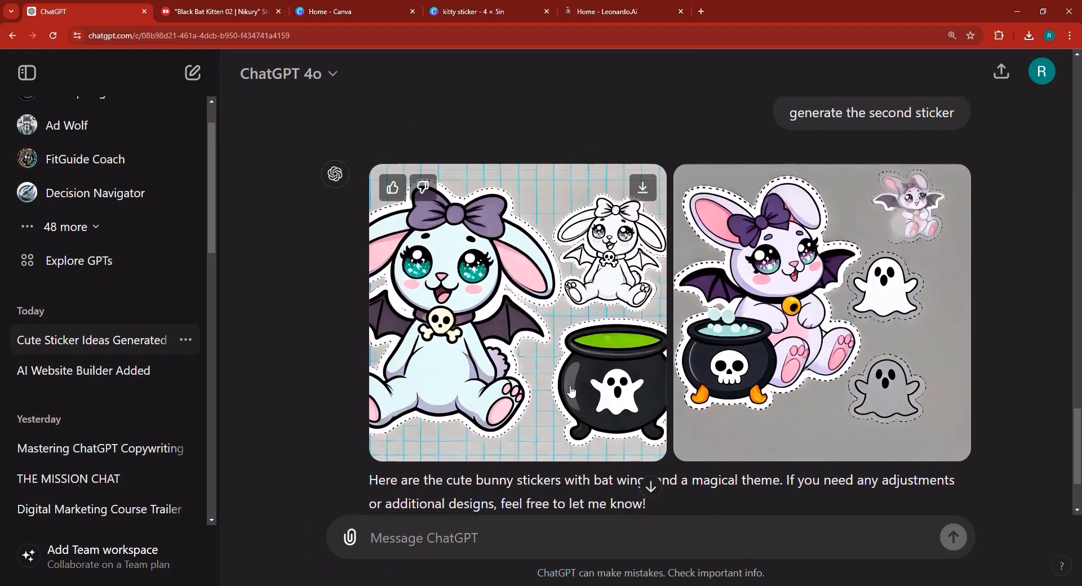
pyautogui.click(533, 332)
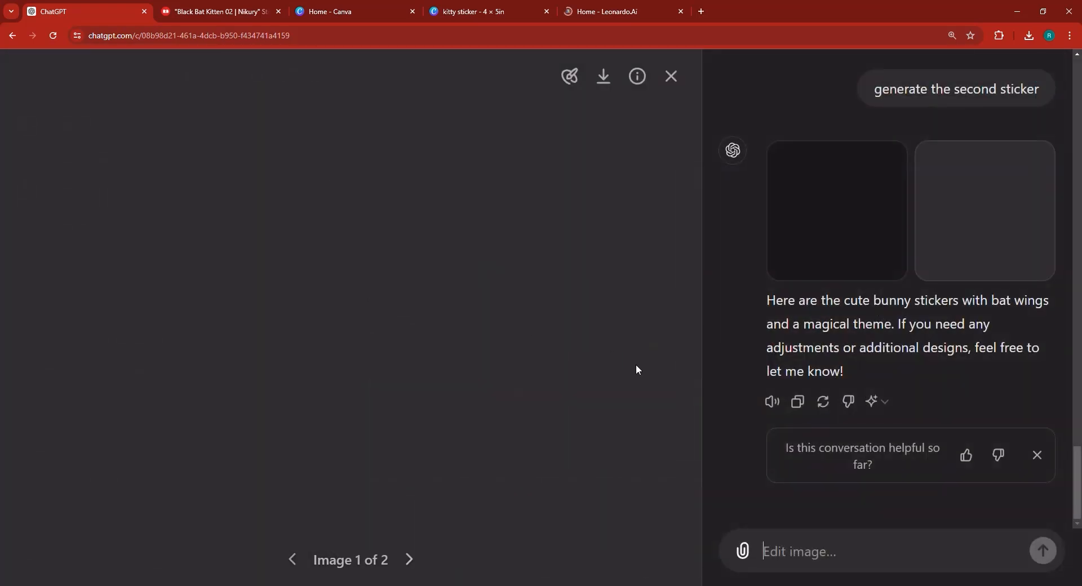
pyautogui.click(671, 76)
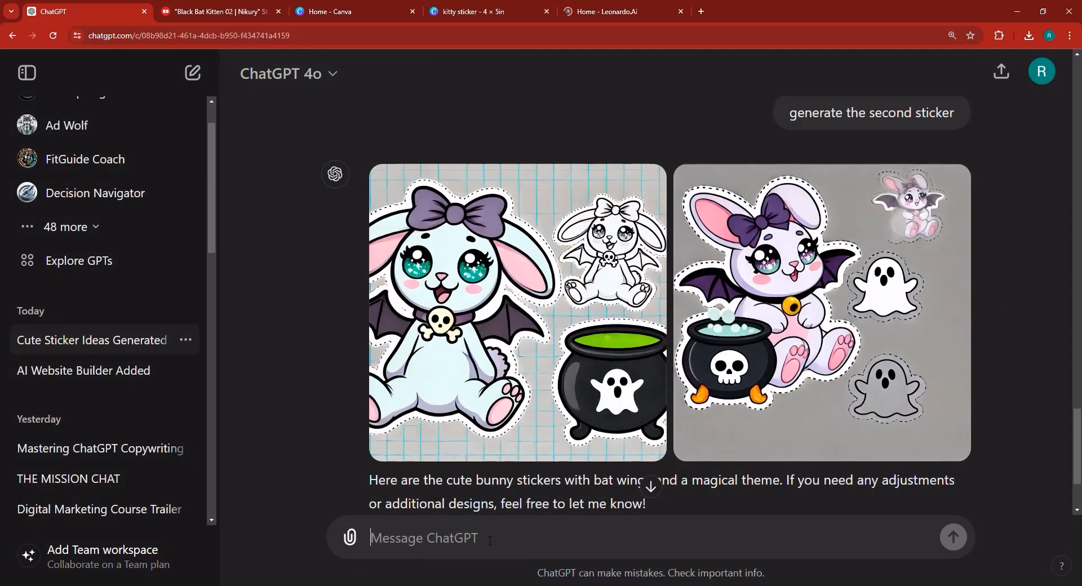
# - Reply to ChatGPT with "I only want one sticker, not many"
pyautogui.click(490, 540)
pyautogui.write('I only wa')
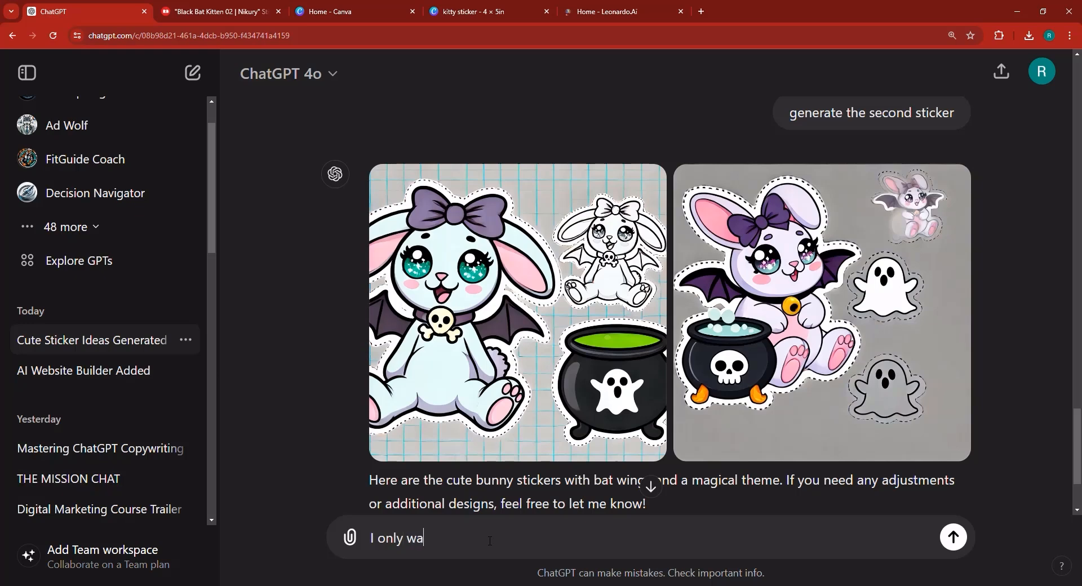
pyautogui.write('nt one sticker, not')
pyautogui.press('BackSpace')
pyautogui.press('BackSpace')
pyautogui.write('not a')
pyautogui.press('BackSpace')
pyautogui.write('many')
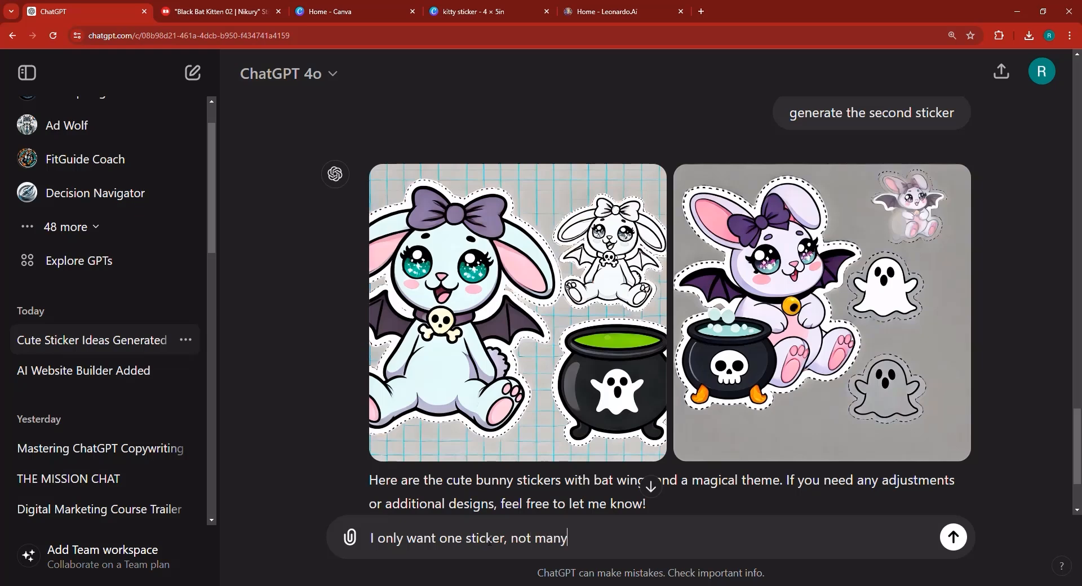
pyautogui.press('Return')
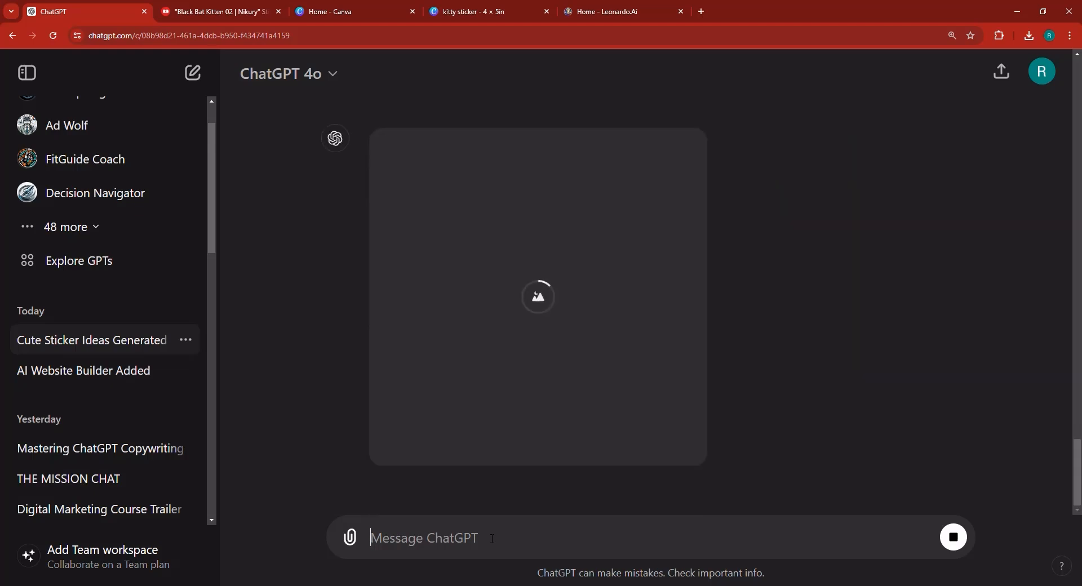
# - Copy the Mystical Fox description text from ChatGPT's list of sticker ideas
pyautogui.scroll(5, 565, 434)
pyautogui.scroll(-5, 586, 377)
pyautogui.scroll(2, 548, 448)
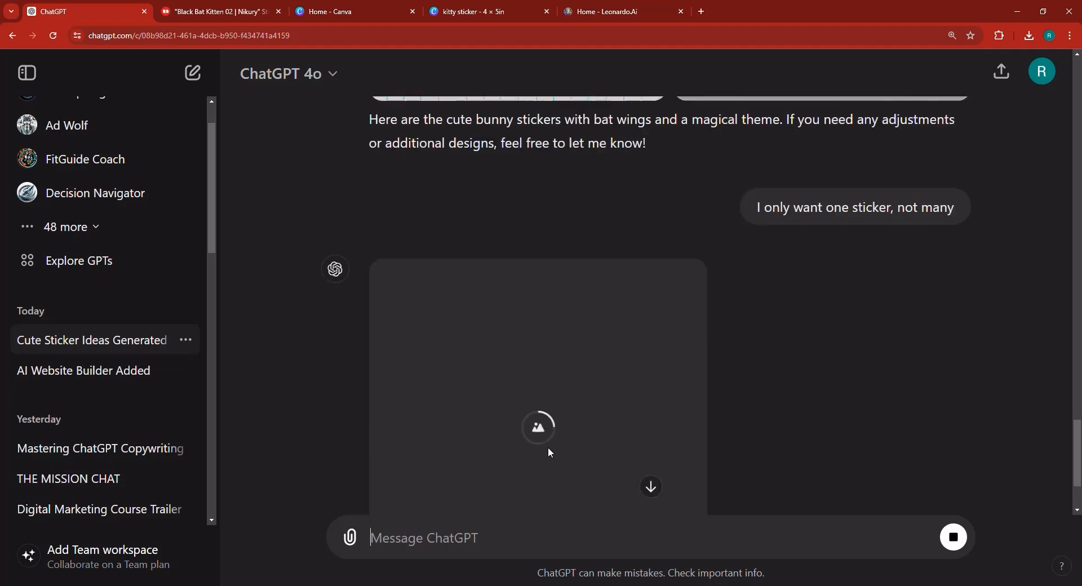
pyautogui.scroll(15, 550, 449)
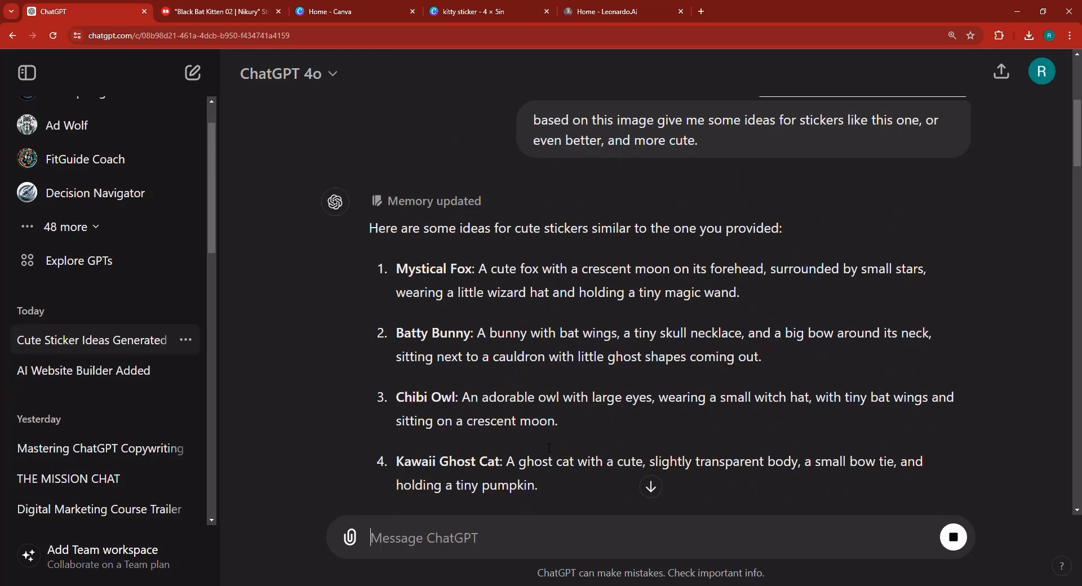
pyautogui.moveTo(479, 269); pyautogui.dragTo(739, 294)
pyautogui.rightClick(738, 297)
pyautogui.click(739, 308)
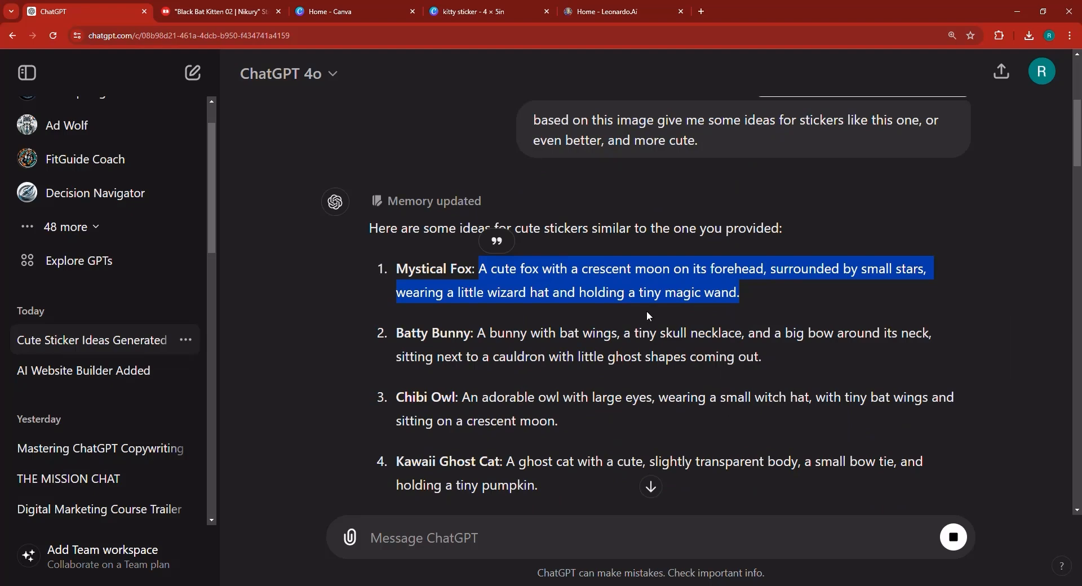
# - Open the Image Generation tool in Leonardo.ai
pyautogui.click(612, 7)
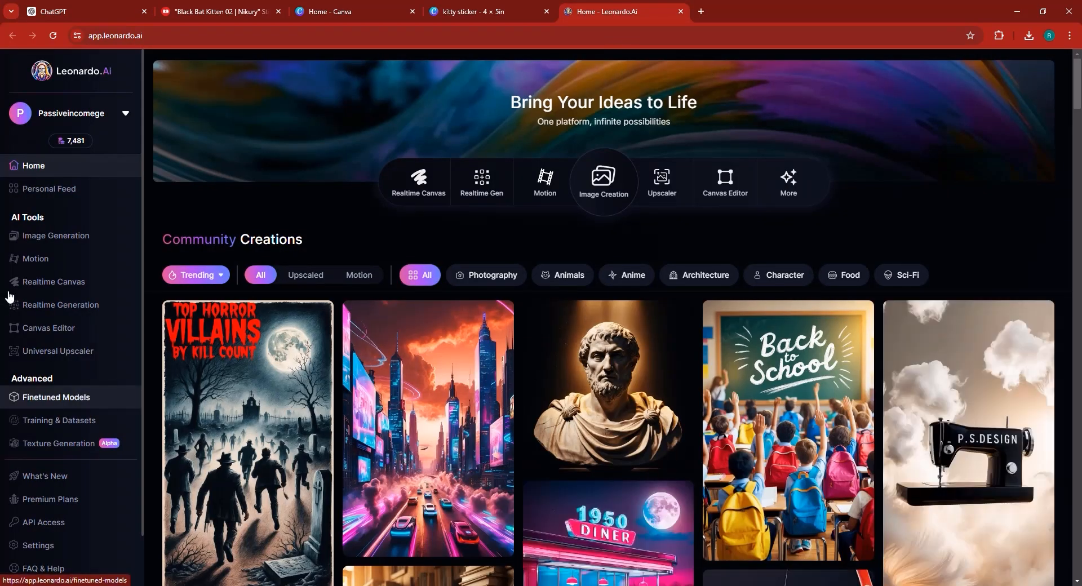
pyautogui.click(50, 244)
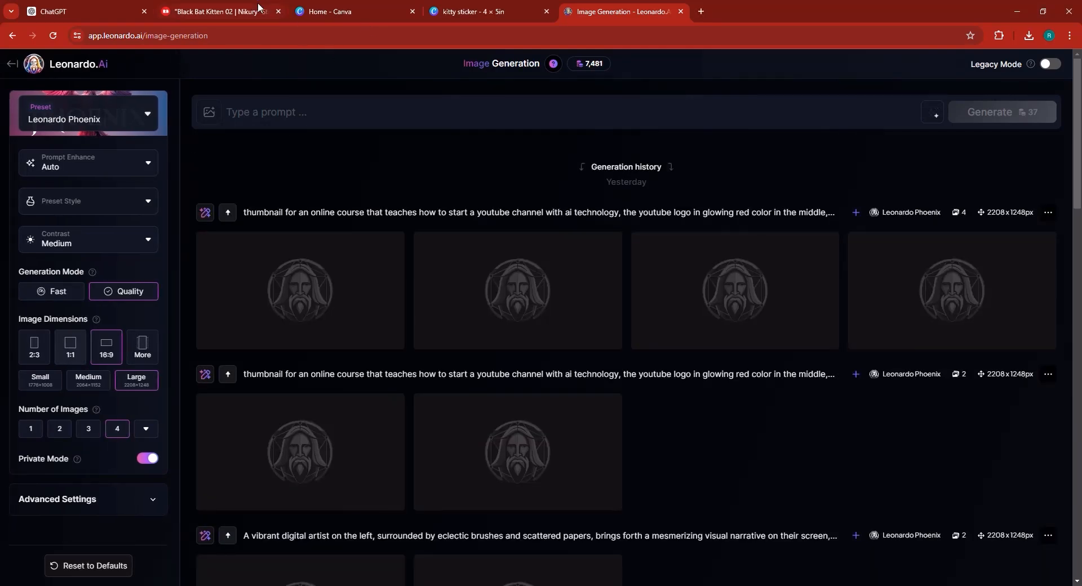
pyautogui.click(223, 4)
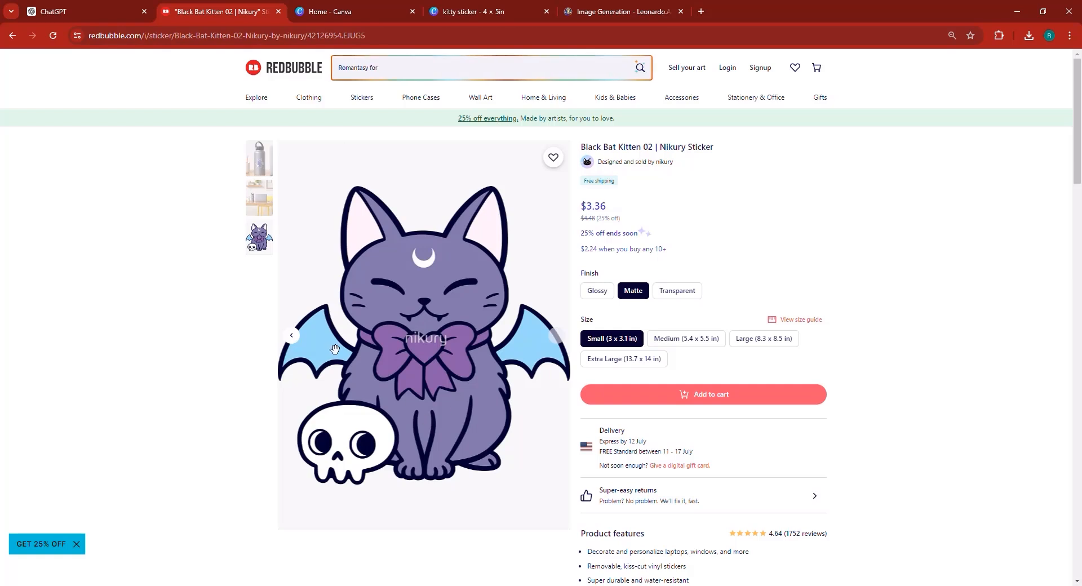
pyautogui.click(629, 4)
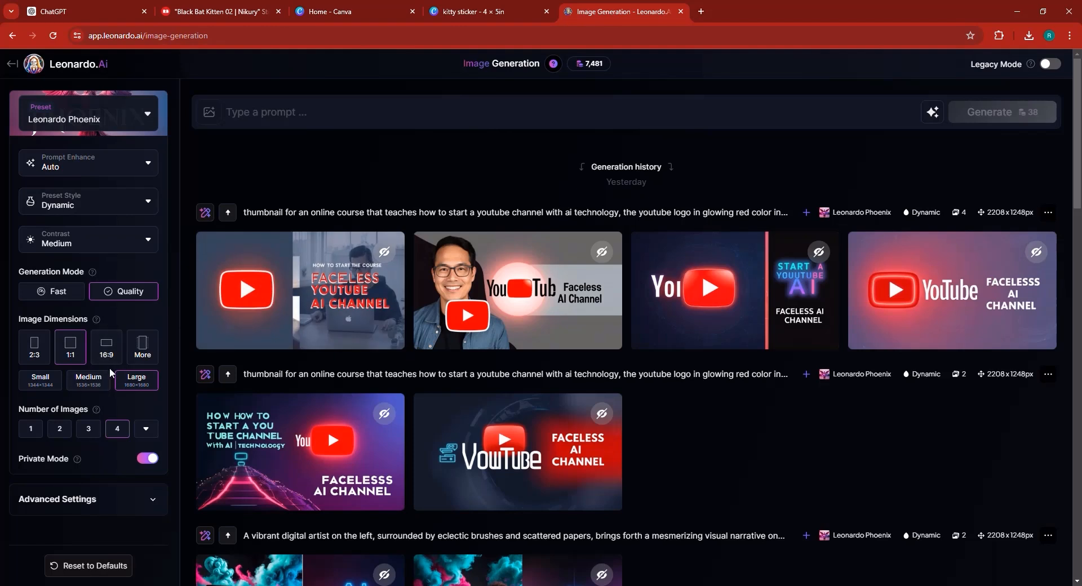
# - Set the number of images to 2, paste the mystical fox description as the prompt, and generate
pyautogui.click(65, 430)
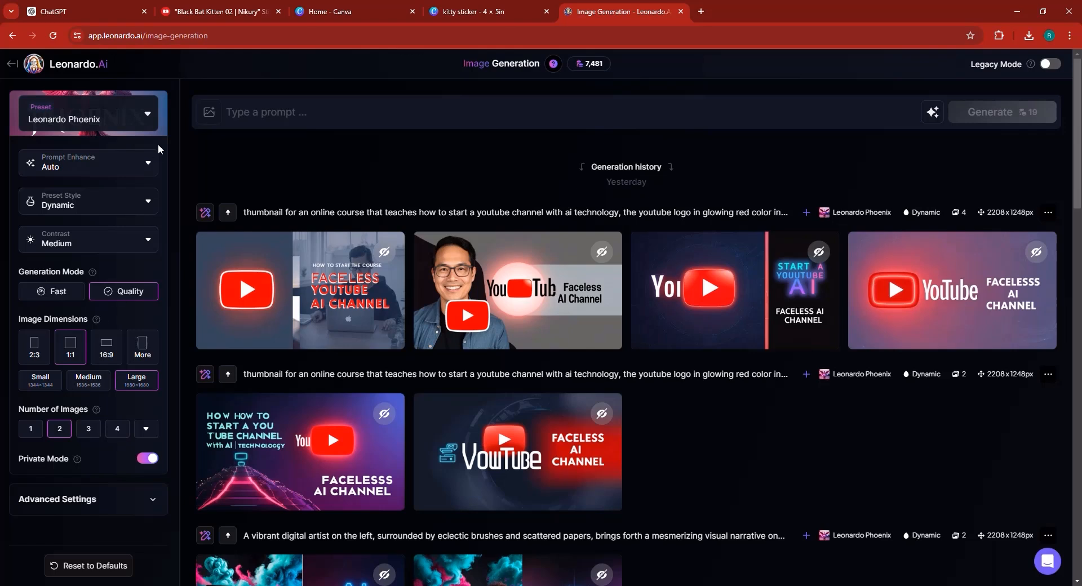
pyautogui.click(378, 119)
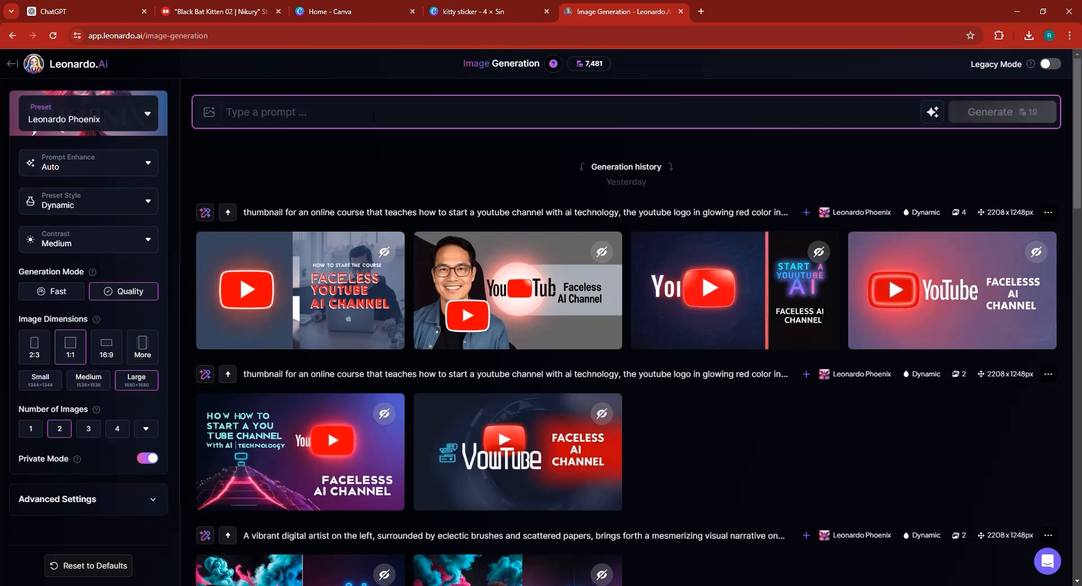
pyautogui.hotkey('ctrl', 'v')
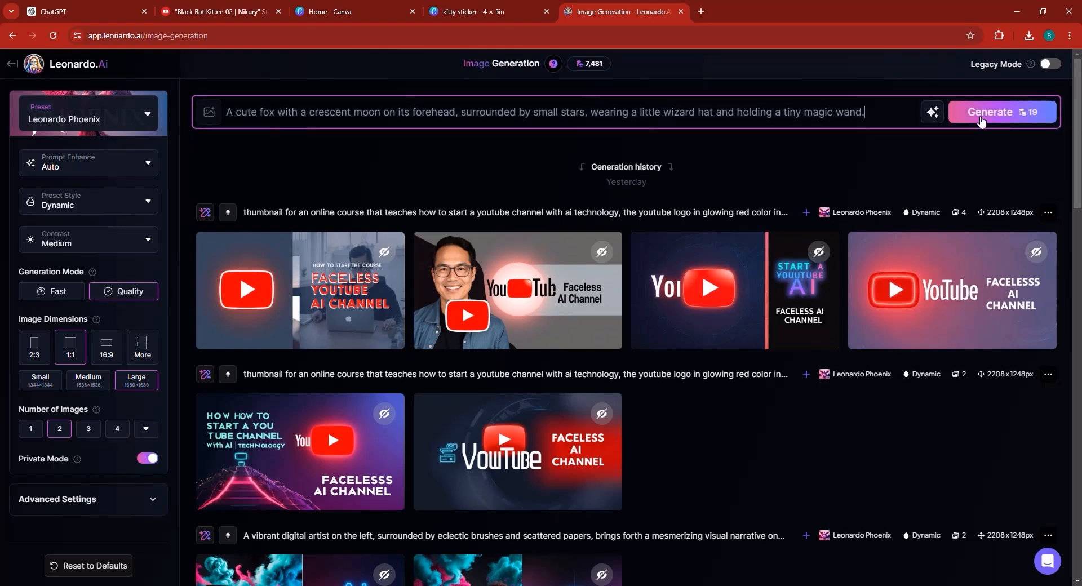
pyautogui.click(981, 120)
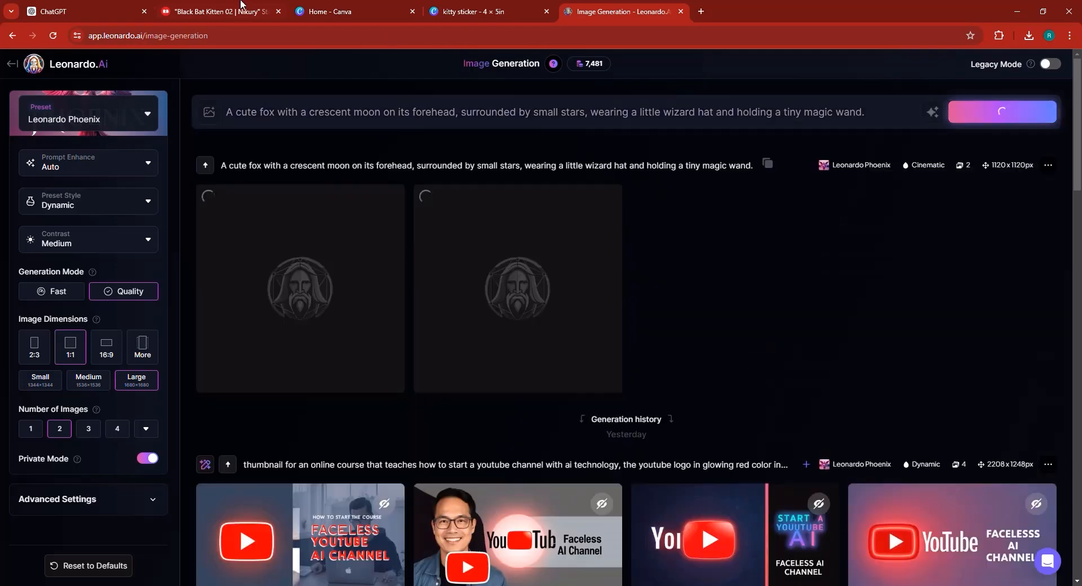
# - Review the single bunny sticker ChatGPT generated in the conversation
pyautogui.click(104, 7)
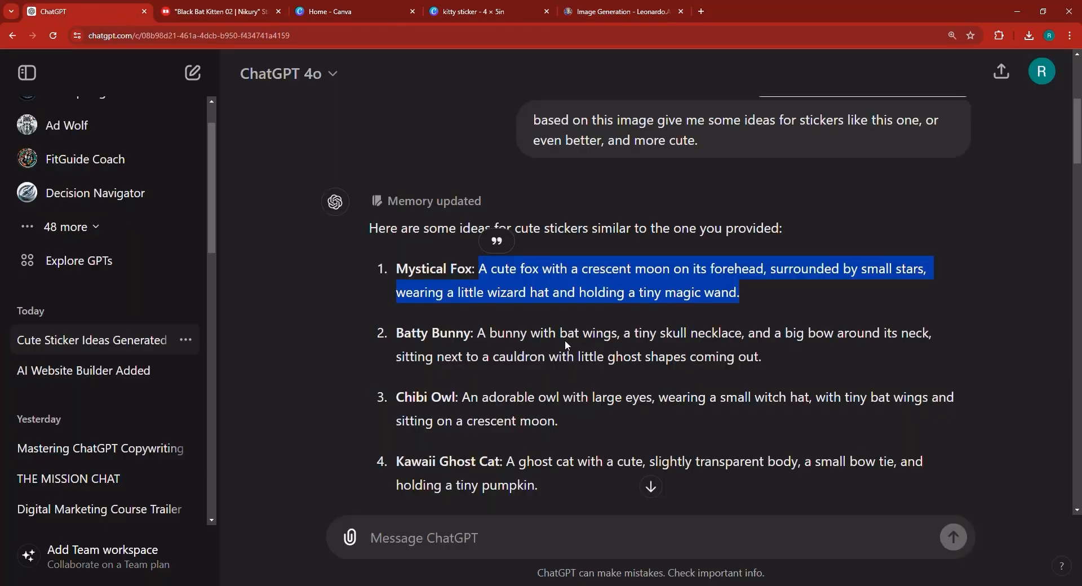
pyautogui.scroll(-20, 582, 378)
pyautogui.scroll(-15, 581, 378)
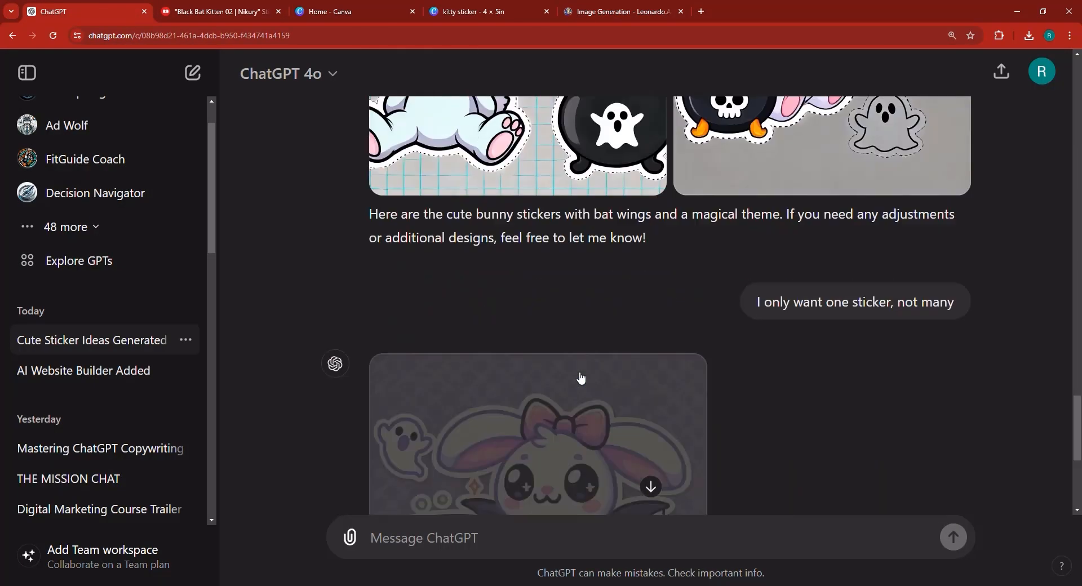
pyautogui.scroll(2, 633, 398)
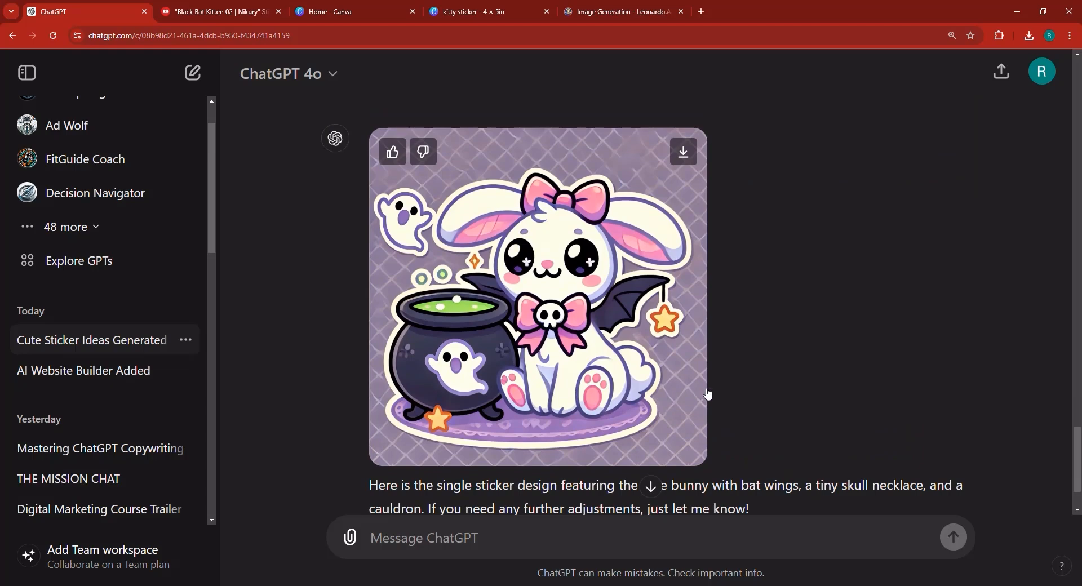
pyautogui.scroll(8, 447, 342)
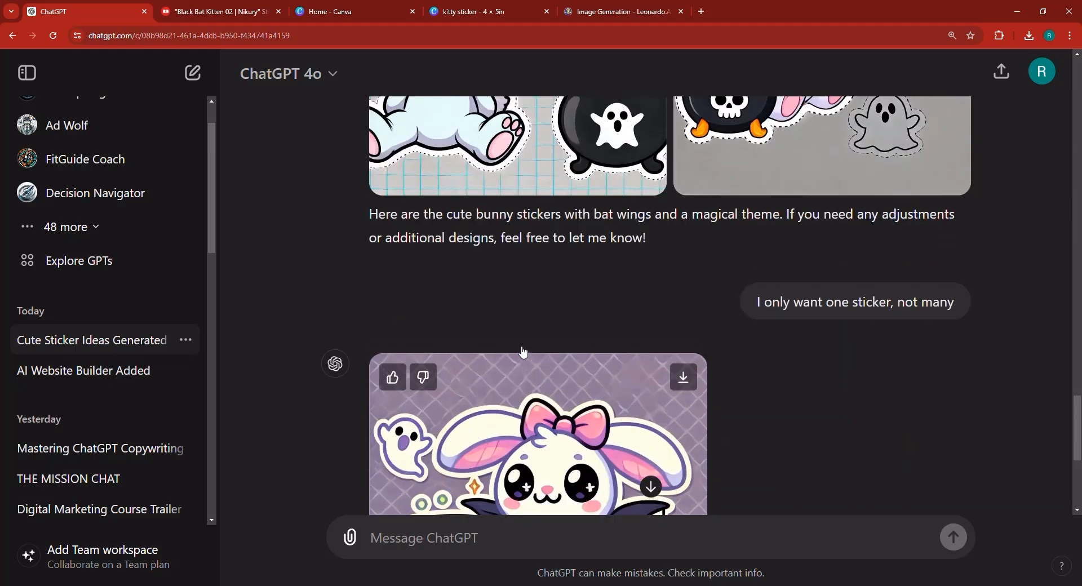
pyautogui.scroll(-8, 447, 342)
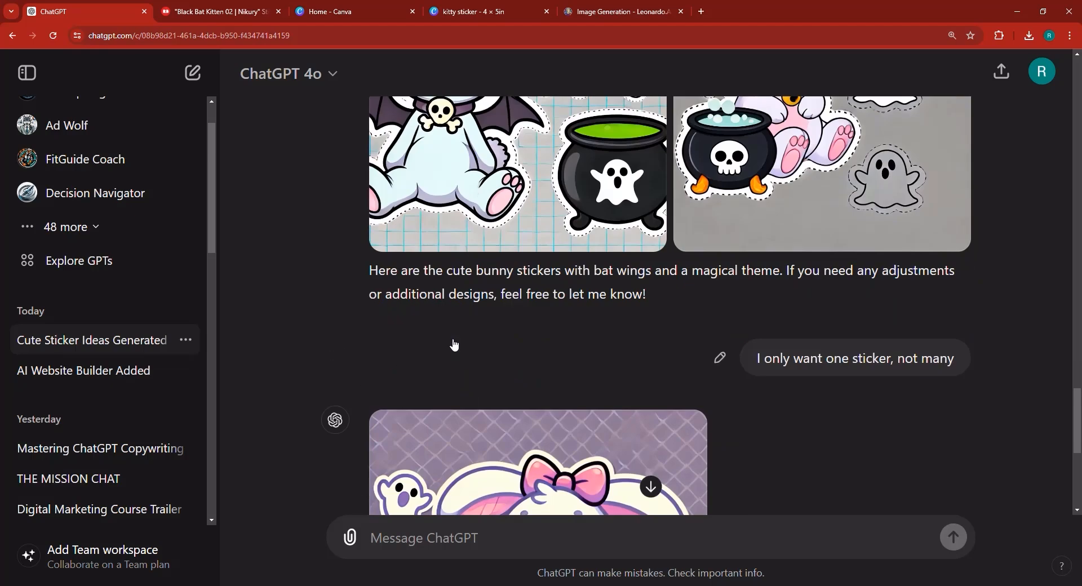
pyautogui.scroll(2, 753, 193)
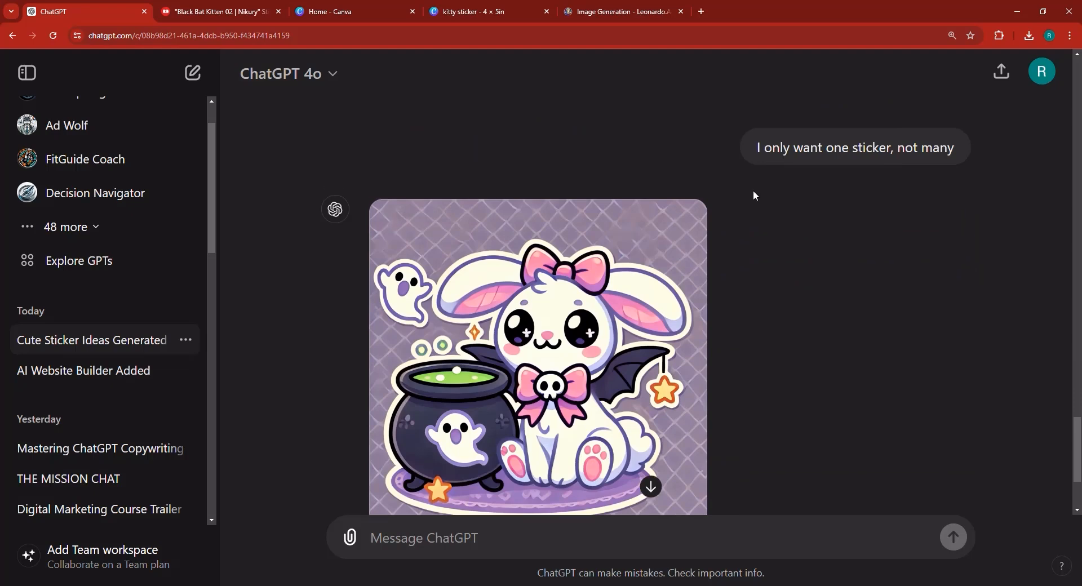
# - Edit the earlier request to read "I only want one sticker, not many, keep the same design style though." and resend it
pyautogui.click(719, 245)
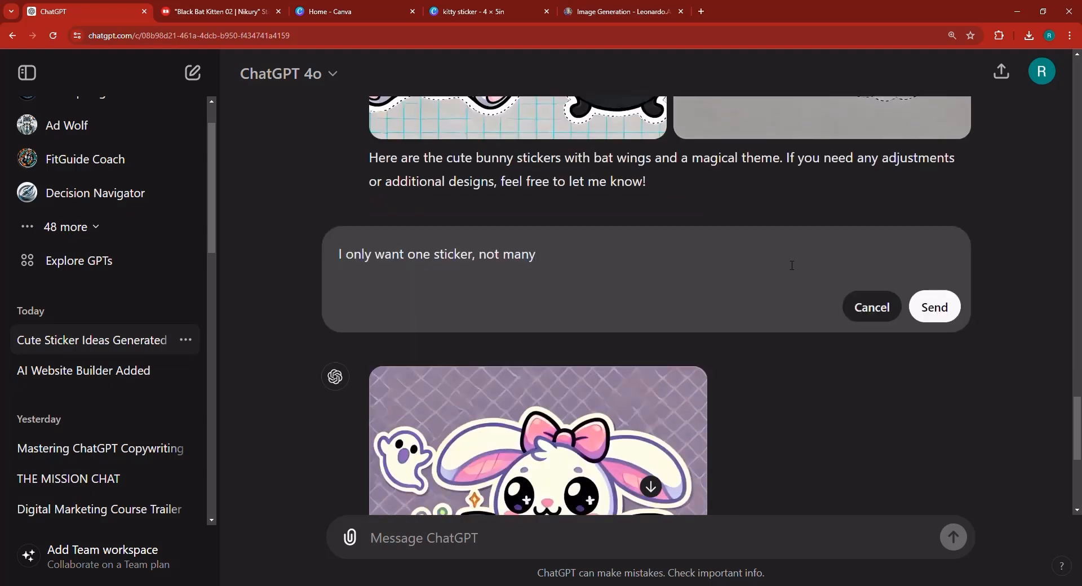
pyautogui.write(', keep the same des')
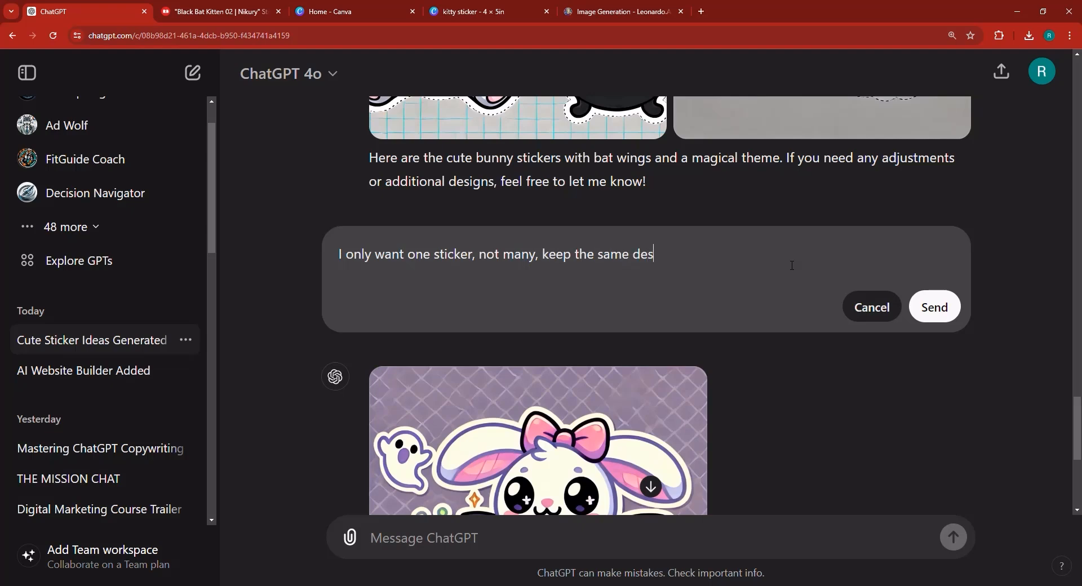
pyautogui.write('ign style though.')
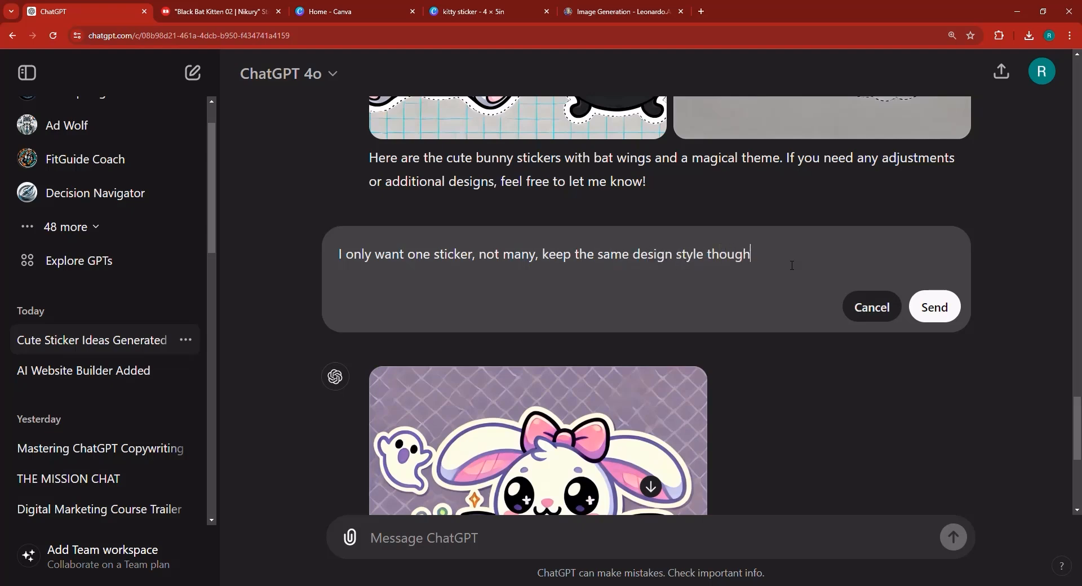
pyautogui.click(957, 309)
pyautogui.scroll(5, 830, 359)
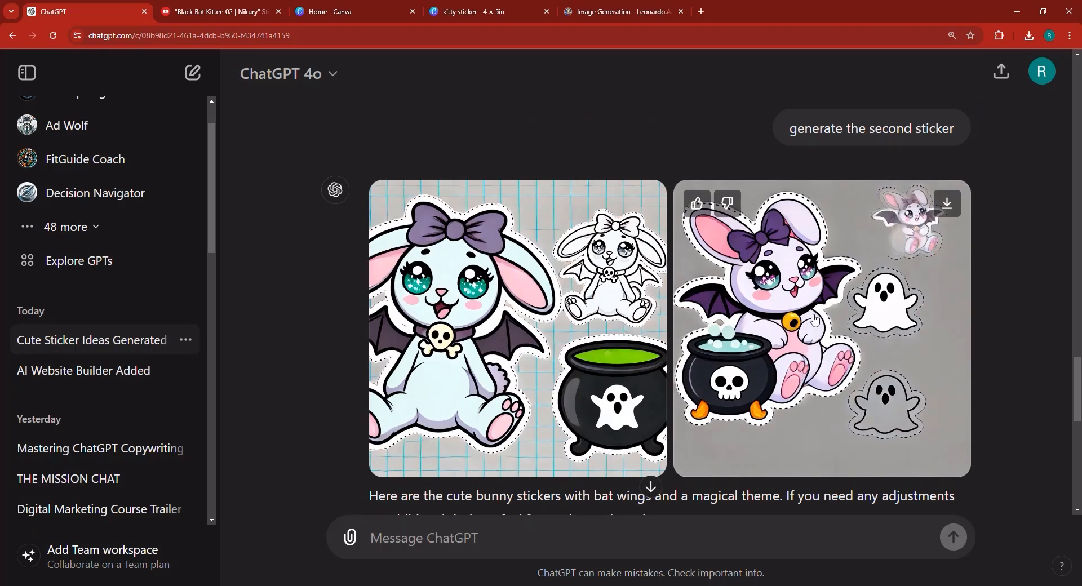
pyautogui.scroll(-4, 772, 296)
pyautogui.scroll(-4, 811, 413)
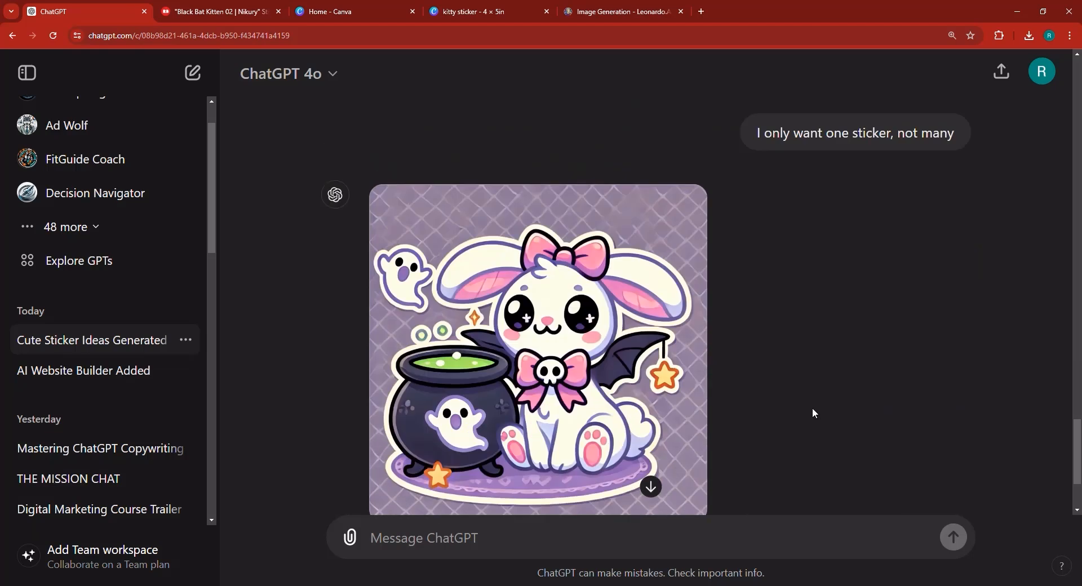
pyautogui.scroll(7, 635, 294)
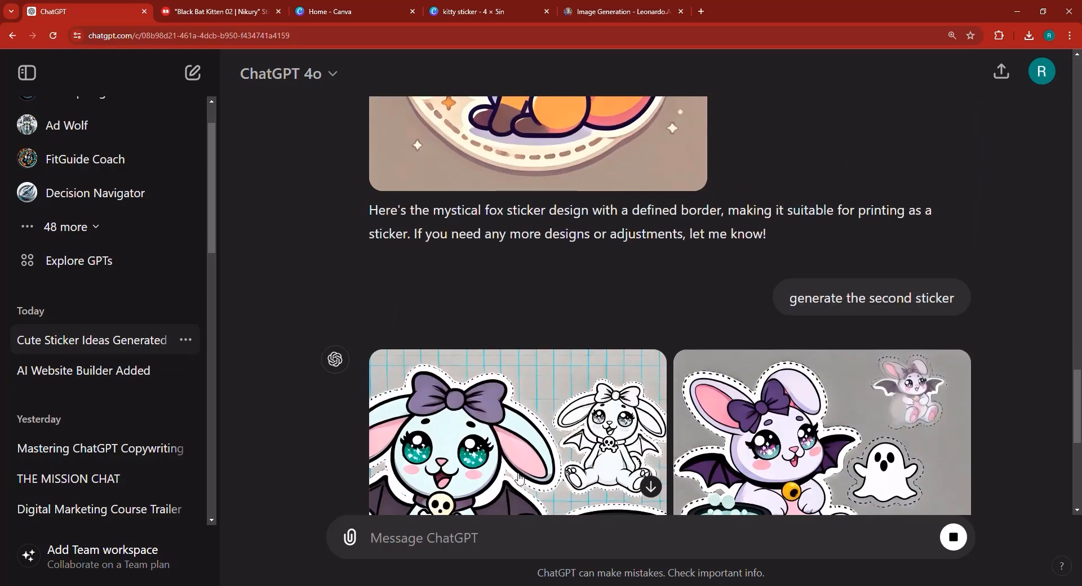
# - Switch to Discord and send a Midjourney /imagine prompt with the mystical fox description, adding "sticker" after "fox"
pyautogui.hotkey('alt', 'Tab')
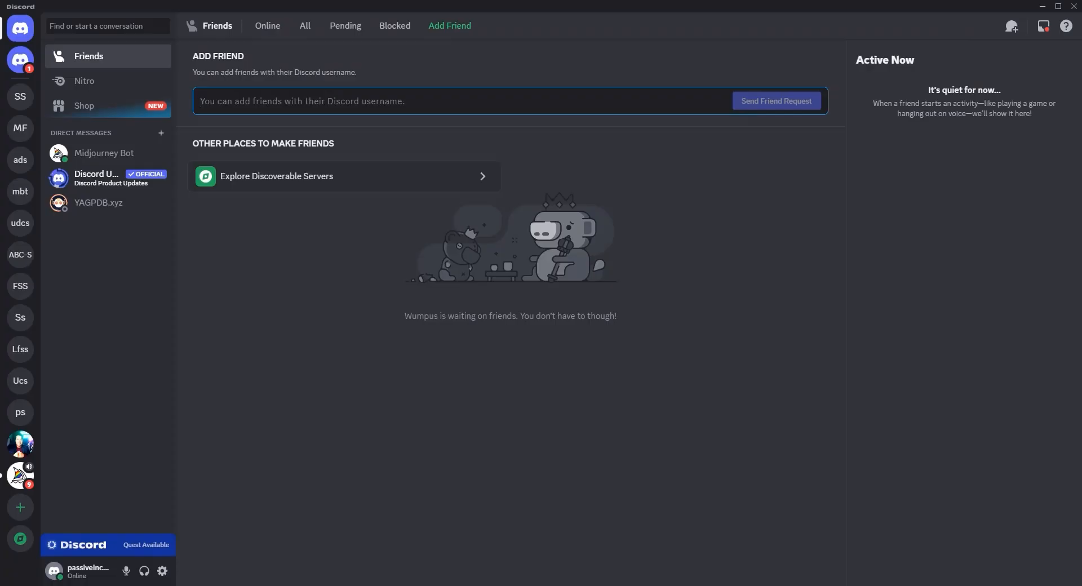
pyautogui.click(103, 159)
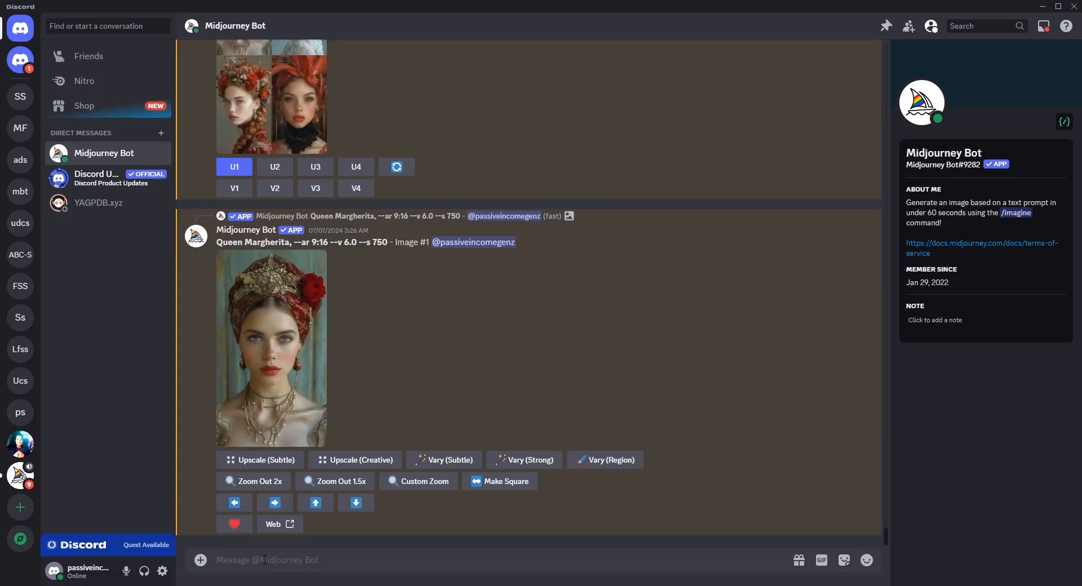
pyautogui.write('/')
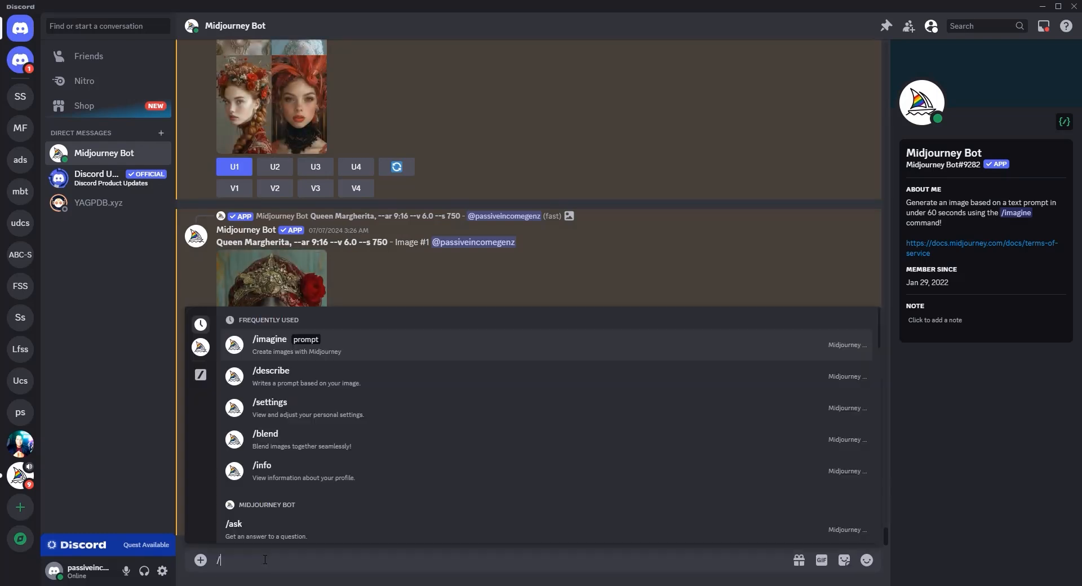
pyautogui.click(268, 367)
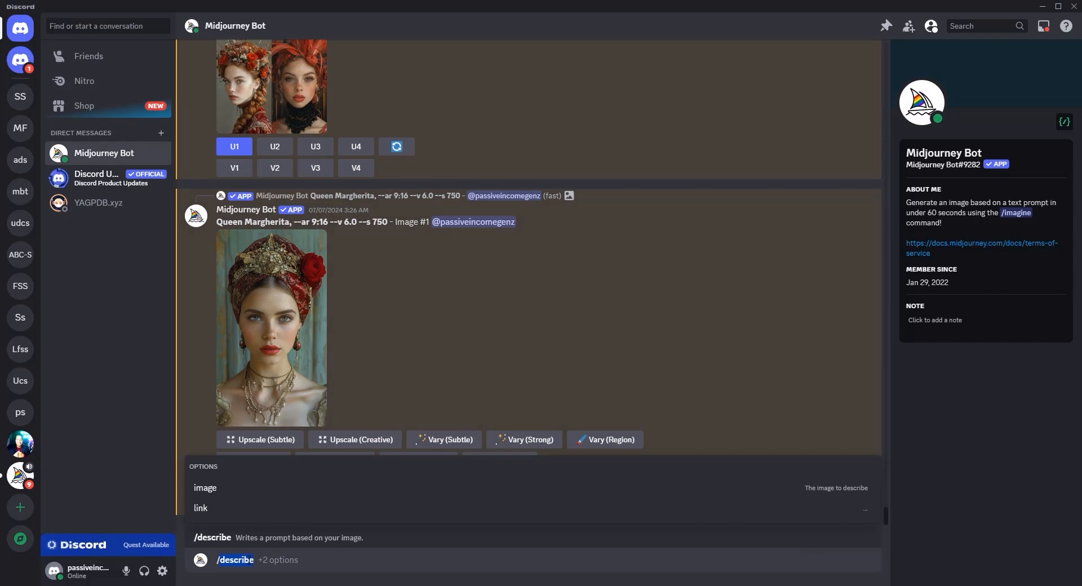
pyautogui.press('BackSpace')
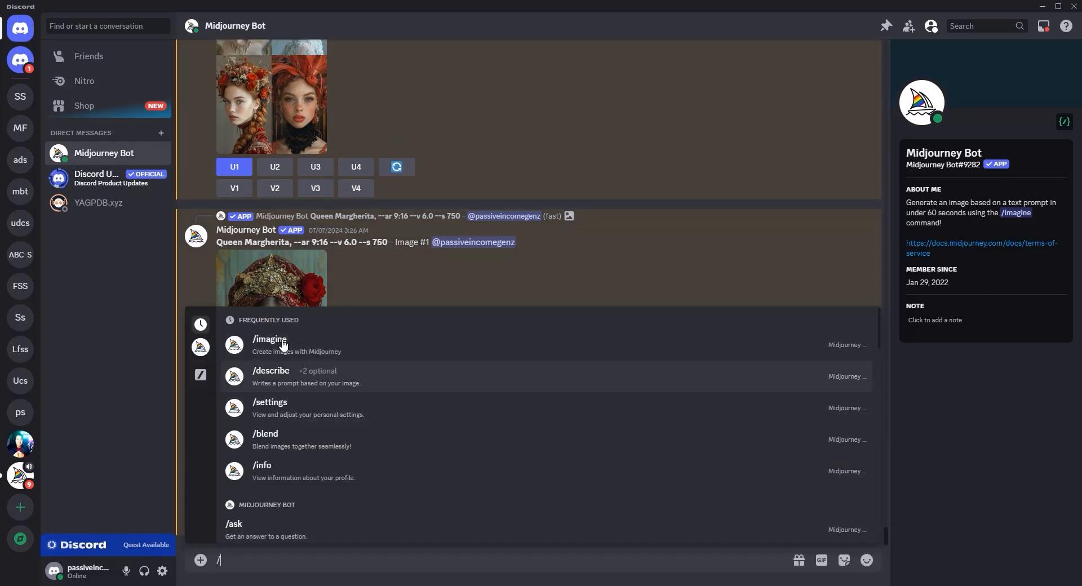
pyautogui.press('Return')
pyautogui.write('A cute fox with a crescent moon on its forehead, surrounded by small stars, wearing a little wizard hat and holding a tiny magic wand.')
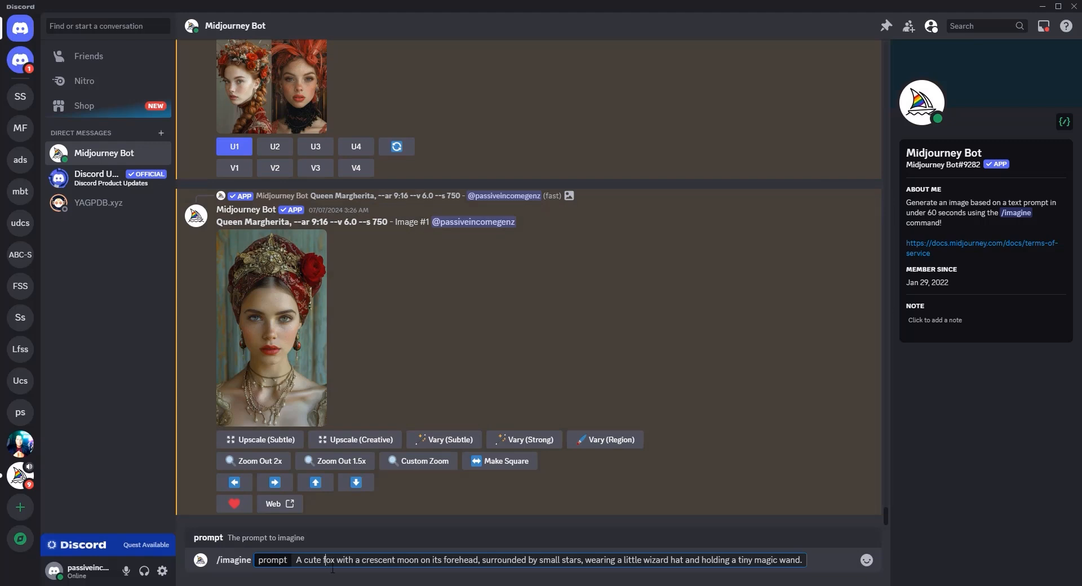
pyautogui.write('sticker')
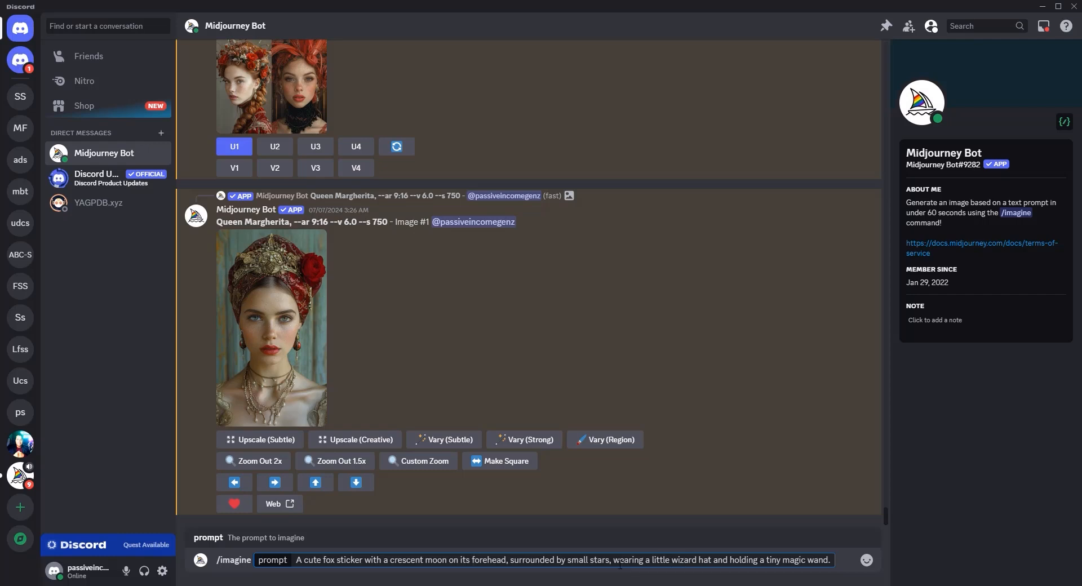
pyautogui.moveTo(482, 559); pyautogui.dragTo(791, 560)
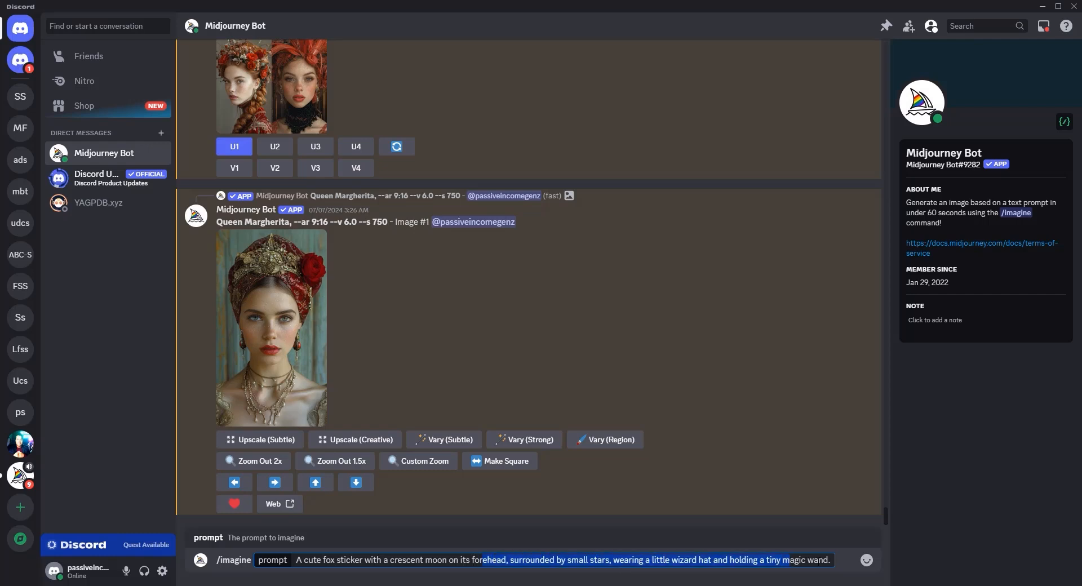
pyautogui.click(838, 565)
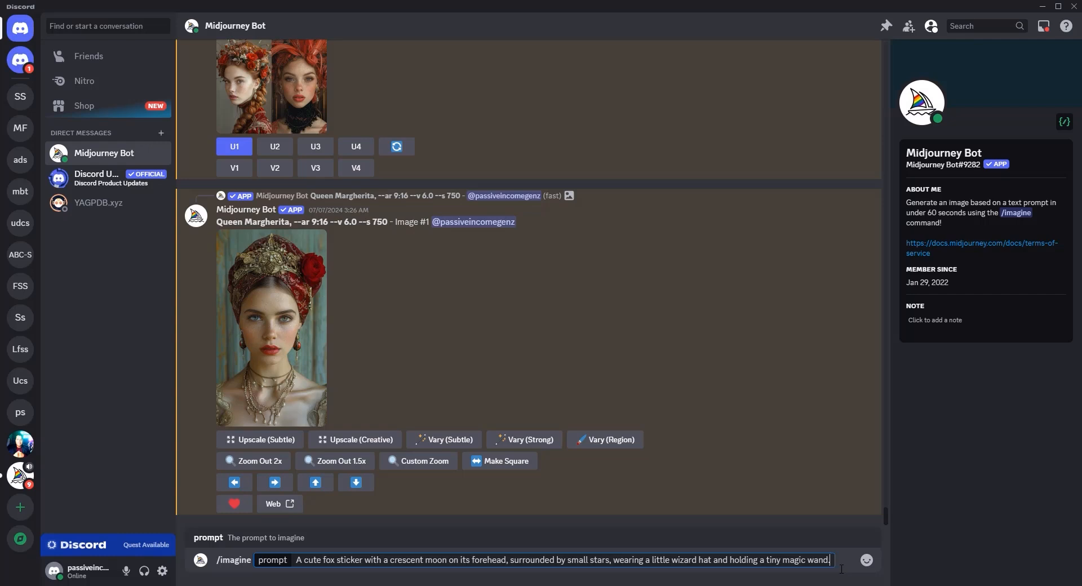
pyautogui.press('Return')
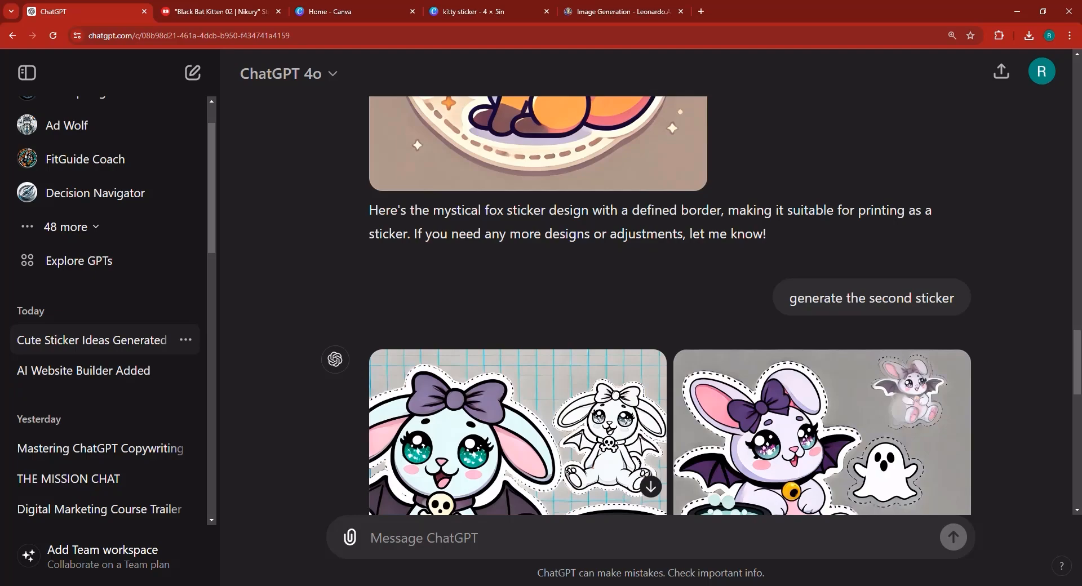
# - View the new single bunny sticker from ChatGPT enlarged, then close the preview
pyautogui.scroll(-12, 679, 375)
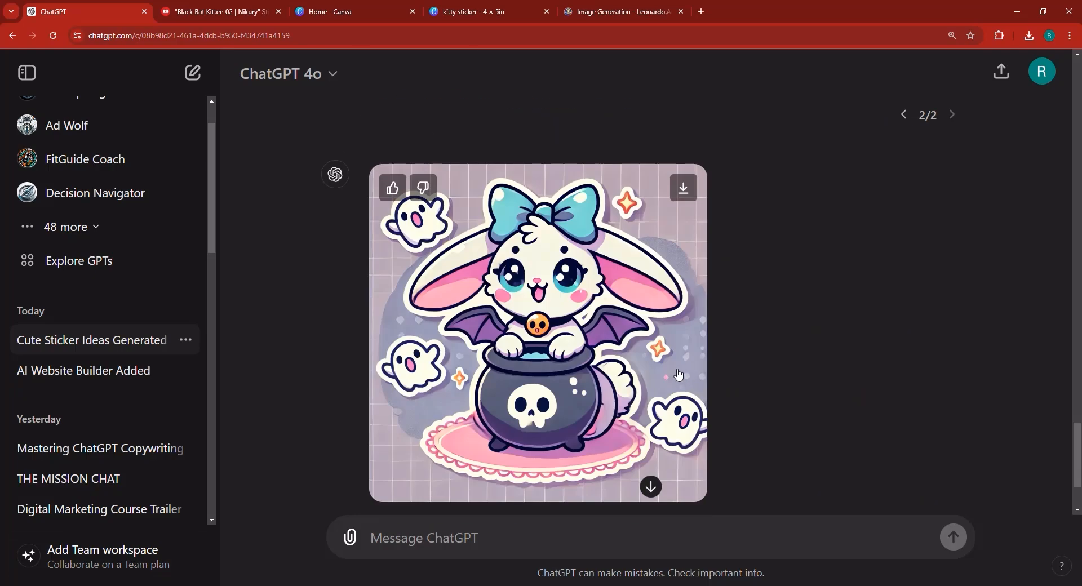
pyautogui.scroll(-3, 679, 375)
pyautogui.scroll(2, 519, 271)
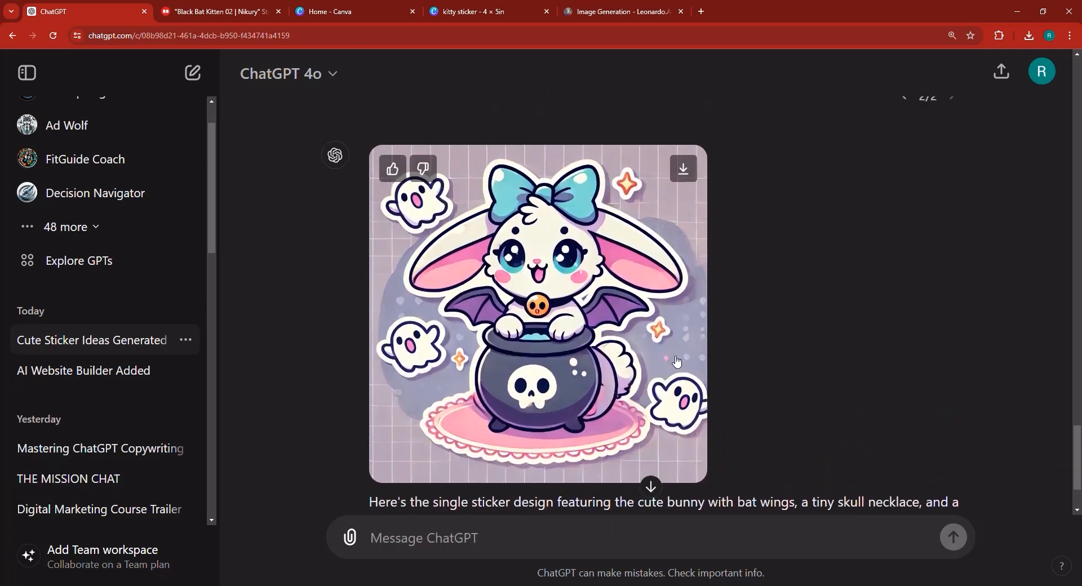
pyautogui.click(519, 270)
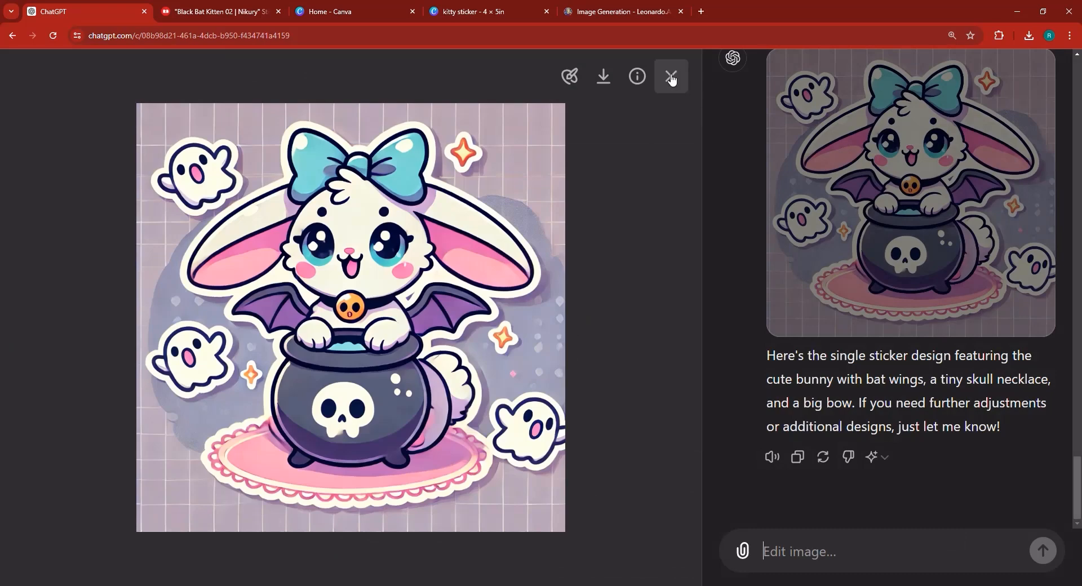
pyautogui.click(671, 77)
# - In Leonardo.ai, add "sticker" after "fox" in the prompt and generate again
pyautogui.click(618, 7)
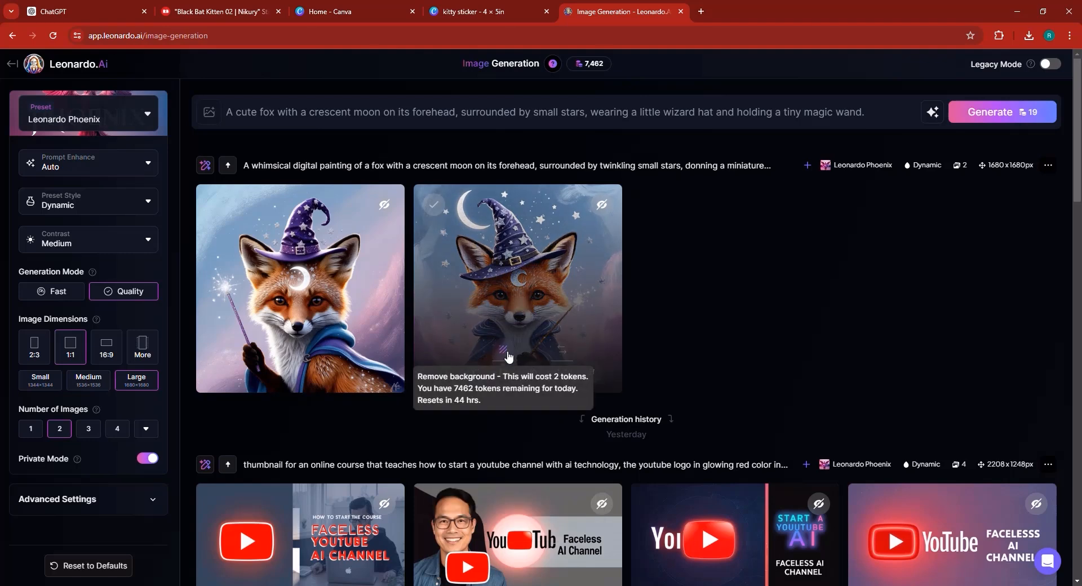
pyautogui.click(277, 112)
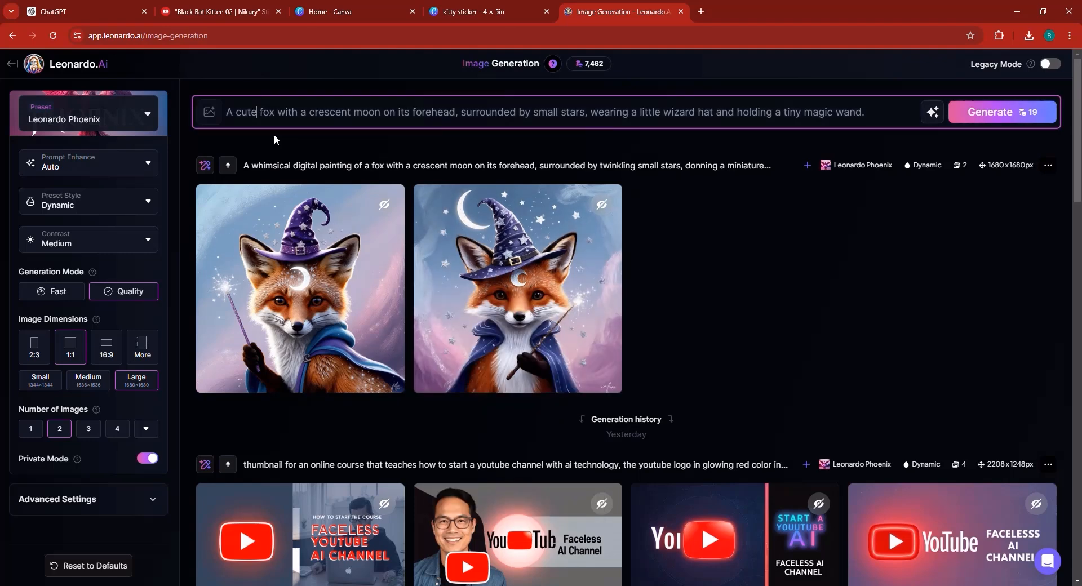
pyautogui.write('sticker')
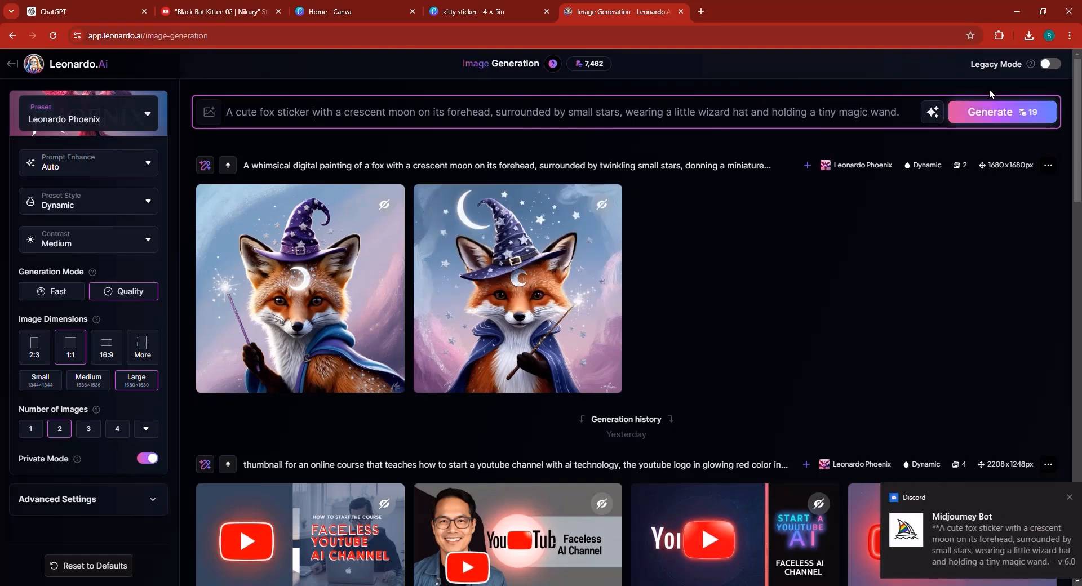
pyautogui.click(990, 112)
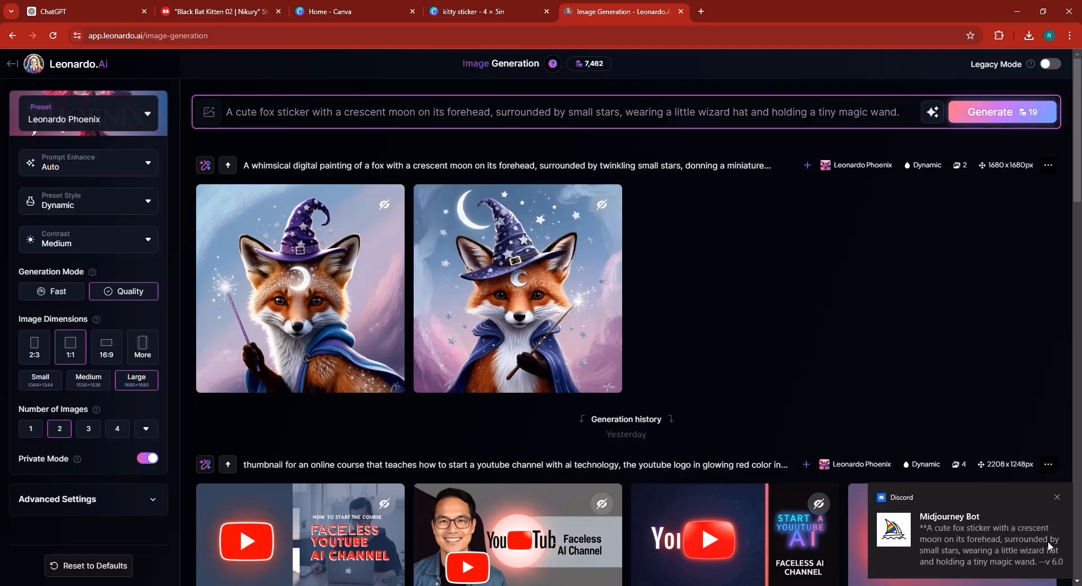
# - Open the Midjourney result in Discord and view the four fox images enlarged
pyautogui.click(485, 585)
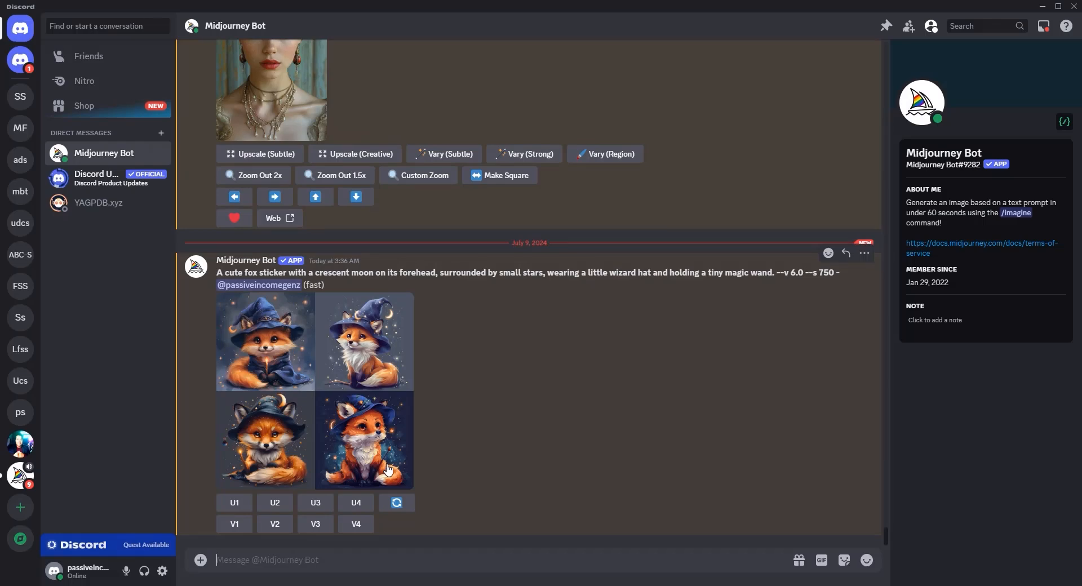
pyautogui.click(278, 370)
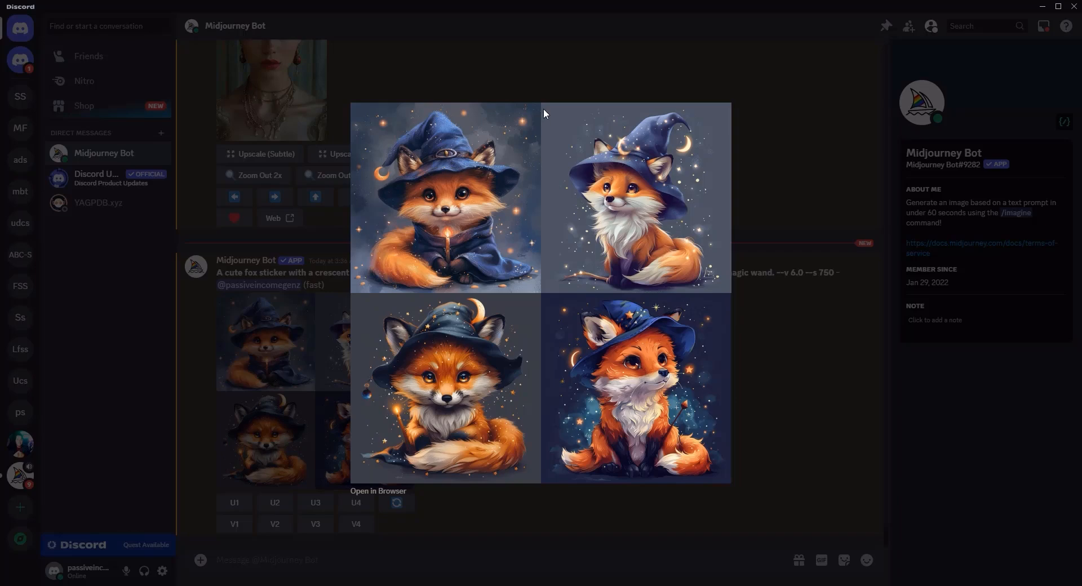
pyautogui.click(310, 268)
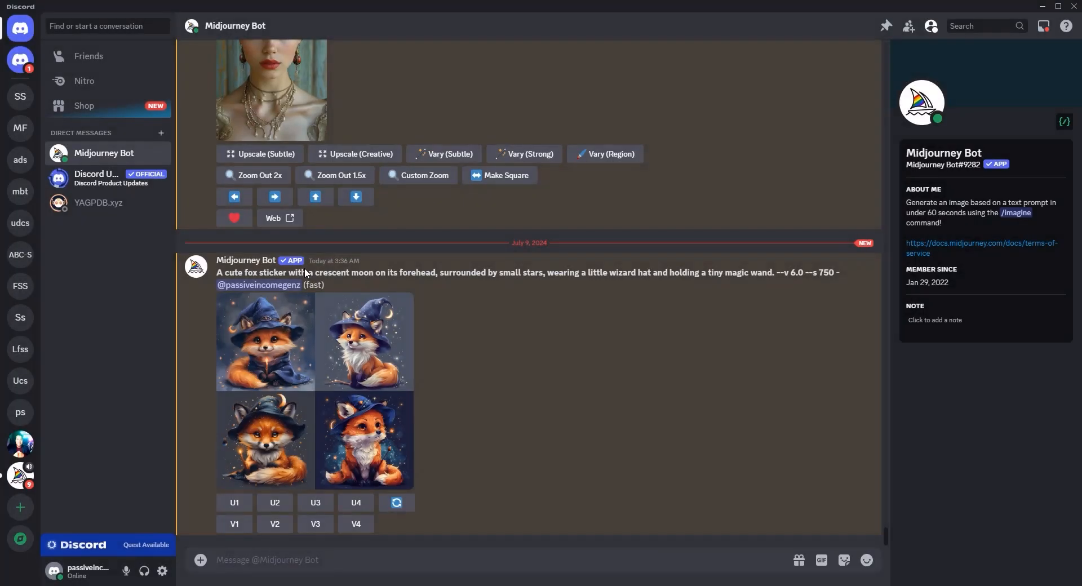
pyautogui.click(441, 585)
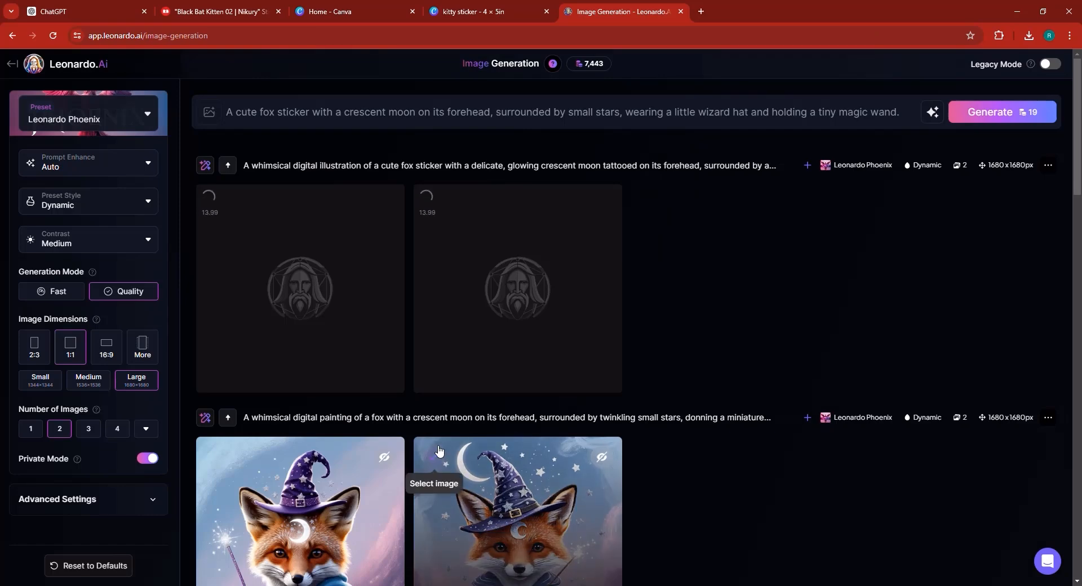
# - Scroll back through the ChatGPT conversation to the list of sticker ideas
pyautogui.click(92, 5)
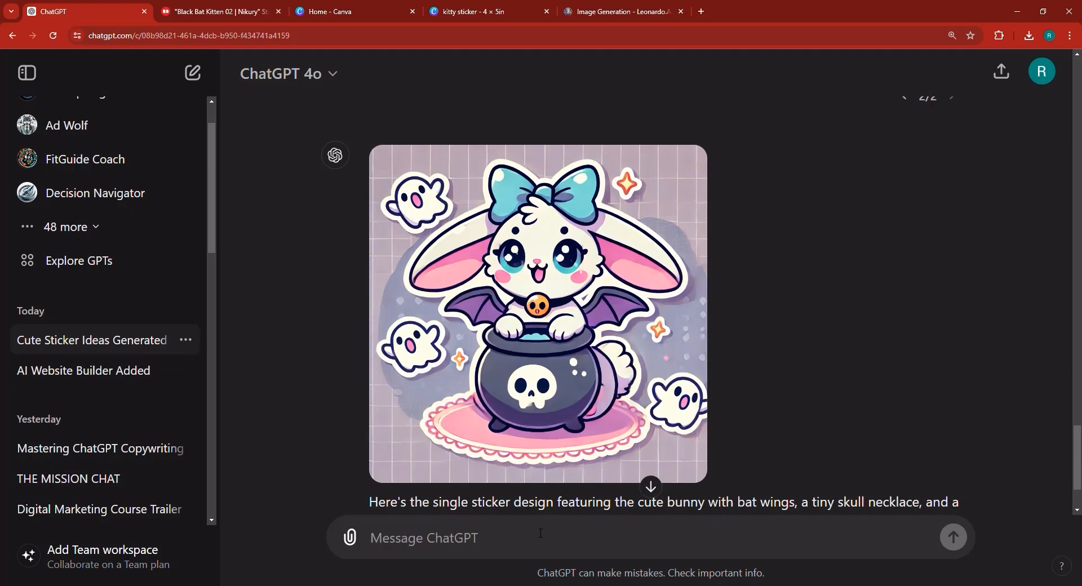
pyautogui.scroll(5, 619, 395)
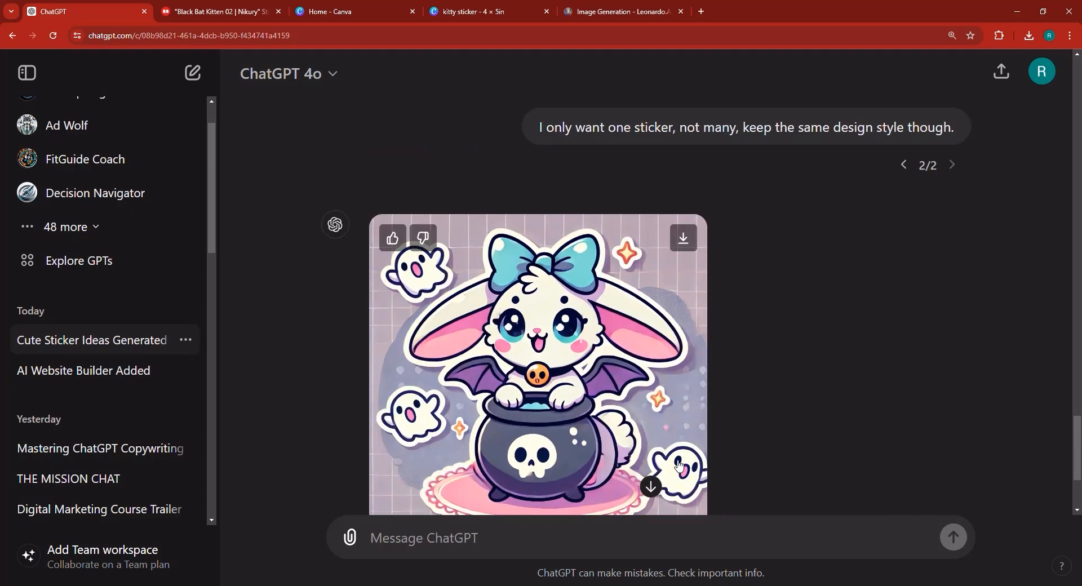
pyautogui.scroll(2, 677, 465)
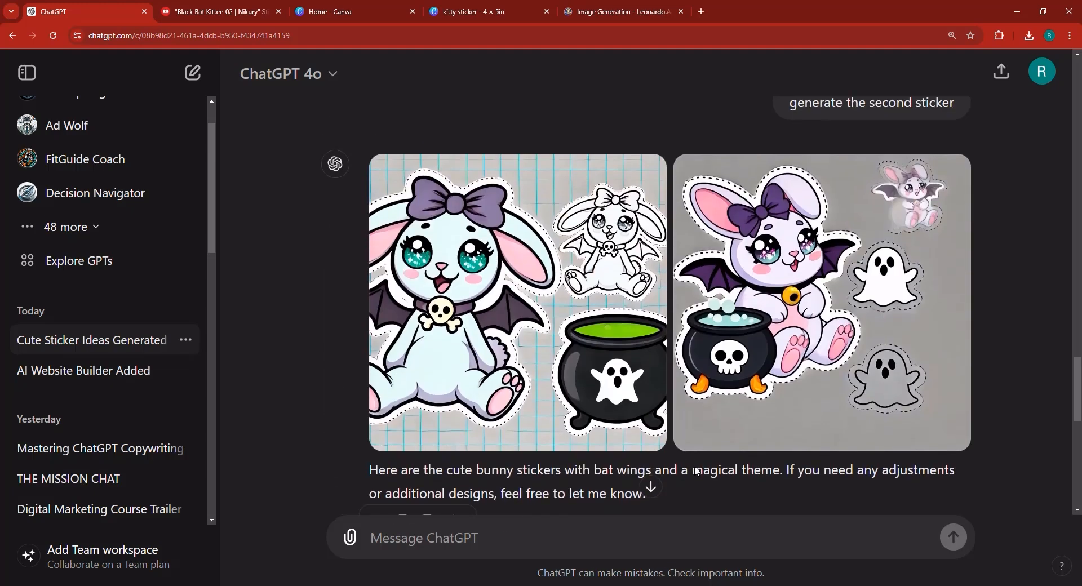
pyautogui.scroll(-7, 693, 472)
pyautogui.scroll(10, 710, 472)
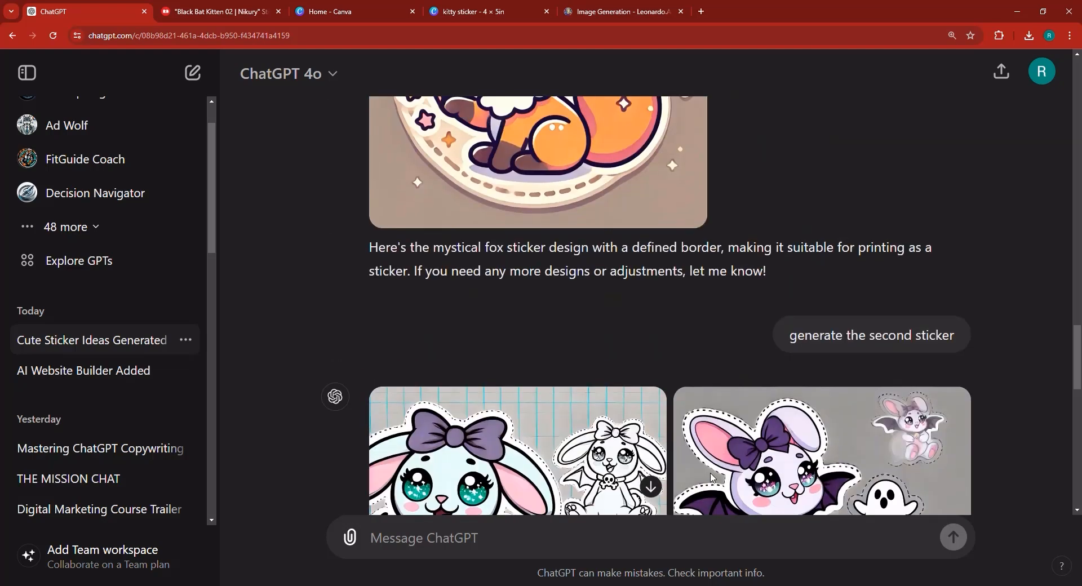
pyautogui.scroll(3, 732, 465)
pyautogui.scroll(12, 733, 465)
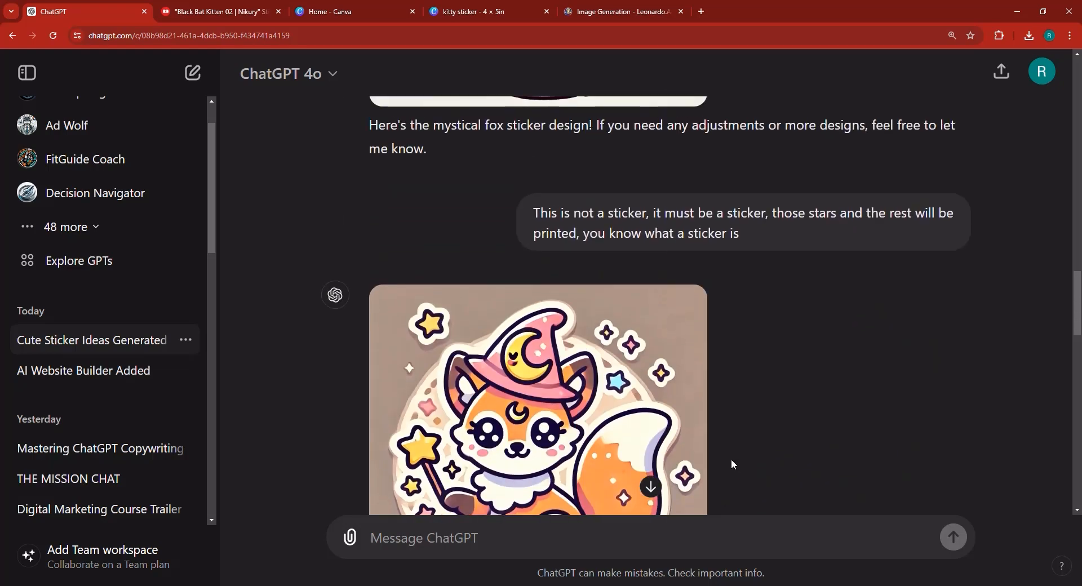
pyautogui.scroll(4, 733, 464)
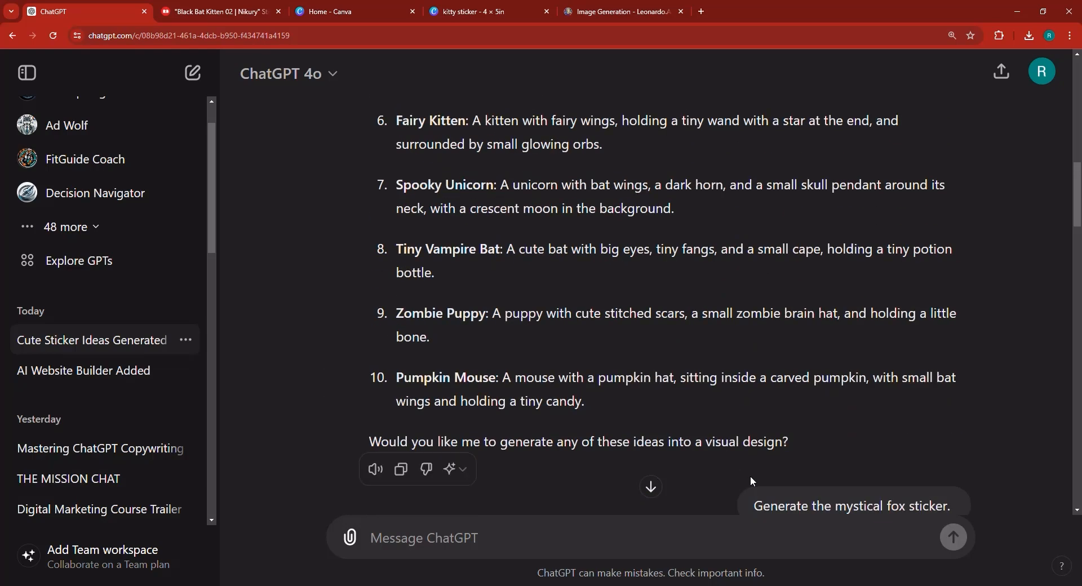
pyautogui.scroll(-15, 749, 476)
pyautogui.scroll(-3, 641, 515)
pyautogui.scroll(18, 576, 453)
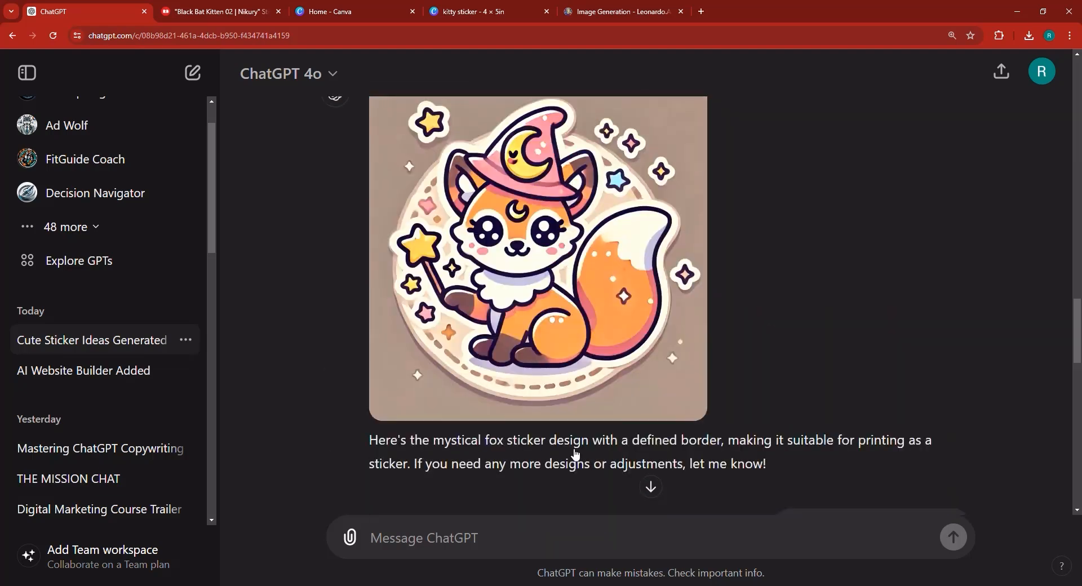
pyautogui.scroll(4, 576, 454)
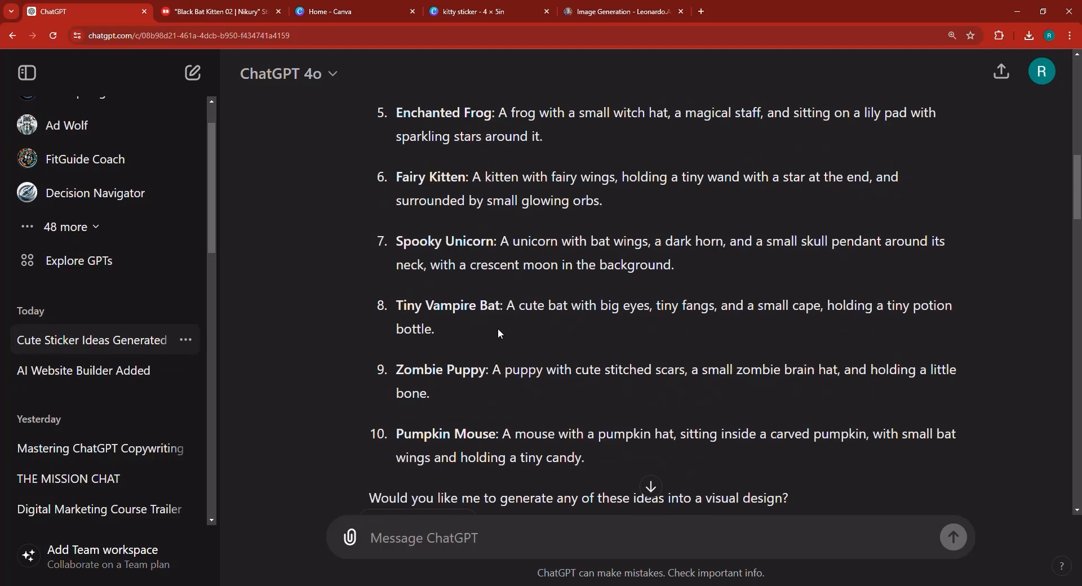
# - Ask ChatGPT to generate an awesome sticker of the Tiny Vampire Bat from the ideas list
pyautogui.moveTo(501, 305); pyautogui.dragTo(398, 305)
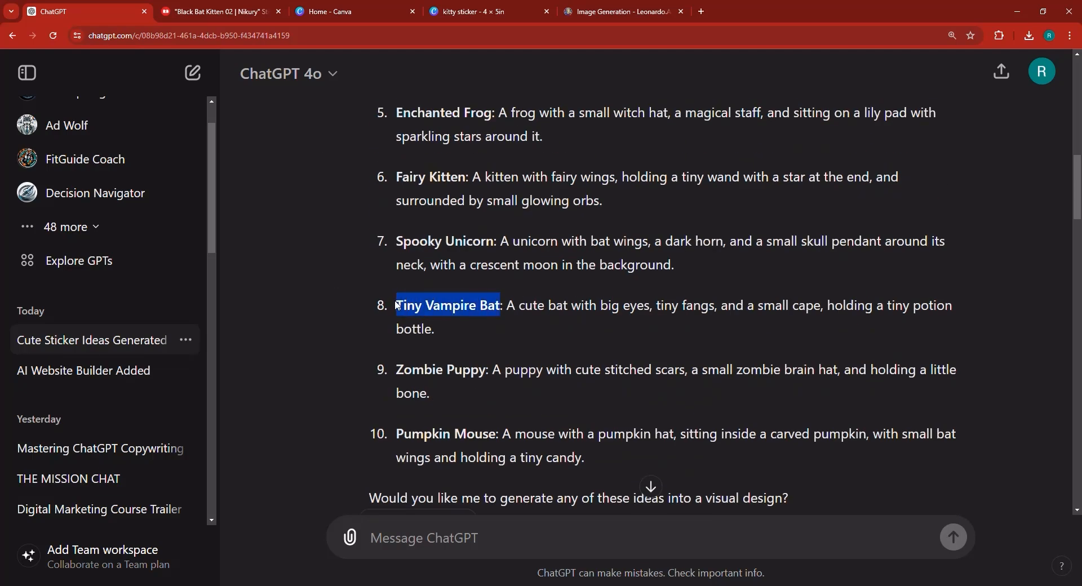
pyautogui.scroll(-6, 413, 278)
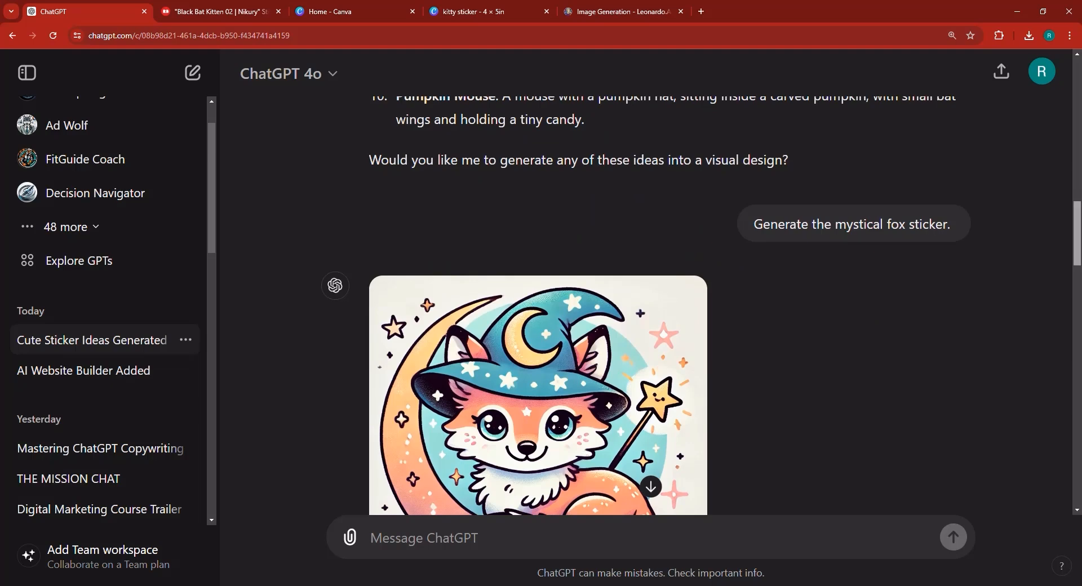
pyautogui.scroll(-10, 536, 535)
pyautogui.write('gene')
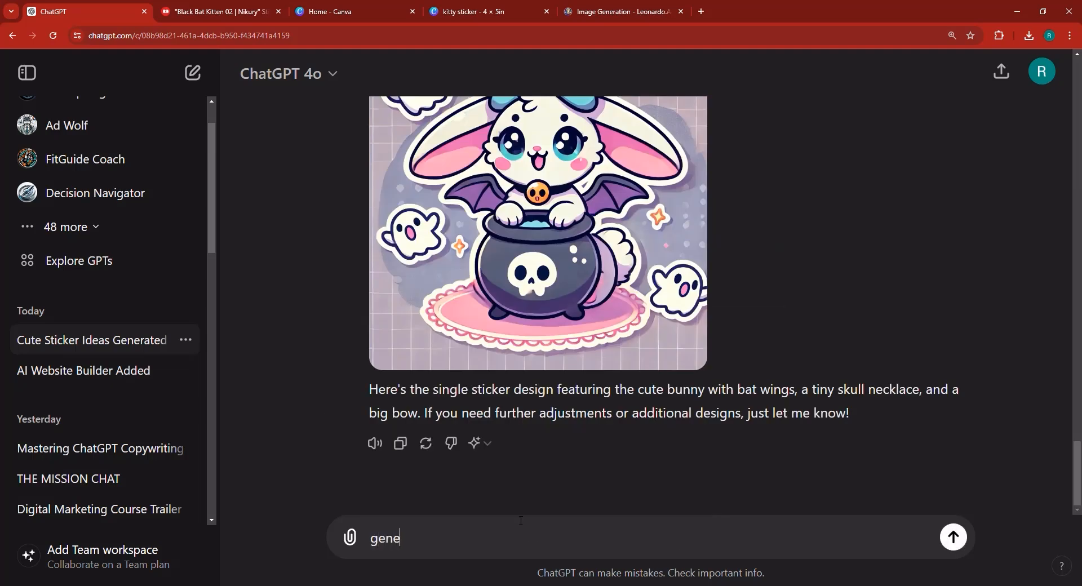
pyautogui.write('rate an awesome sticker of the Tiny Vampire Bat')
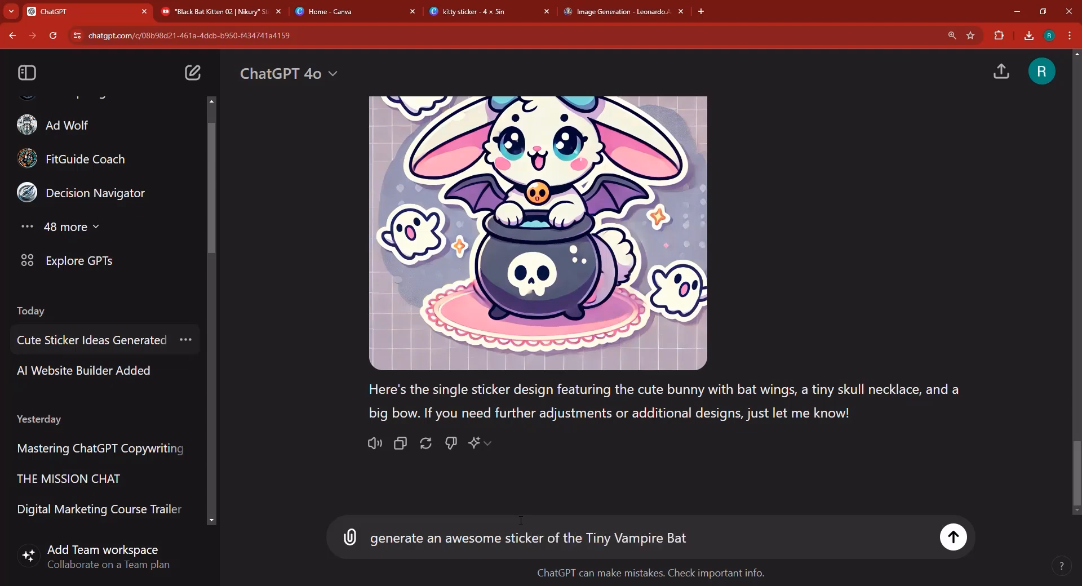
pyautogui.press('Return')
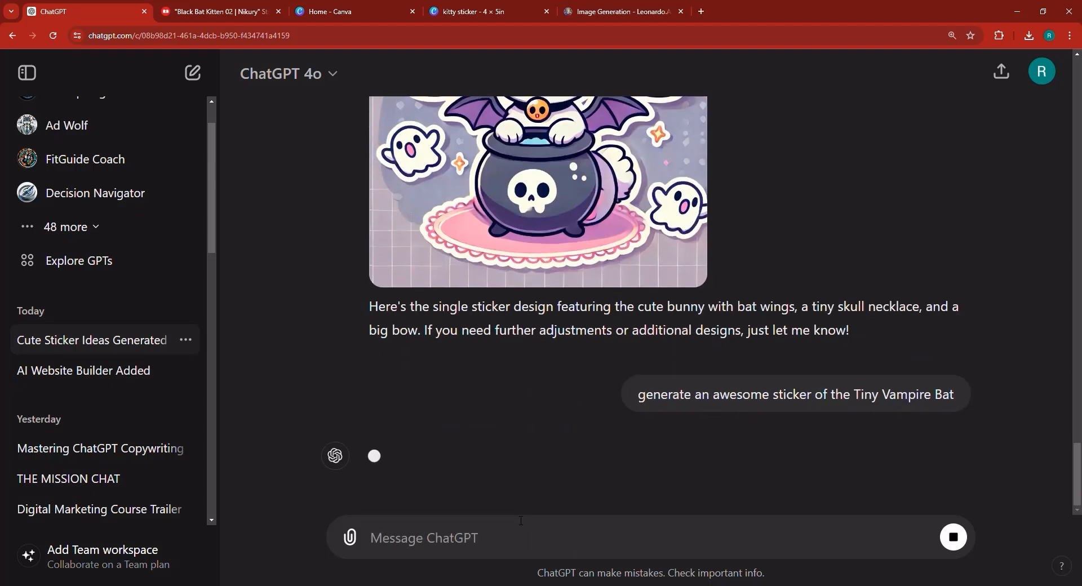
# - In Leonardo.ai, view the first fox sticker enlarged, close it, and download the second fox sticker image
pyautogui.click(597, 14)
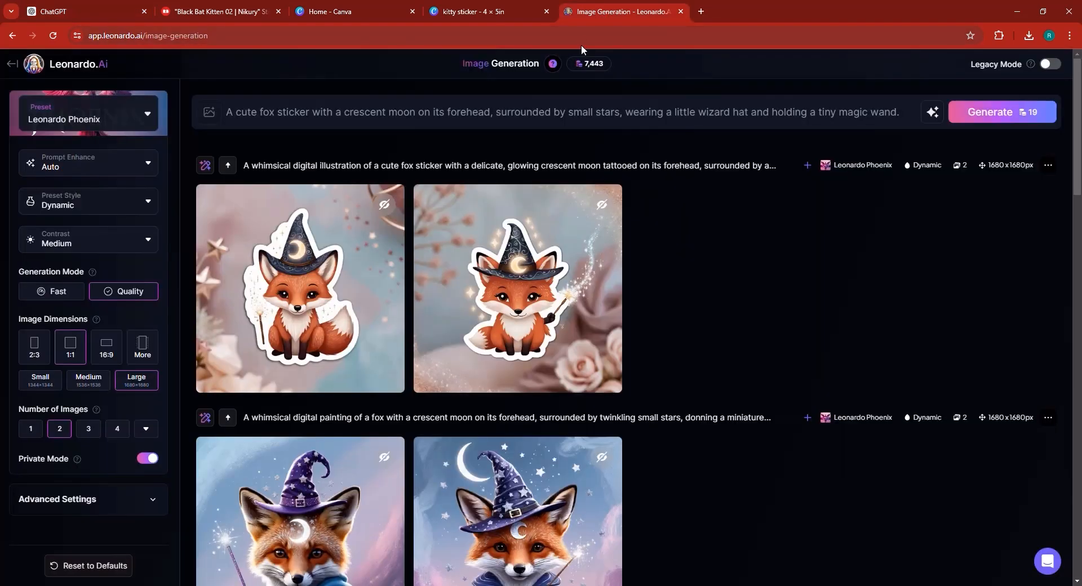
pyautogui.moveTo(311, 312)
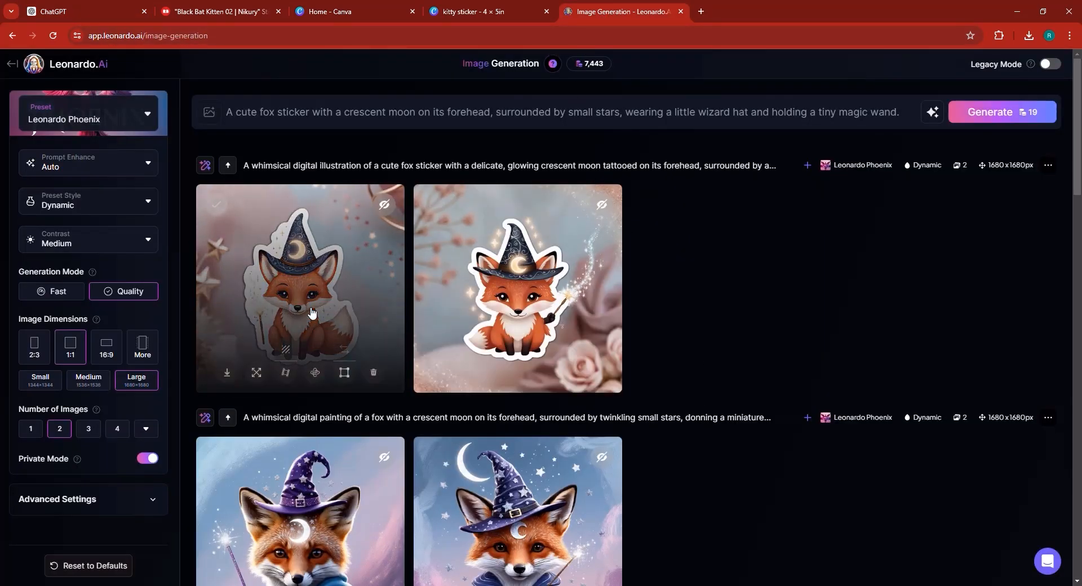
pyautogui.click(311, 313)
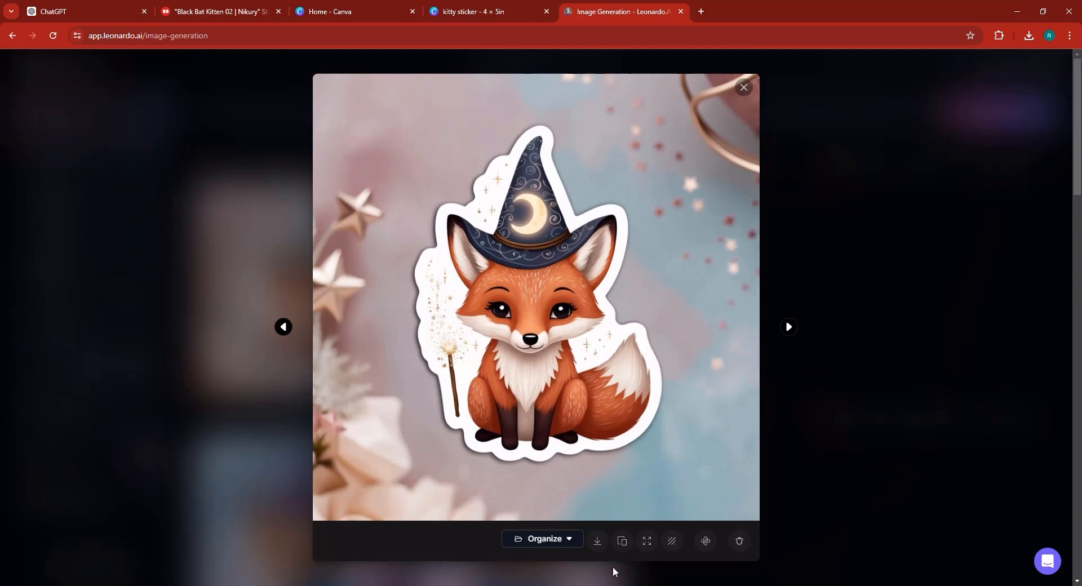
pyautogui.click(763, 341)
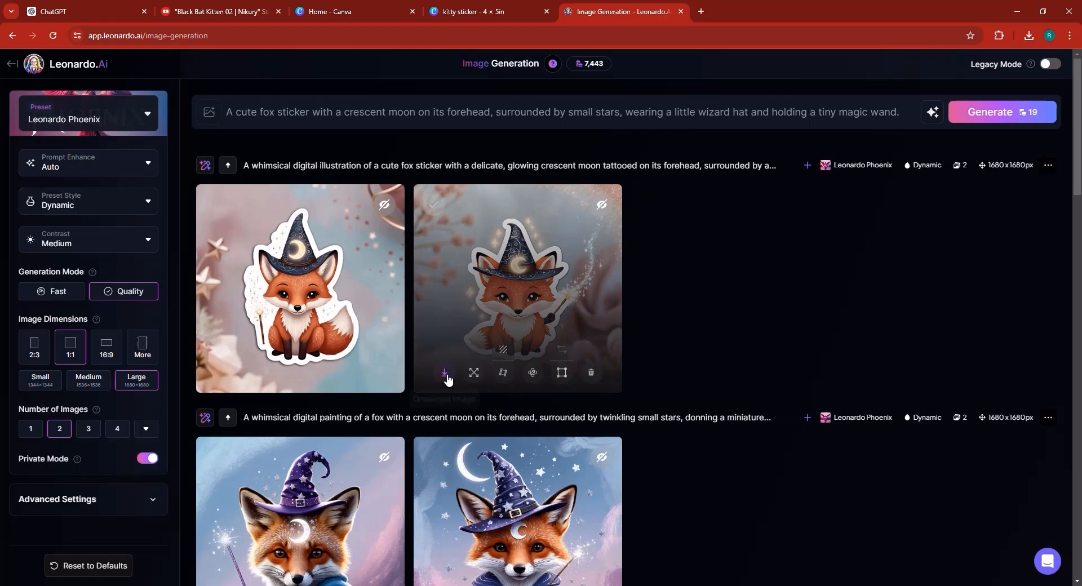
pyautogui.click(445, 373)
# - Open Canva's home page in a new browser tab
pyautogui.click(701, 12)
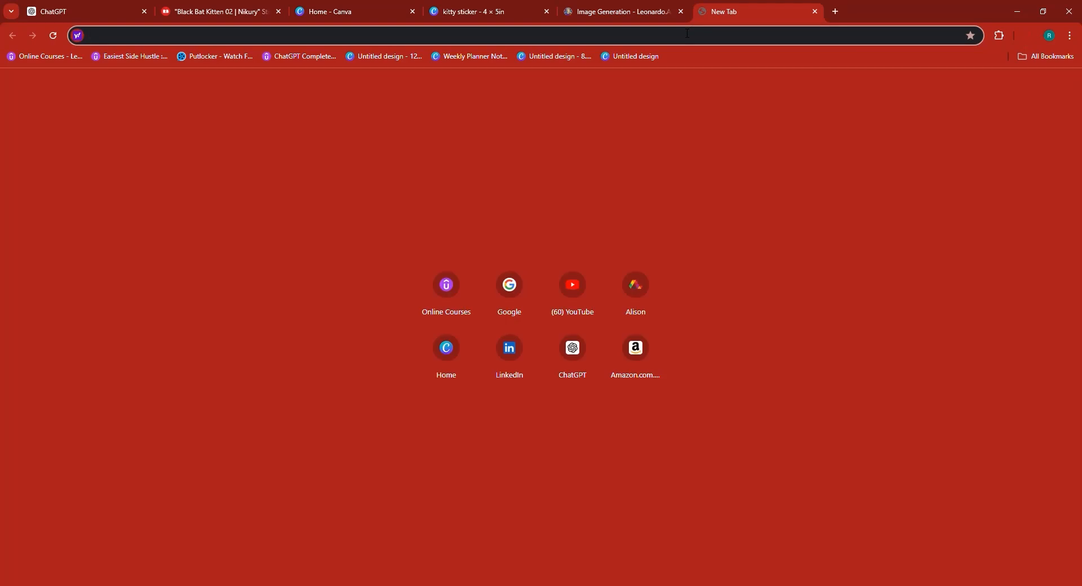
pyautogui.write('w')
pyautogui.press('BackSpace')
pyautogui.press('BackSpace')
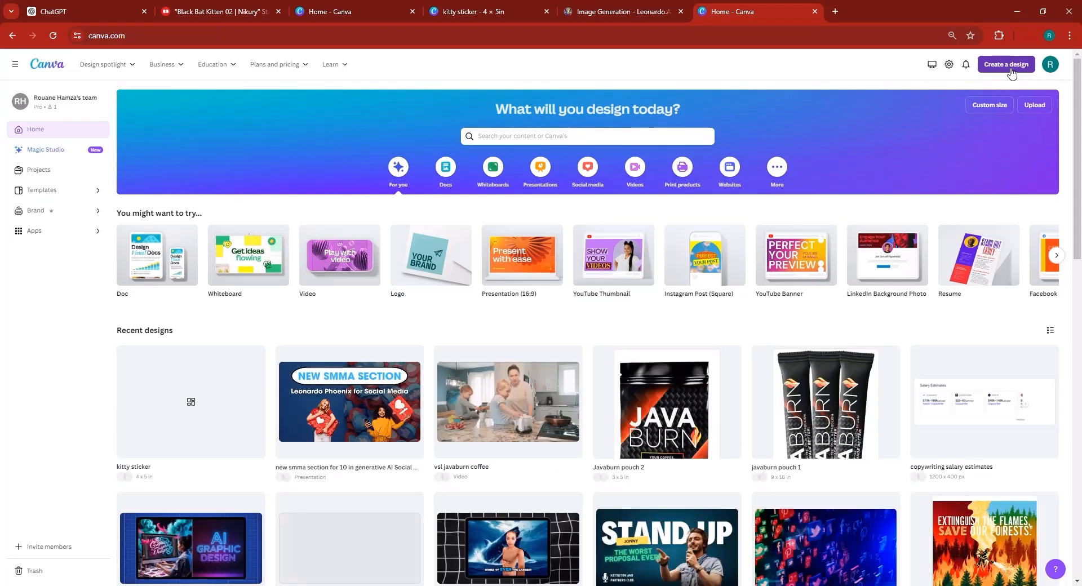
# - Create a new custom-size design of 1000 × 1000 px
pyautogui.click(1011, 67)
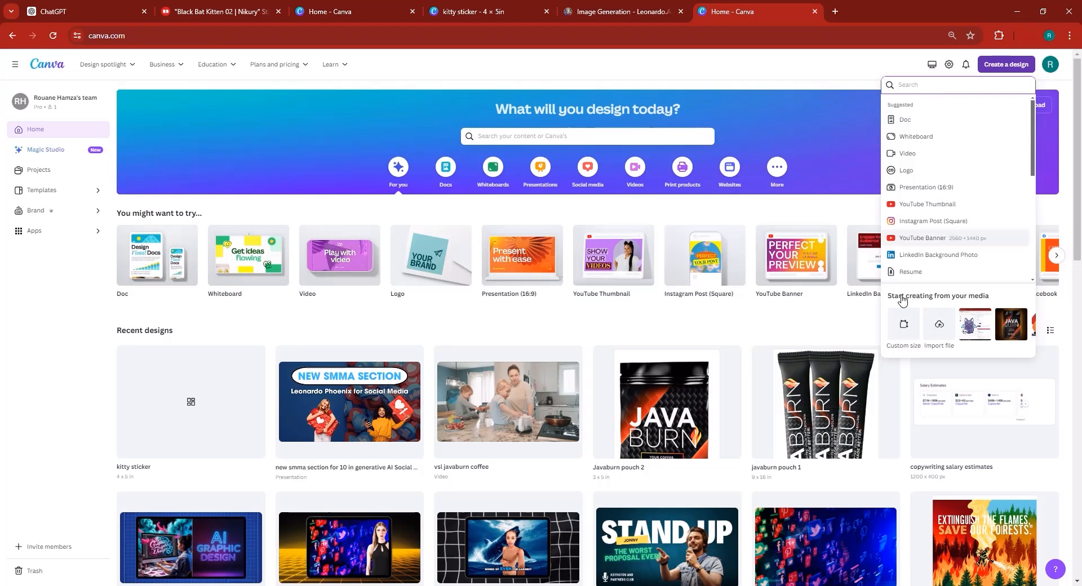
pyautogui.click(903, 323)
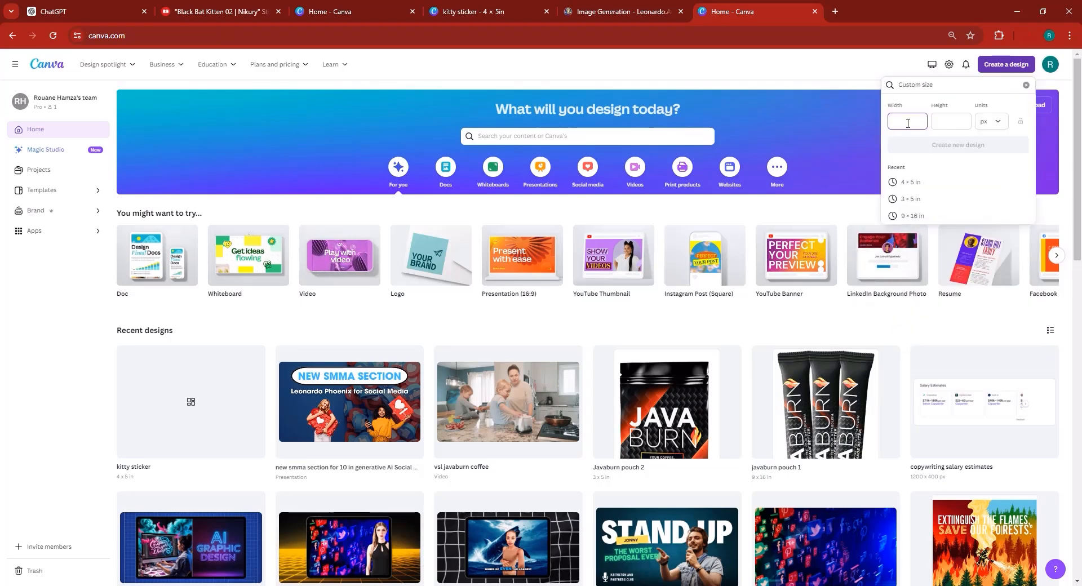
pyautogui.click(990, 121)
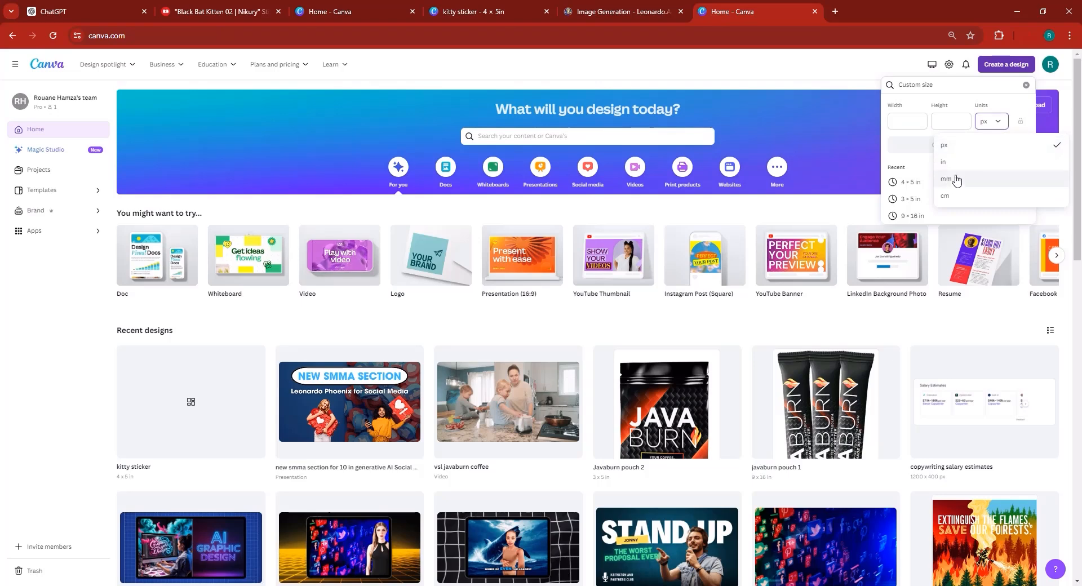
pyautogui.click(918, 122)
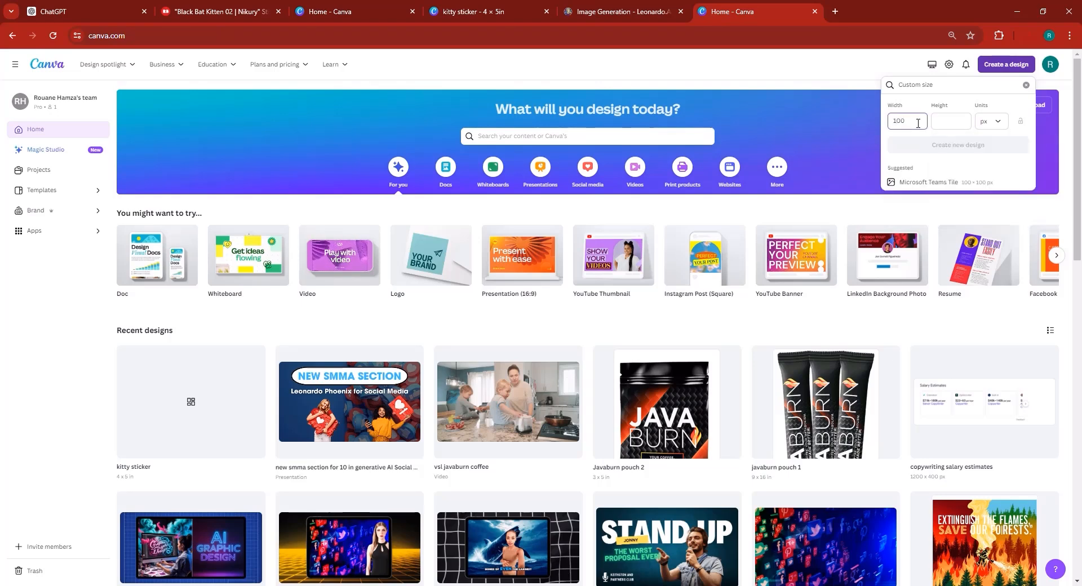
pyautogui.write('1000')
pyautogui.click(938, 121)
pyautogui.write('10')
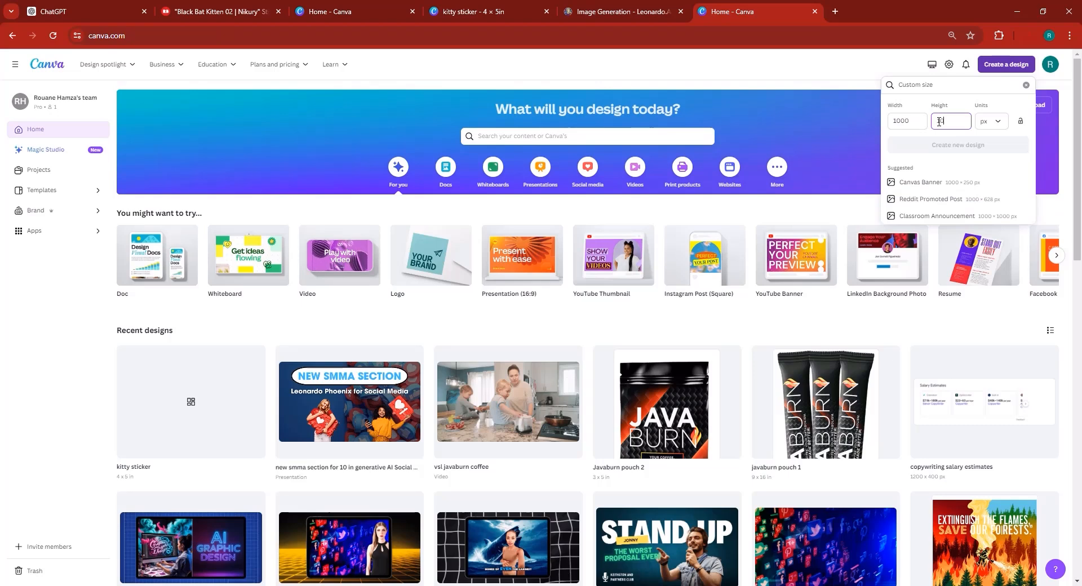
pyautogui.write('00')
pyautogui.click(937, 145)
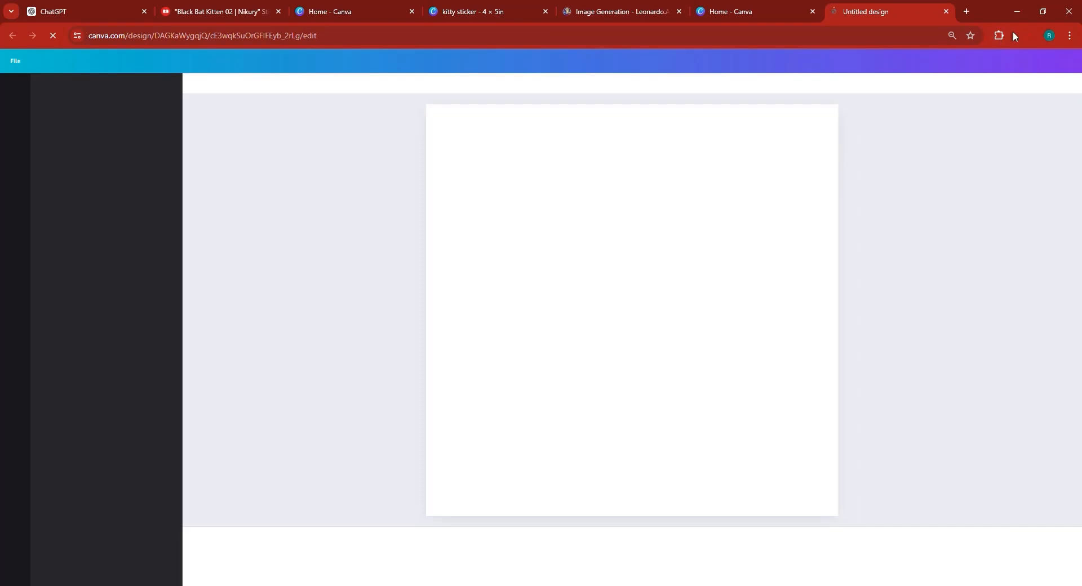
# - Upload the downloaded fox sticker image from the download history and place it on the page
pyautogui.click(1028, 36)
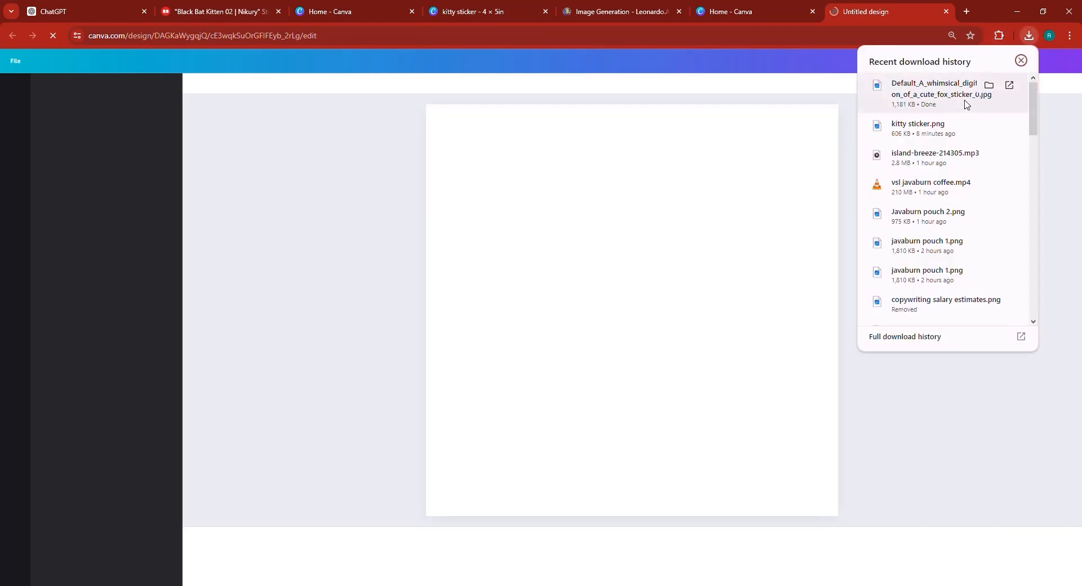
pyautogui.moveTo(943, 113); pyautogui.dragTo(698, 280)
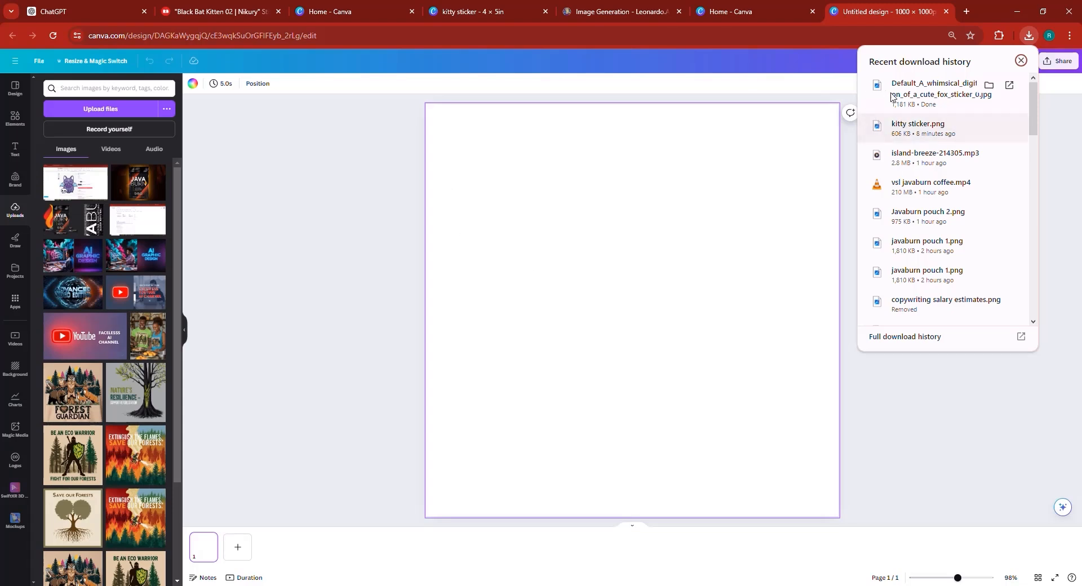
pyautogui.moveTo(917, 94); pyautogui.dragTo(96, 268)
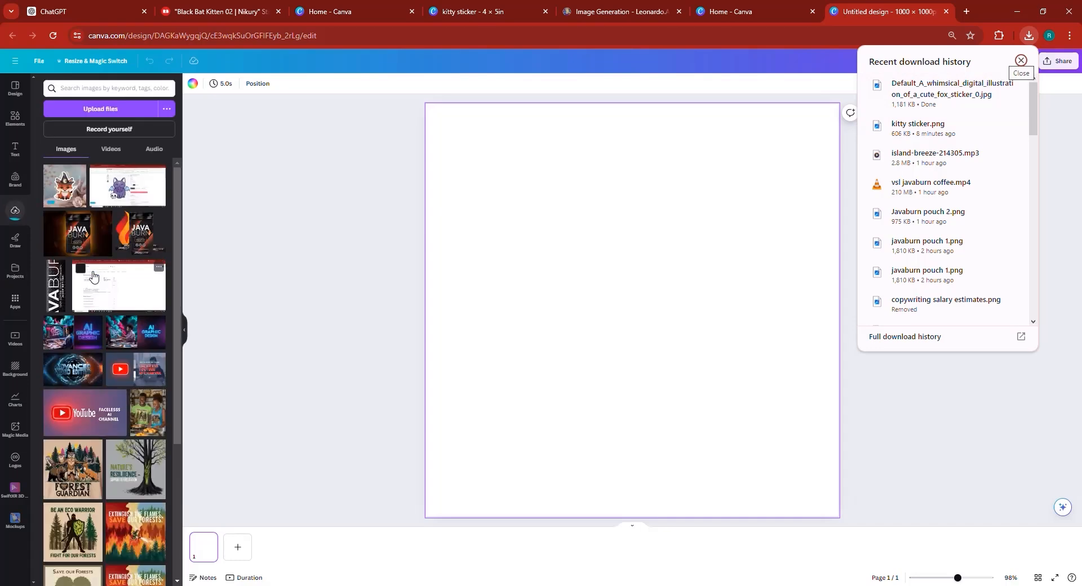
pyautogui.click(278, 242)
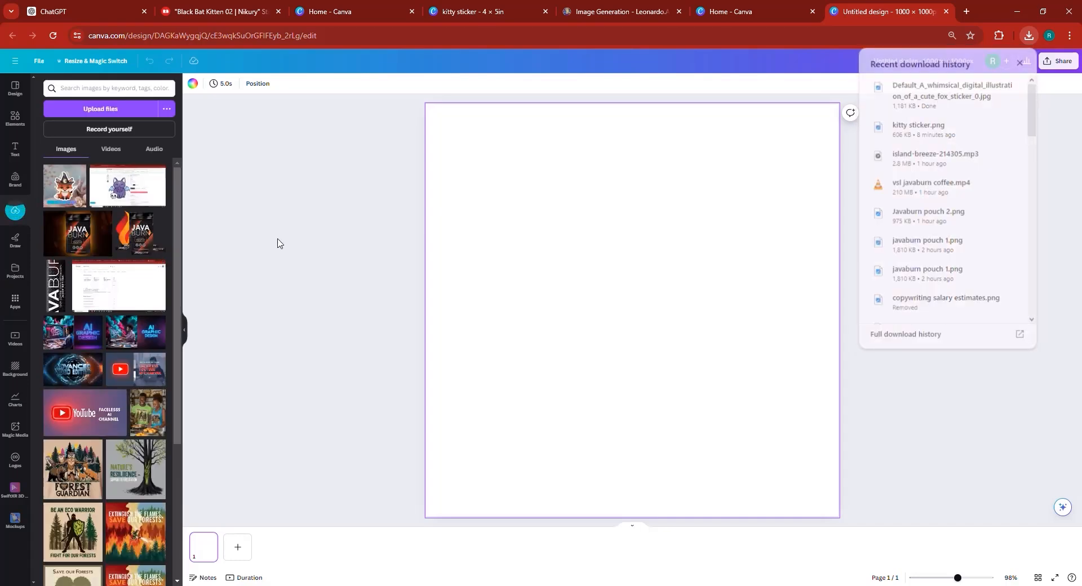
pyautogui.click(67, 193)
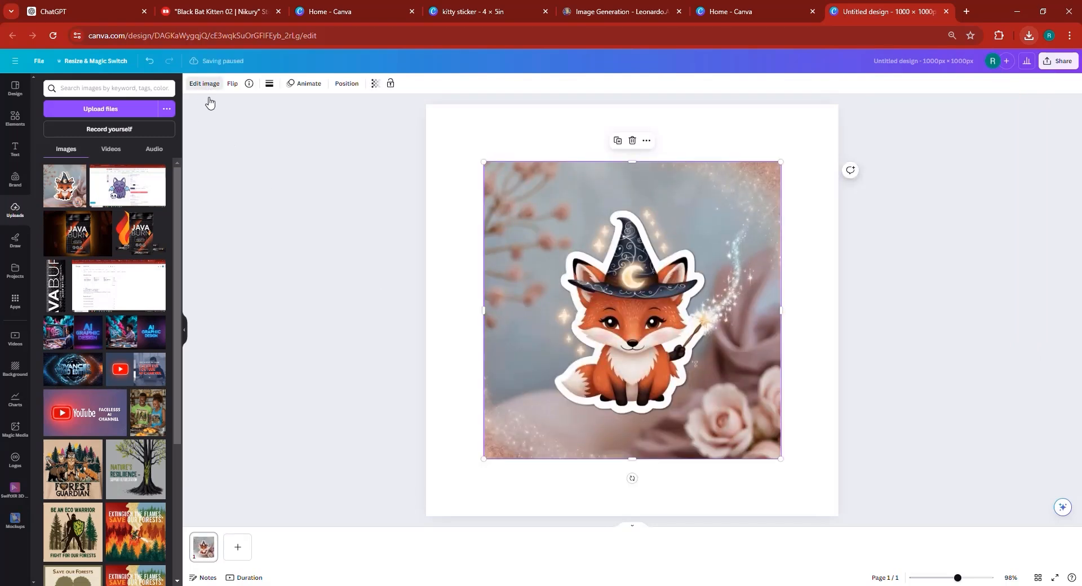
# - Remove the fox image's background with BG Remover and enlarge the fox to nearly fill the page
pyautogui.click(208, 99)
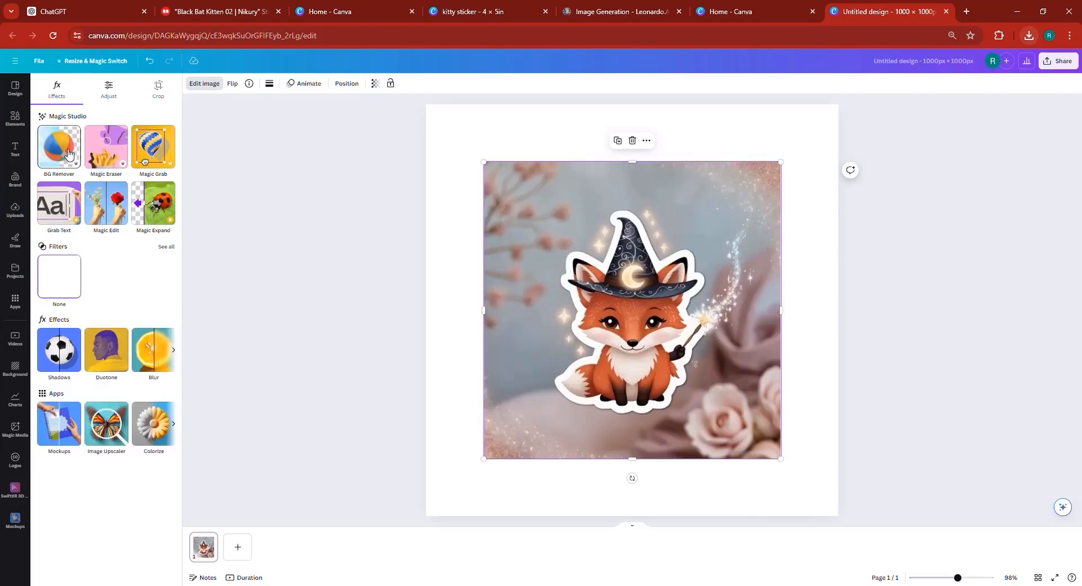
pyautogui.click(68, 155)
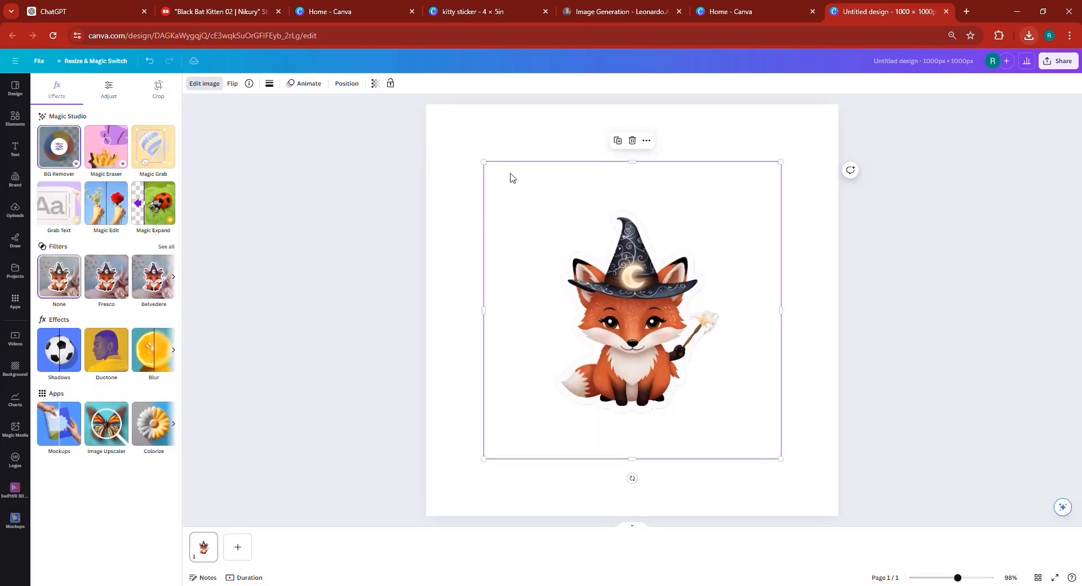
pyautogui.moveTo(483, 162); pyautogui.dragTo(334, 81)
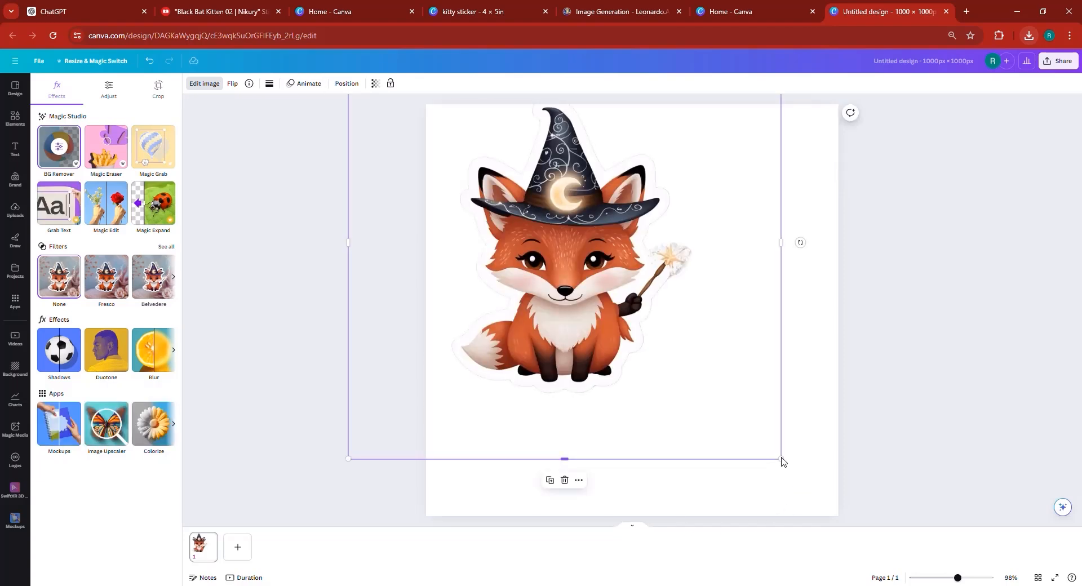
pyautogui.moveTo(808, 473); pyautogui.dragTo(964, 579)
pyautogui.moveTo(643, 430); pyautogui.dragTo(636, 425)
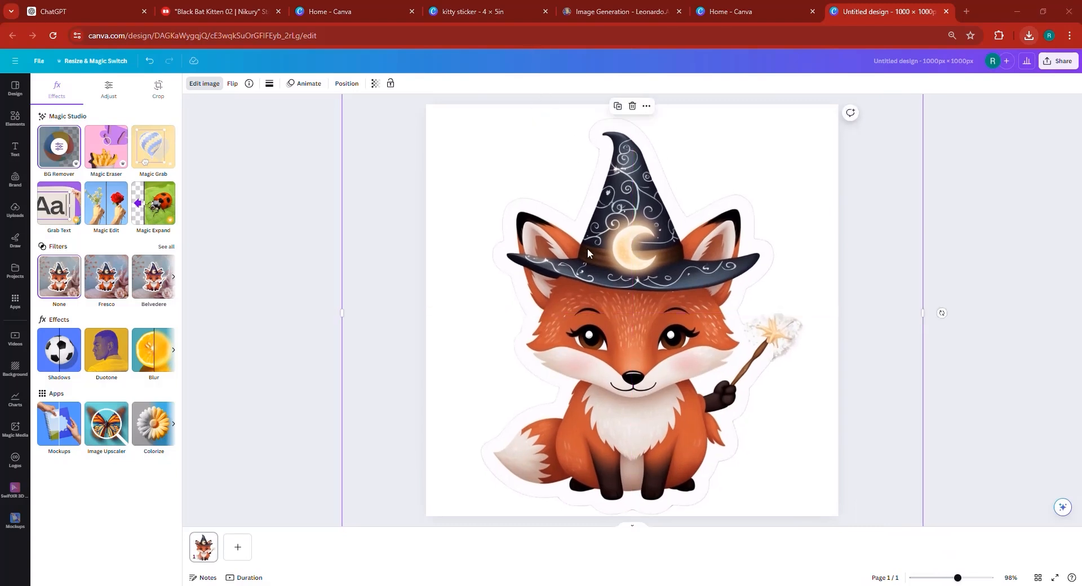
# - Auto-adjust the fox image's colors, then set Blacks to 28, Sharpness to 22 and Clarity to 23
pyautogui.click(112, 97)
pyautogui.click(97, 120)
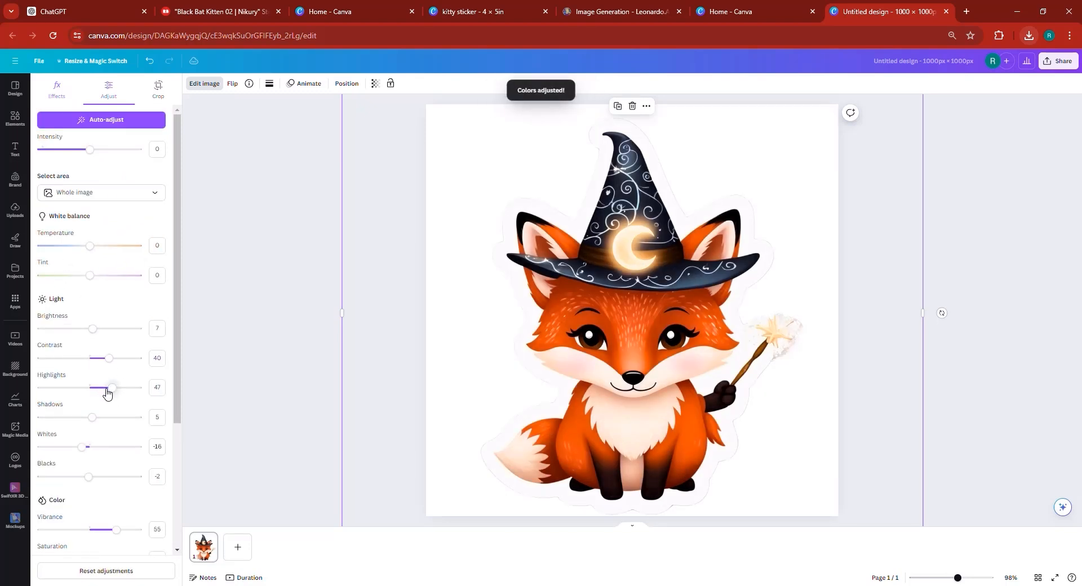
pyautogui.scroll(-2, 108, 393)
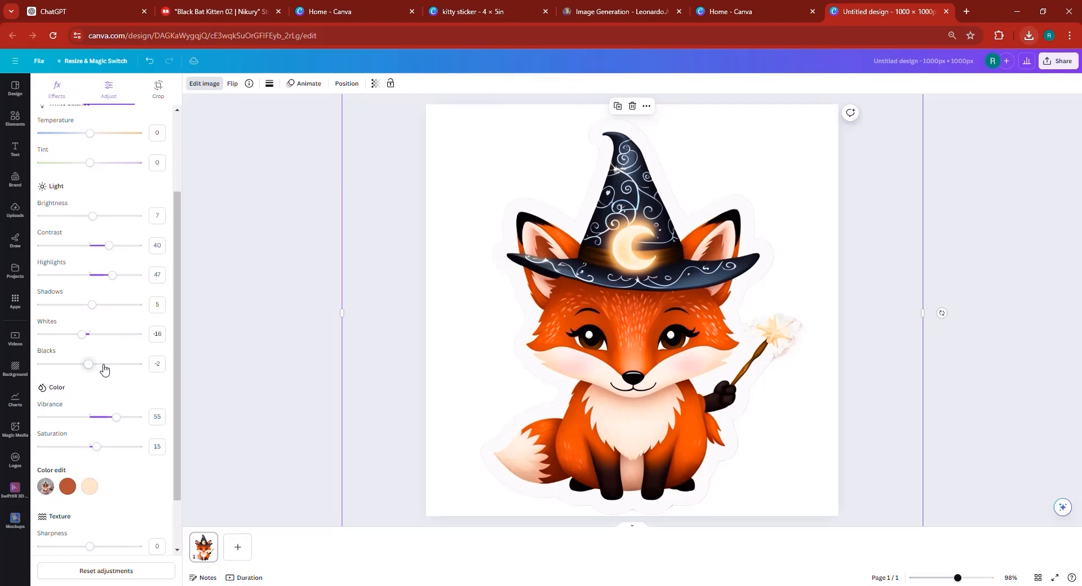
pyautogui.click(103, 365)
pyautogui.scroll(-1, 101, 394)
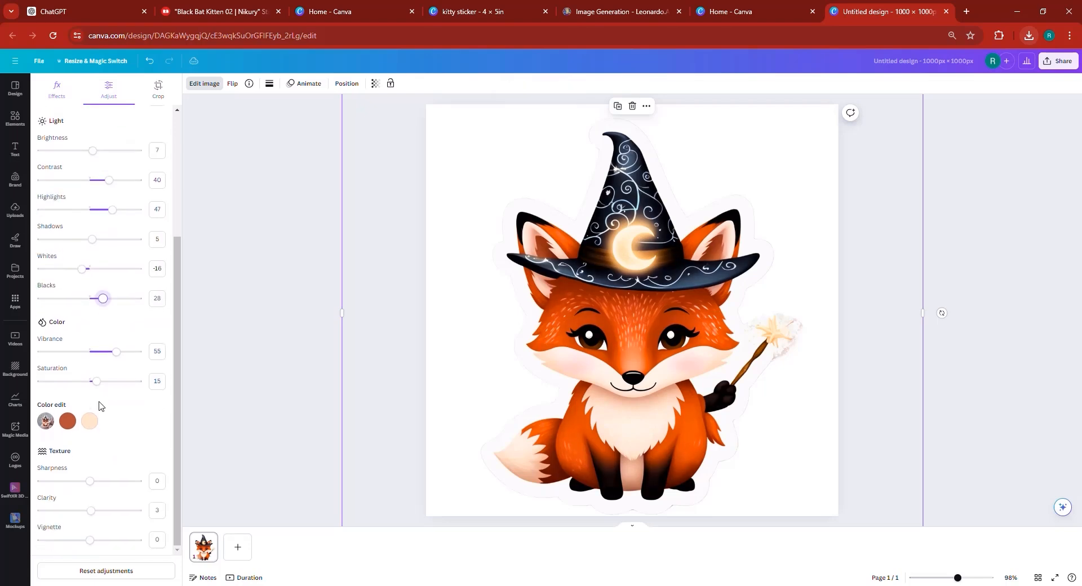
pyautogui.click(101, 485)
pyautogui.click(98, 513)
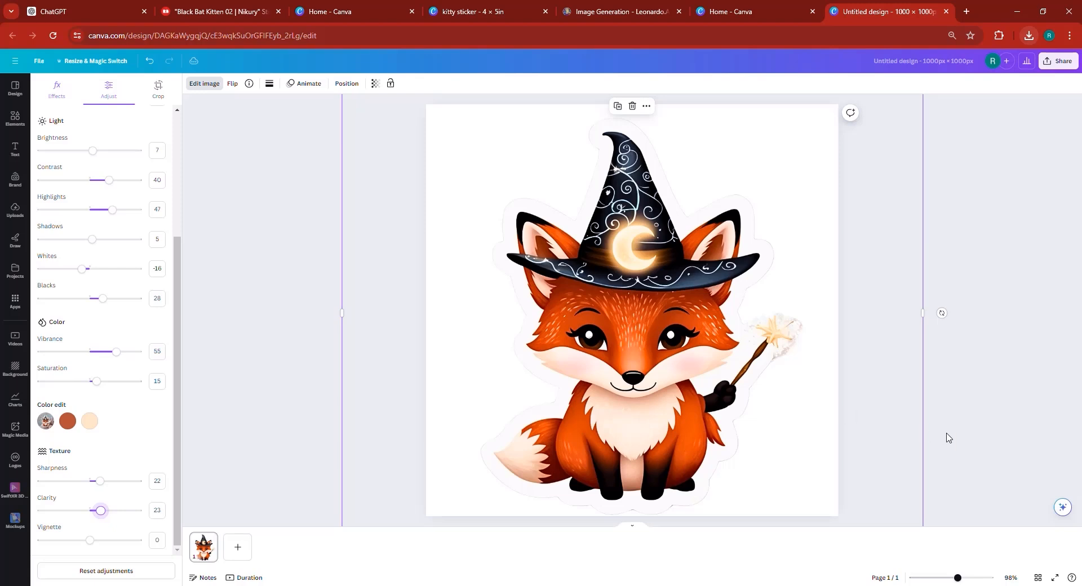
pyautogui.click(975, 440)
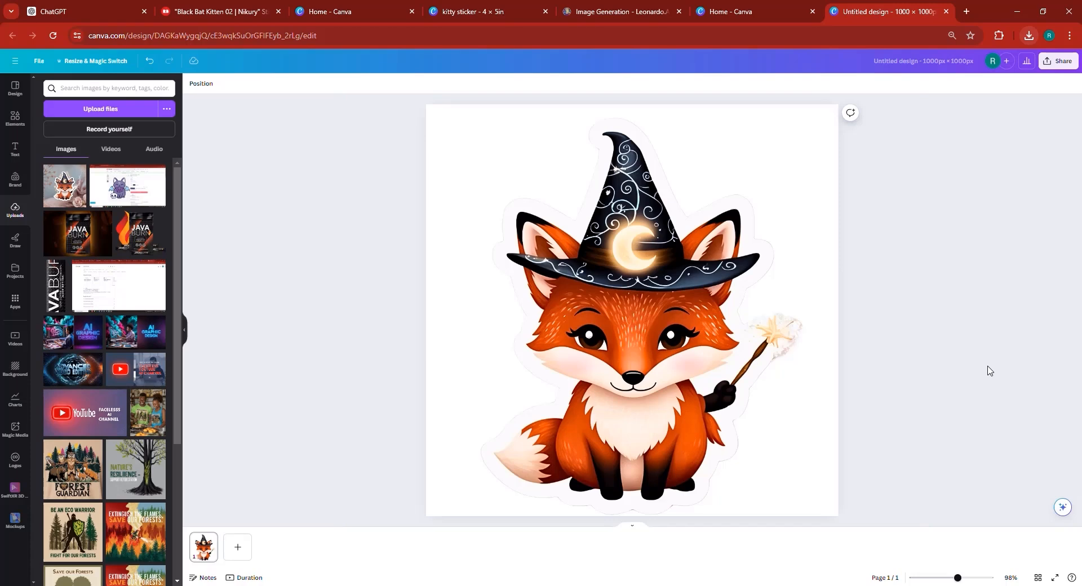
# - Search the Elements library for mug photos
pyautogui.click(15, 120)
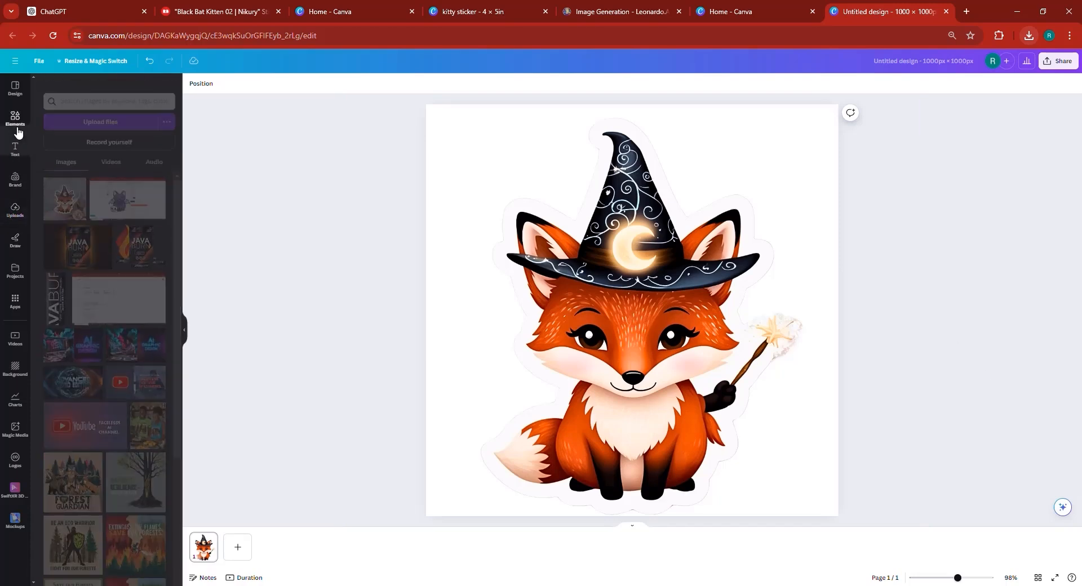
pyautogui.click(104, 89)
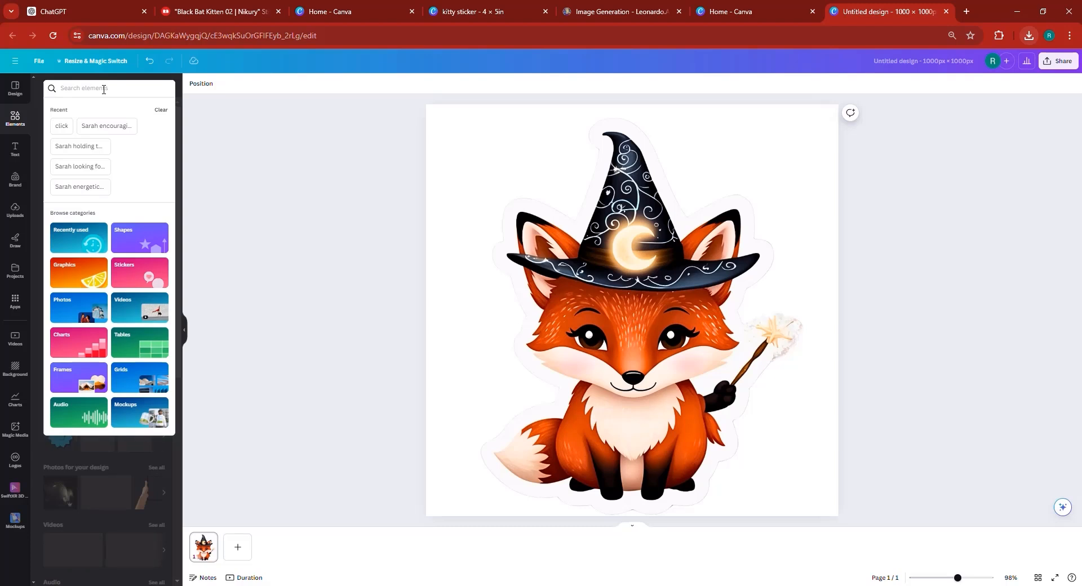
pyautogui.write('mug')
pyautogui.press('Return')
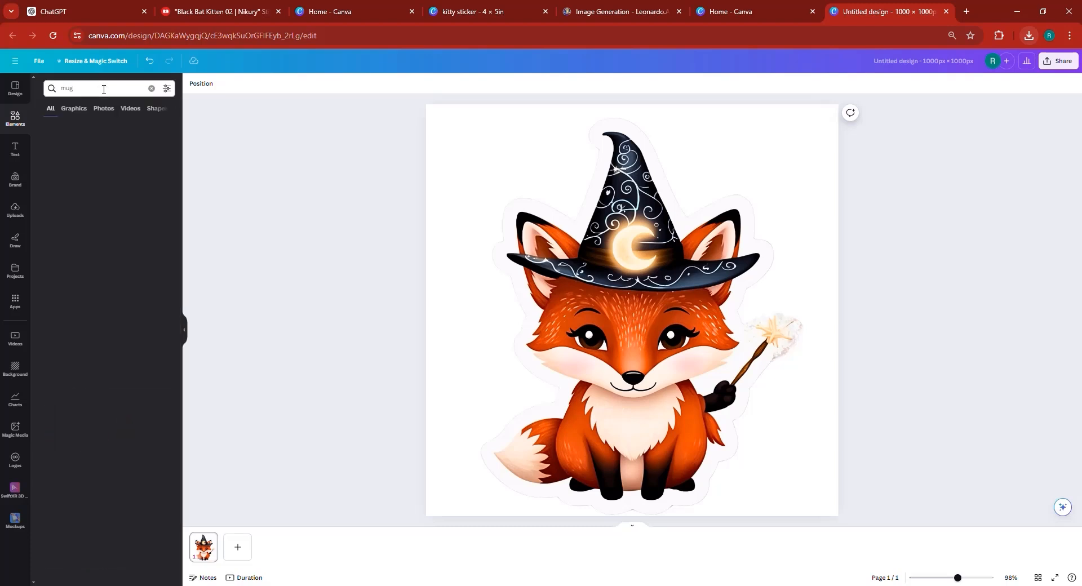
pyautogui.click(104, 109)
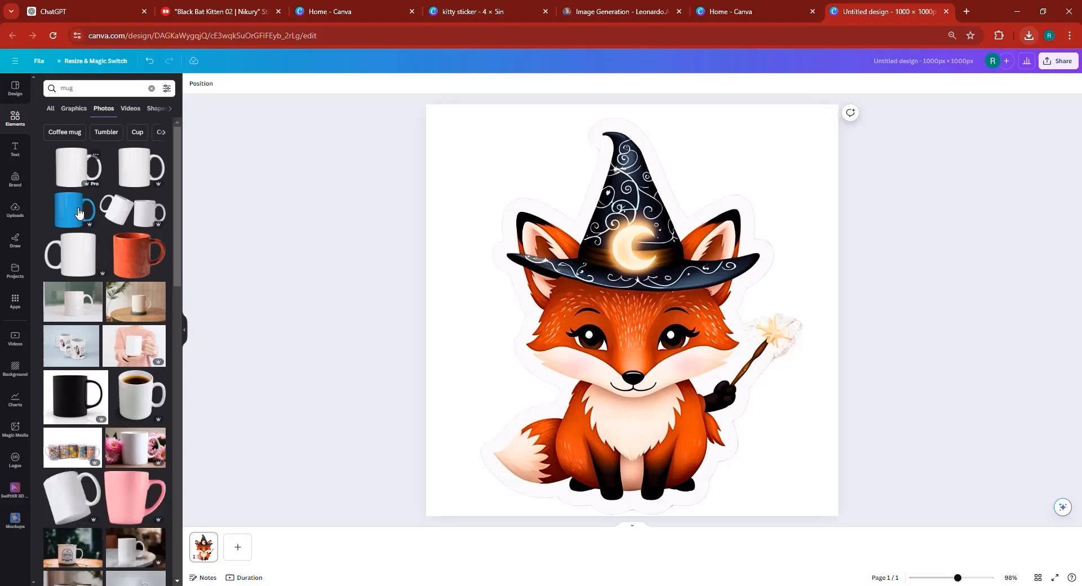
# - Add the orange mug photo to the page and enlarge it to fill the whole page
pyautogui.click(139, 262)
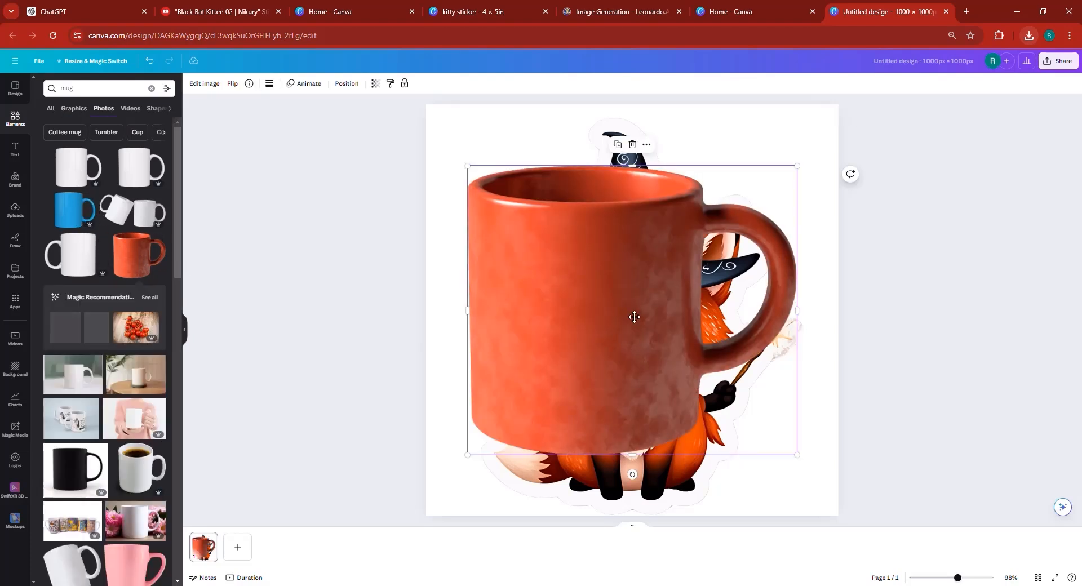
pyautogui.moveTo(632, 316); pyautogui.dragTo(643, 292)
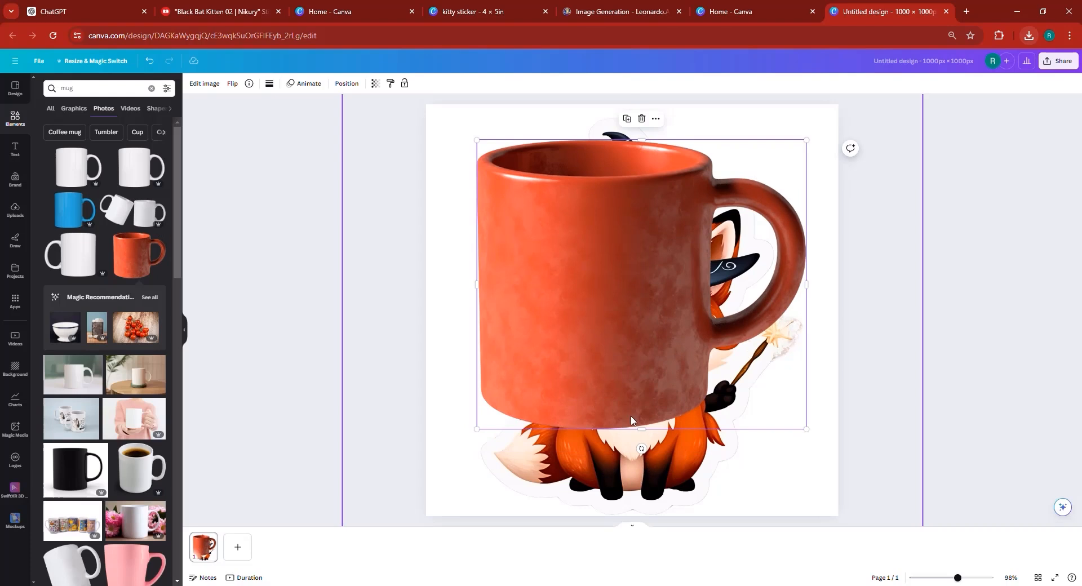
pyautogui.moveTo(806, 429); pyautogui.dragTo(908, 514)
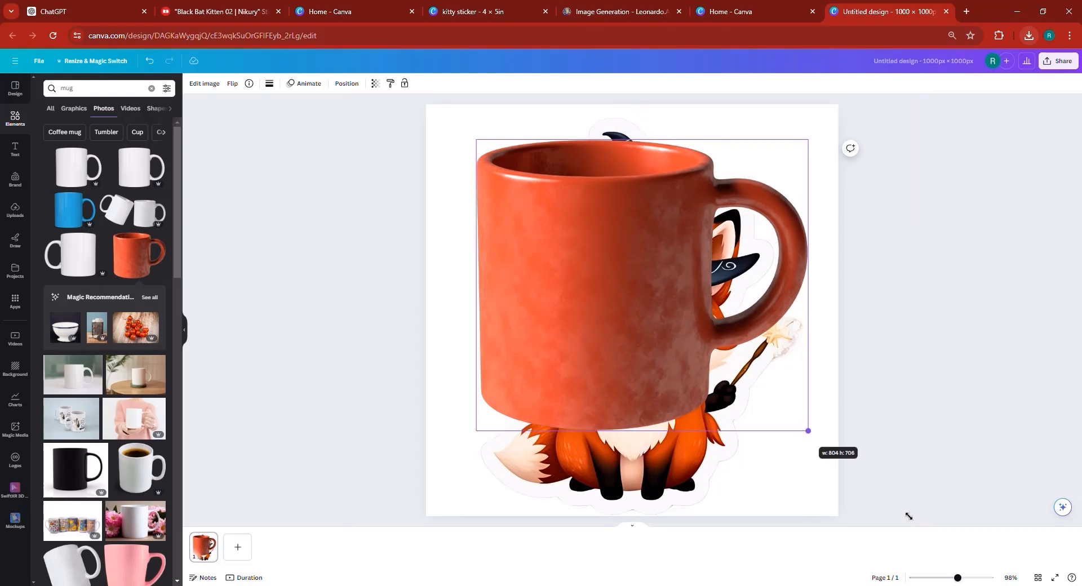
pyautogui.moveTo(763, 474); pyautogui.dragTo(674, 422)
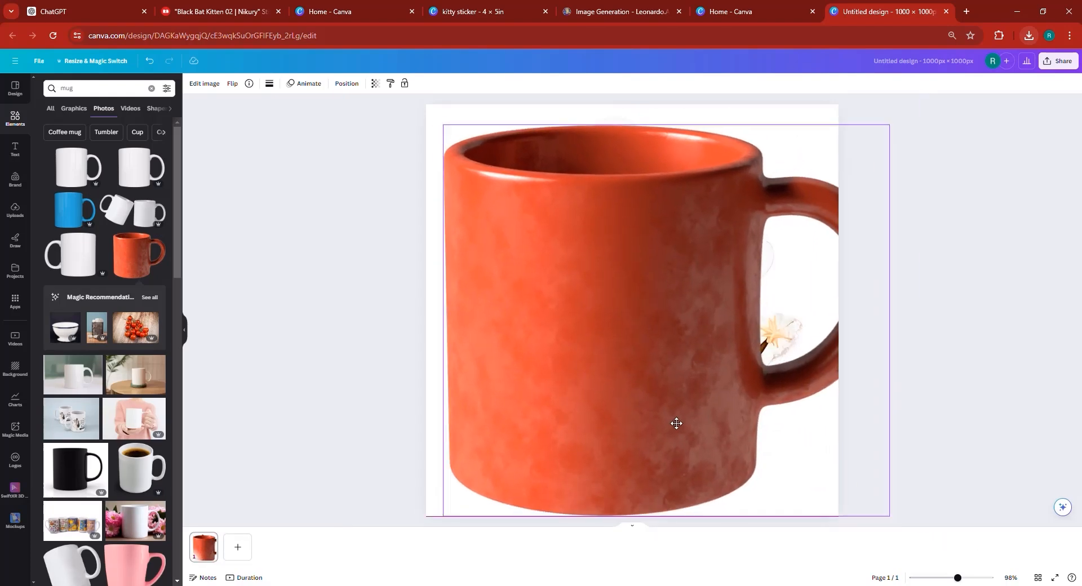
# - Send the mug photo backward so it sits behind the fox sticker
pyautogui.click(346, 83)
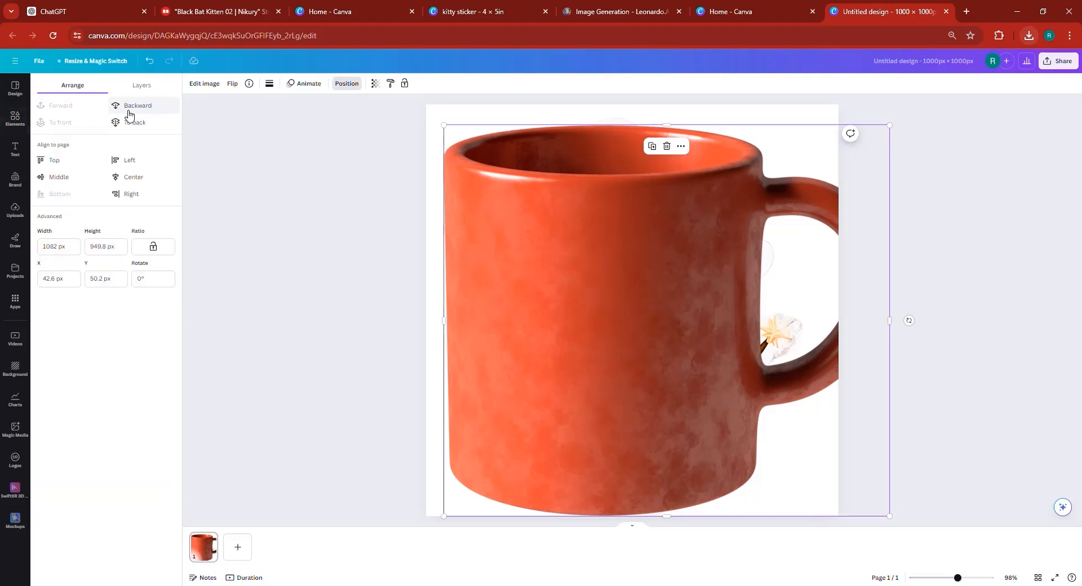
pyautogui.click(138, 106)
pyautogui.moveTo(670, 323)
pyautogui.mouseDown()
pyautogui.moveTo(645, 309)
pyautogui.moveTo(673, 315)
pyautogui.mouseUp()
# - Shrink the fox sticker to about 823 px on the mug's front, then preview the mockup full screen
pyautogui.click(631, 335)
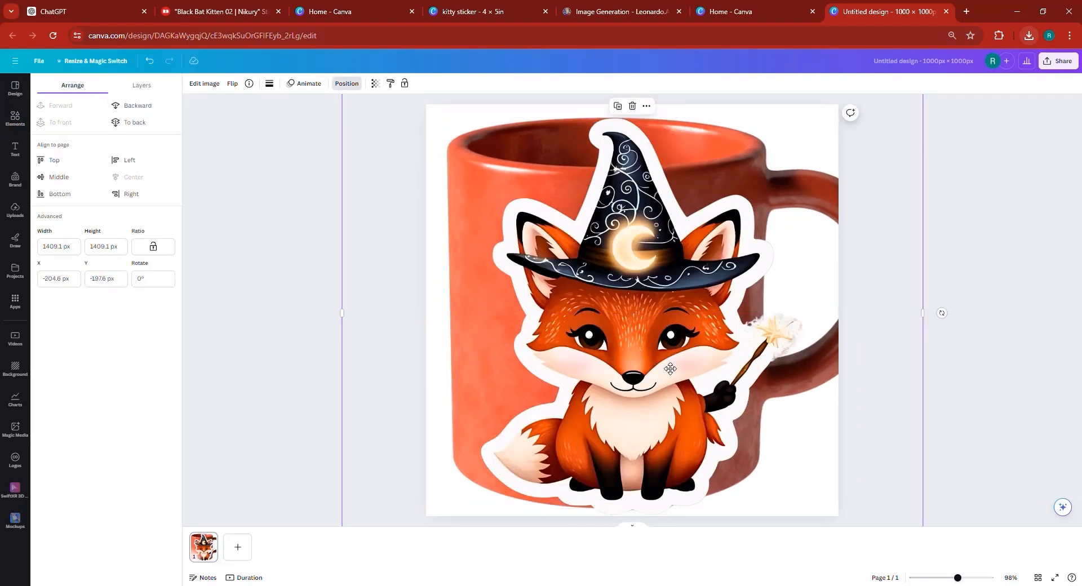
pyautogui.moveTo(670, 368); pyautogui.dragTo(644, 344)
pyautogui.moveTo(957, 577); pyautogui.dragTo(941, 577)
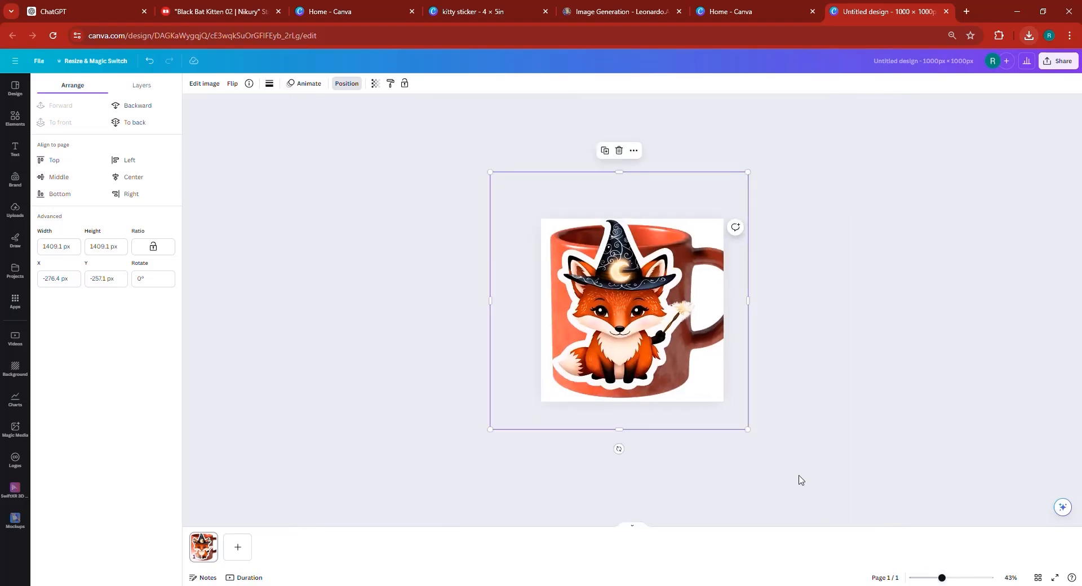
pyautogui.moveTo(748, 429); pyautogui.dragTo(641, 322)
pyautogui.moveTo(555, 276); pyautogui.dragTo(611, 339)
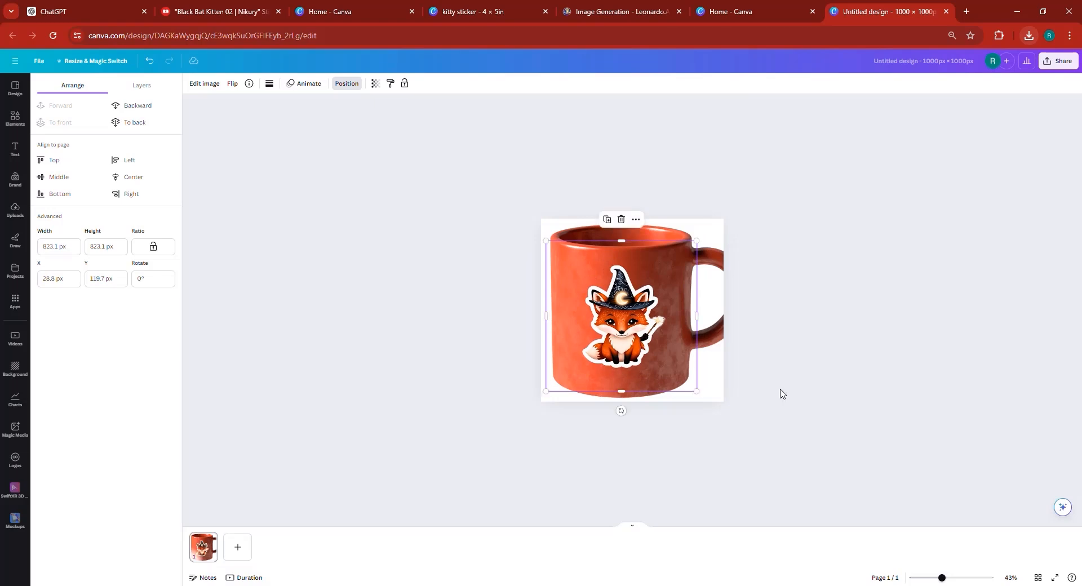
pyautogui.click(1052, 579)
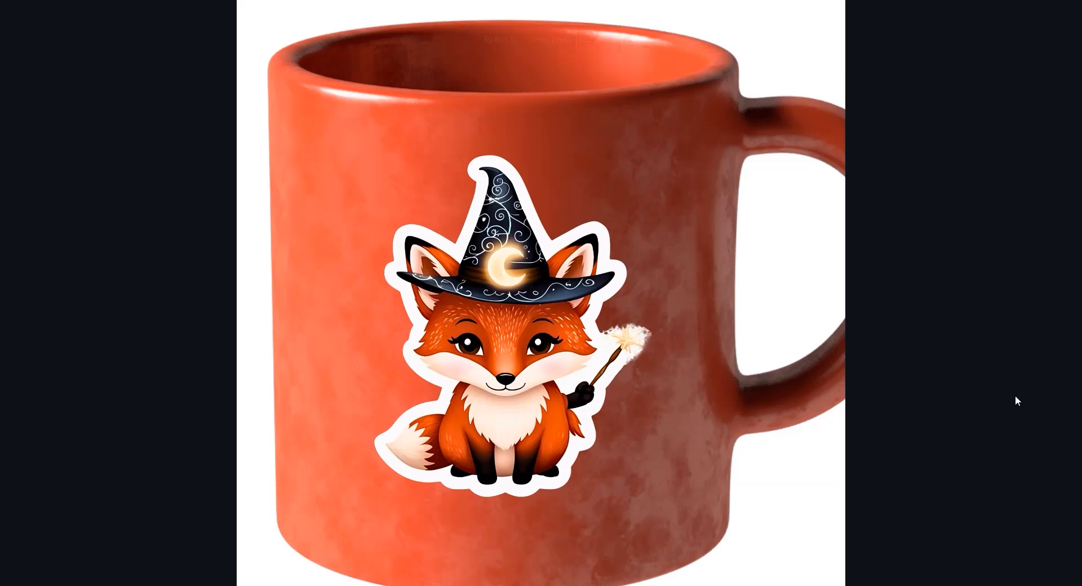
pyautogui.press('Escape')
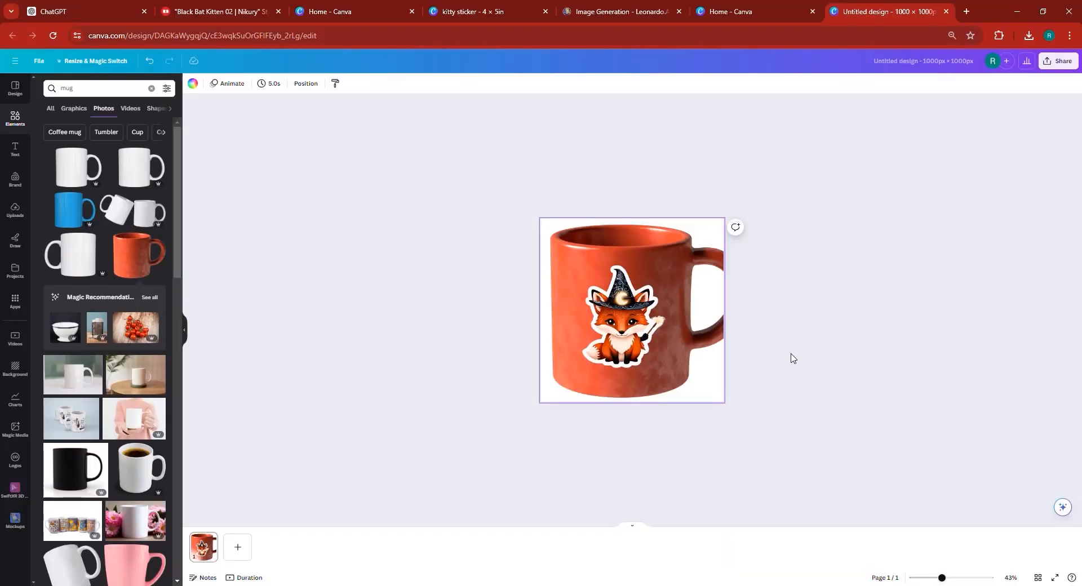
# - Delete the mug photo from the page
pyautogui.click(634, 320)
pyautogui.press('Delete')
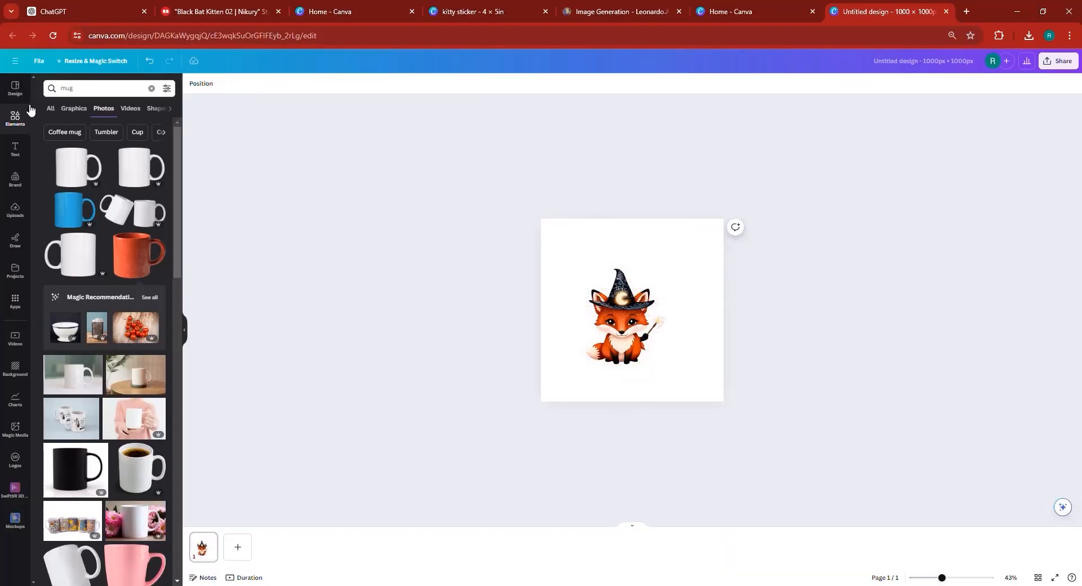
# - Search the Elements photos for computer, then refine the search to computer back
pyautogui.doubleClick(104, 93)
pyautogui.press('BackSpace')
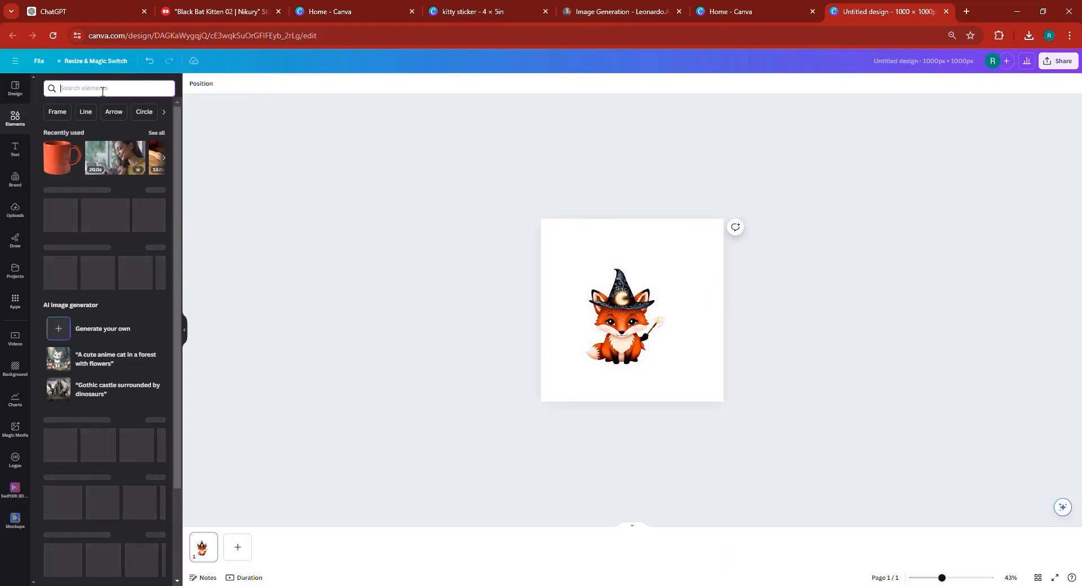
pyautogui.write('computer')
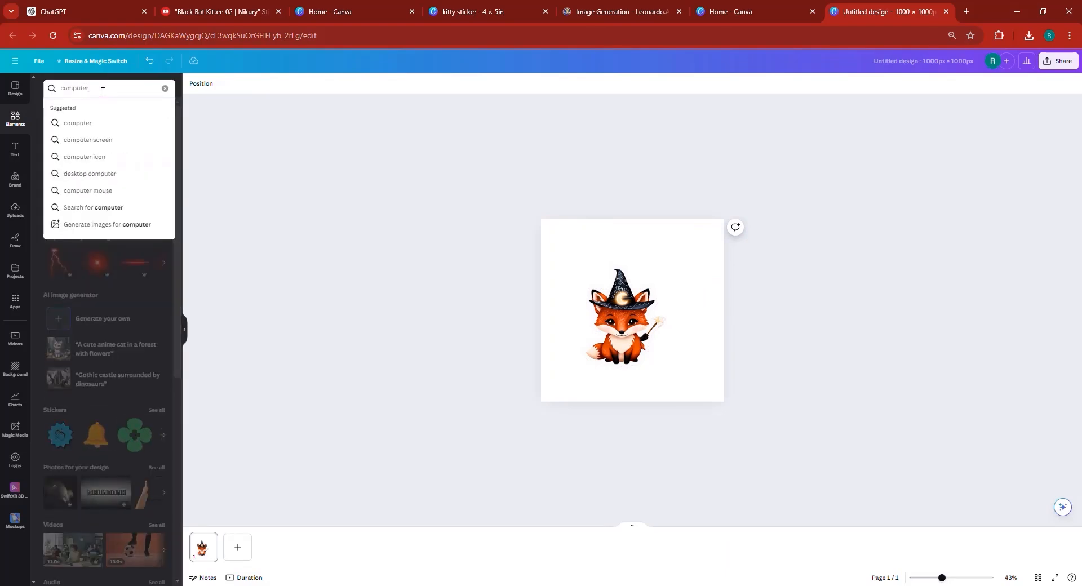
pyautogui.press('Return')
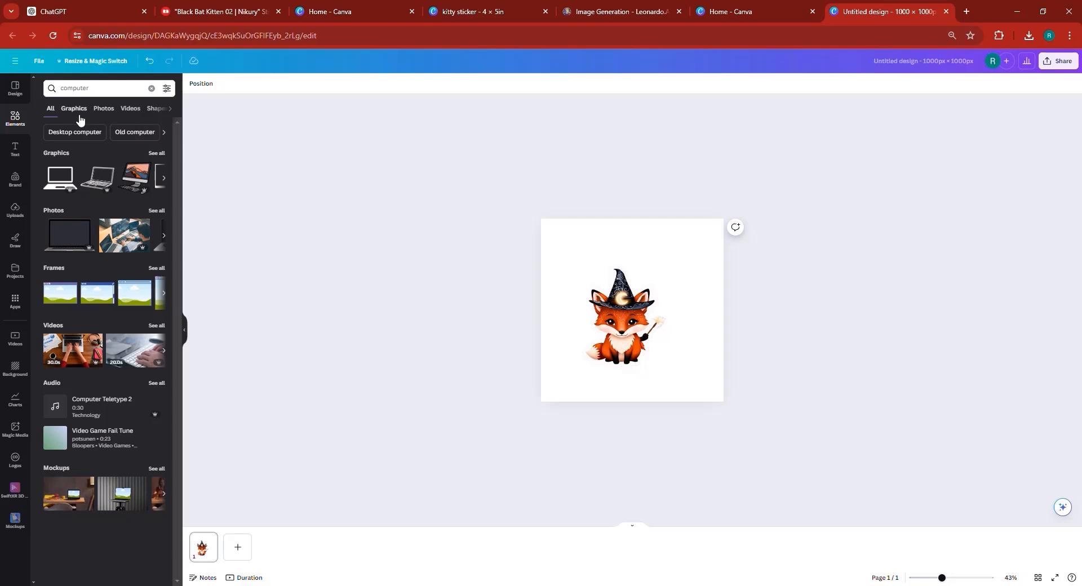
pyautogui.click(113, 110)
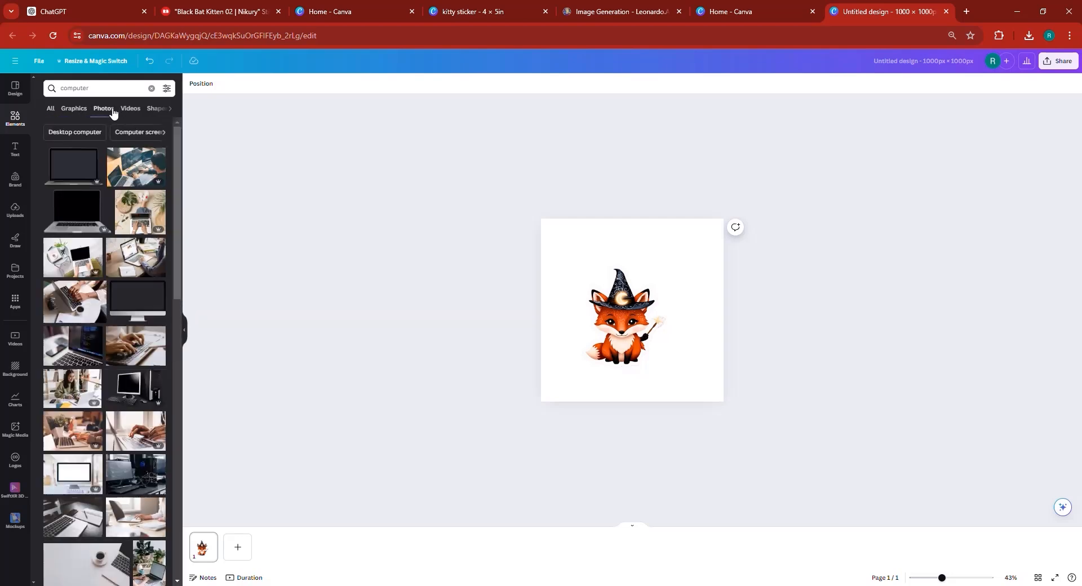
pyautogui.scroll(-3, 84, 289)
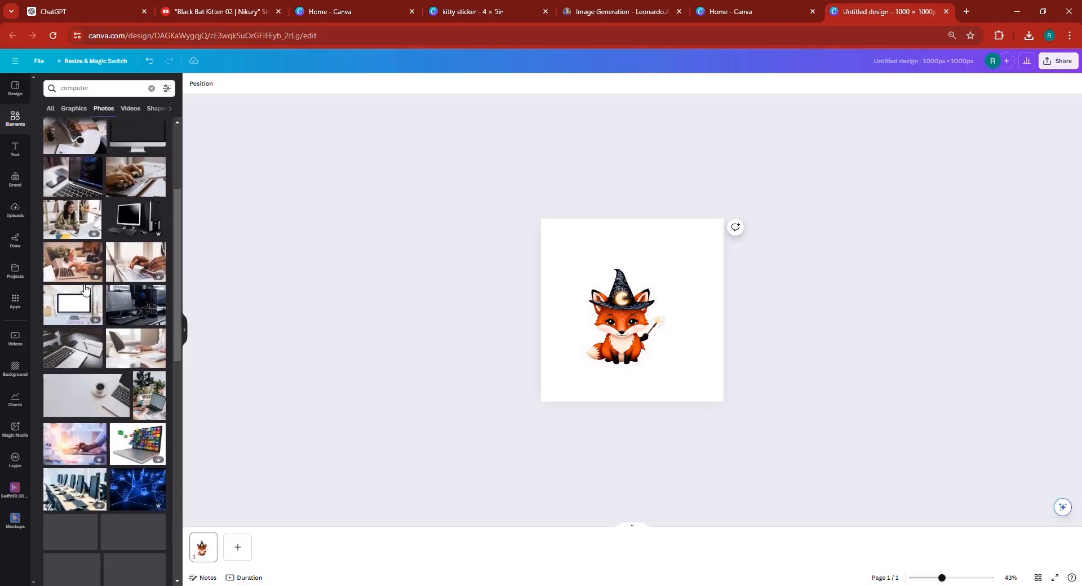
pyautogui.scroll(-5, 108, 308)
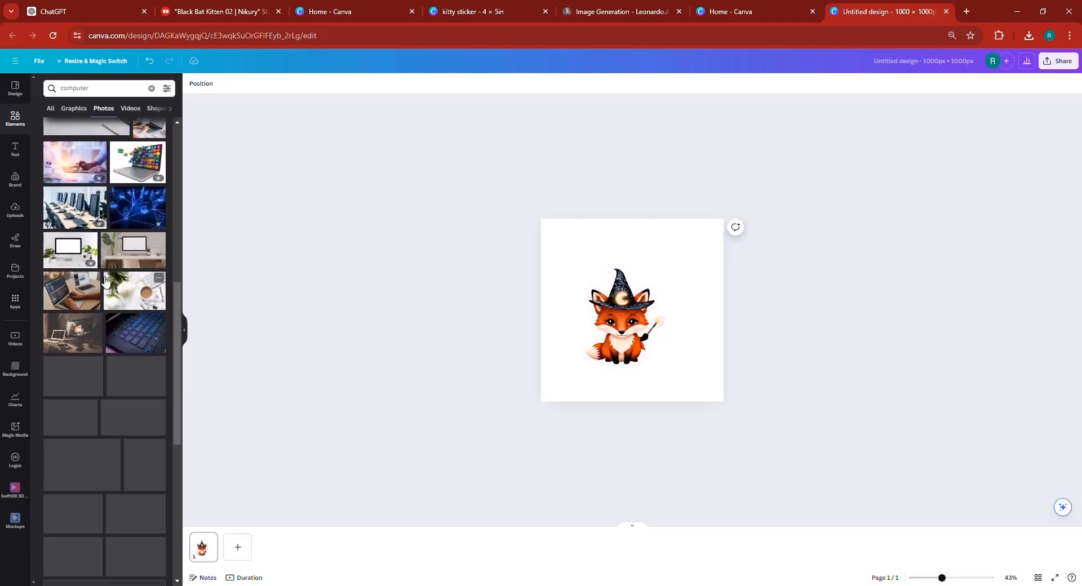
pyautogui.click(111, 88)
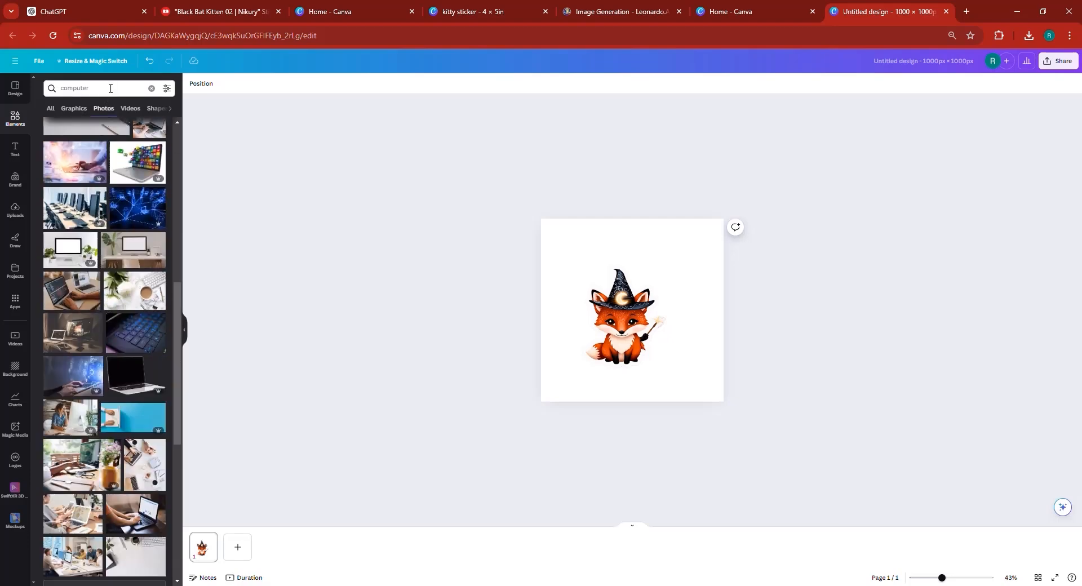
pyautogui.write('back')
pyautogui.press('Return')
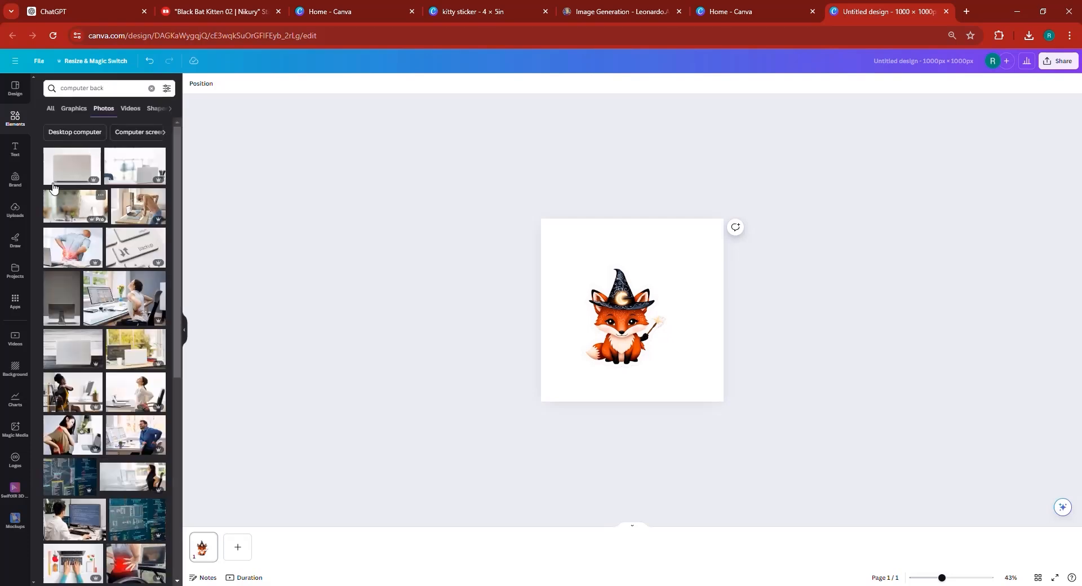
# - Add the laptop-back photo, enlarge it over the page and send it behind the fox sticker
pyautogui.click(64, 173)
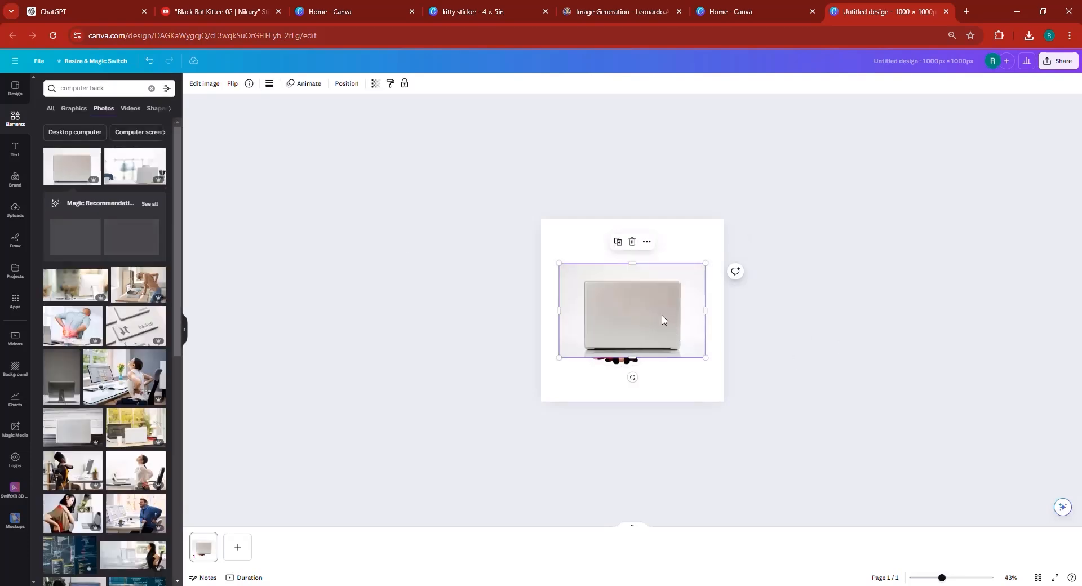
pyautogui.moveTo(656, 316); pyautogui.dragTo(808, 404)
pyautogui.moveTo(665, 371)
pyautogui.mouseDown()
pyautogui.moveTo(643, 365)
pyautogui.moveTo(652, 367)
pyautogui.mouseUp()
pyautogui.click(345, 83)
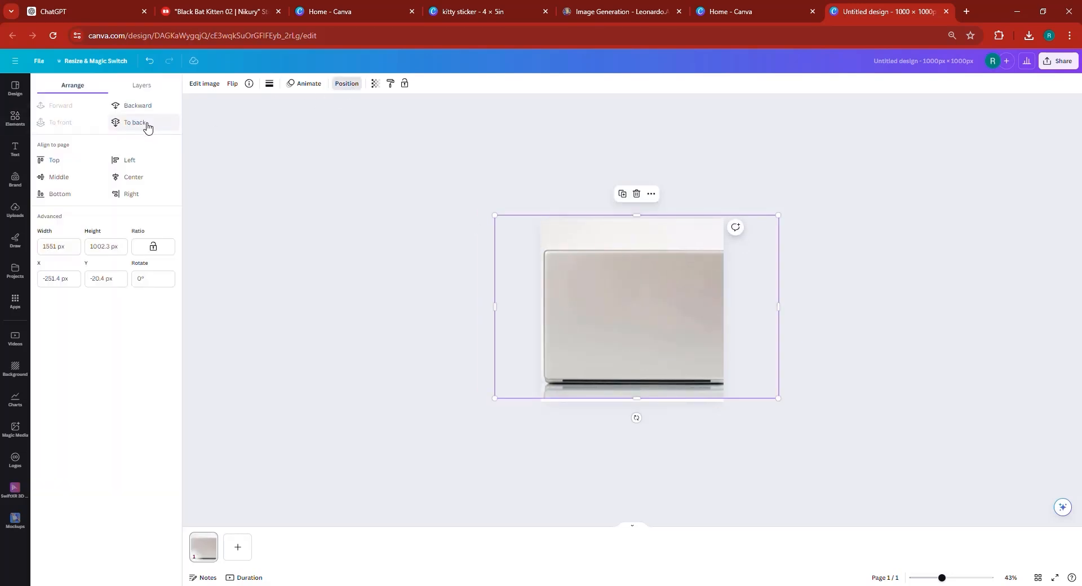
pyautogui.click(135, 105)
# - Shrink the fox sticker to about 289 px in the laptop's upper-left corner and preview it full screen
pyautogui.click(631, 338)
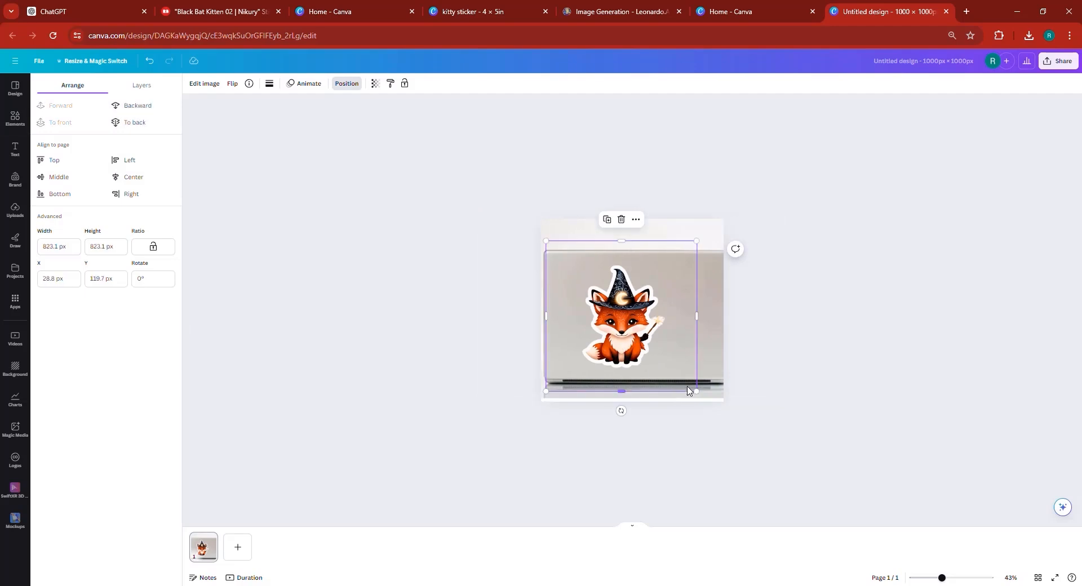
pyautogui.moveTo(695, 391); pyautogui.dragTo(595, 305)
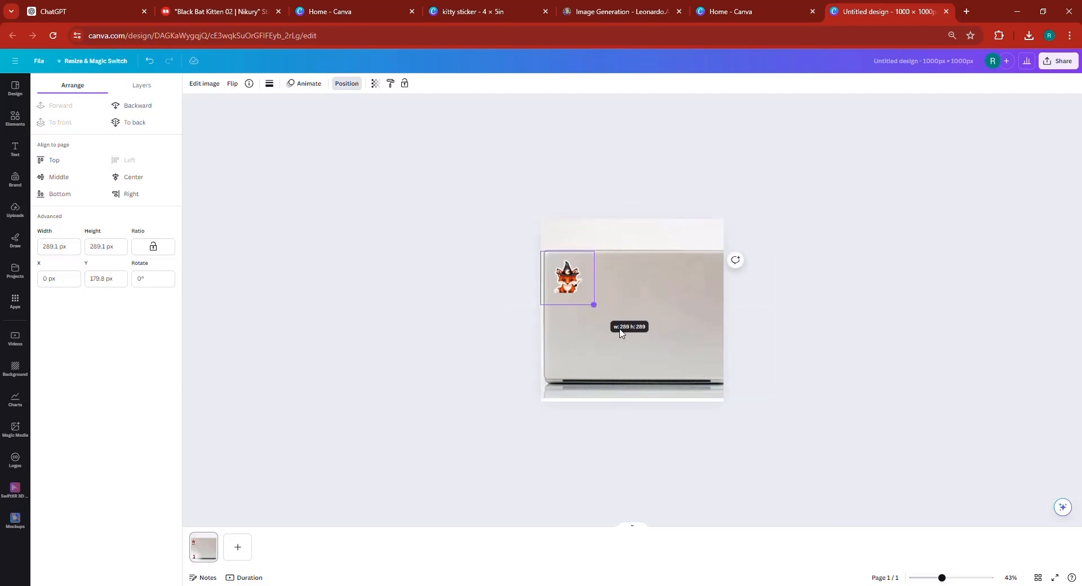
pyautogui.click(1055, 578)
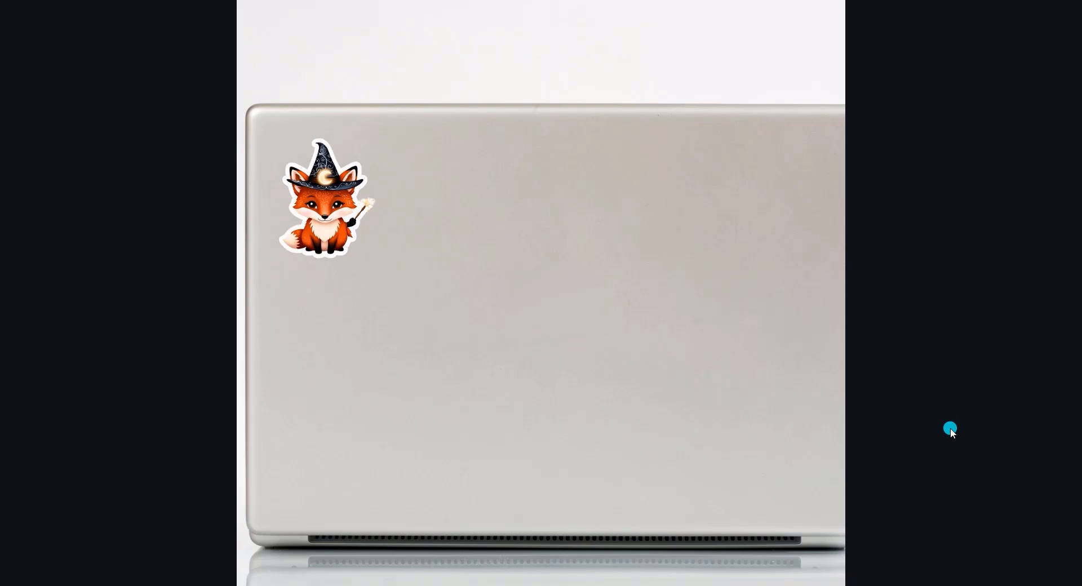
pyautogui.press('Escape')
# - Delete the laptop photo from the page
pyautogui.click(571, 288)
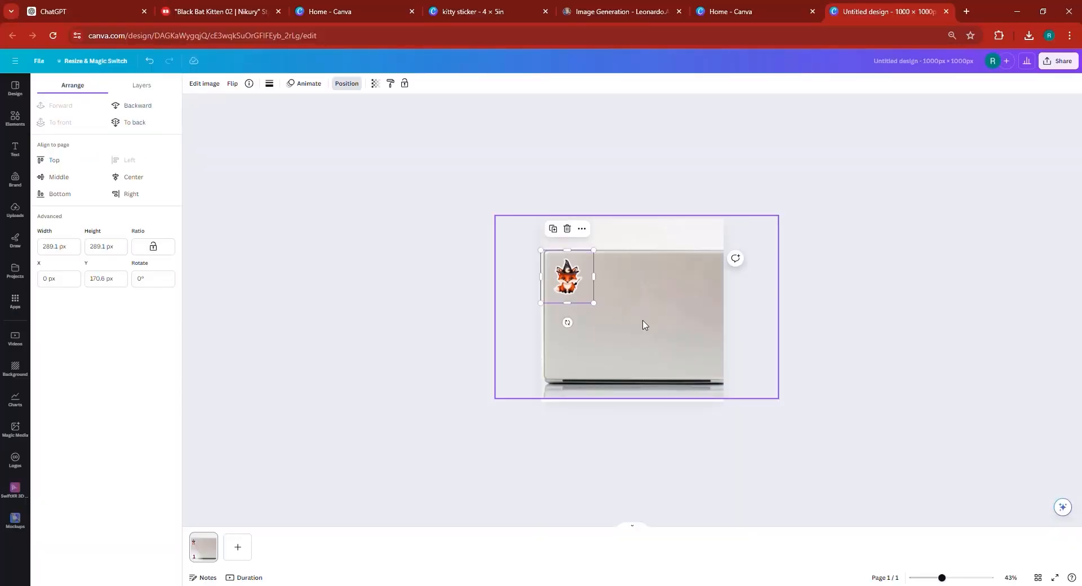
pyautogui.click(642, 323)
pyautogui.press('Delete')
# - Enlarge the fox sticker to about 1355 px and center it on the page
pyautogui.click(569, 291)
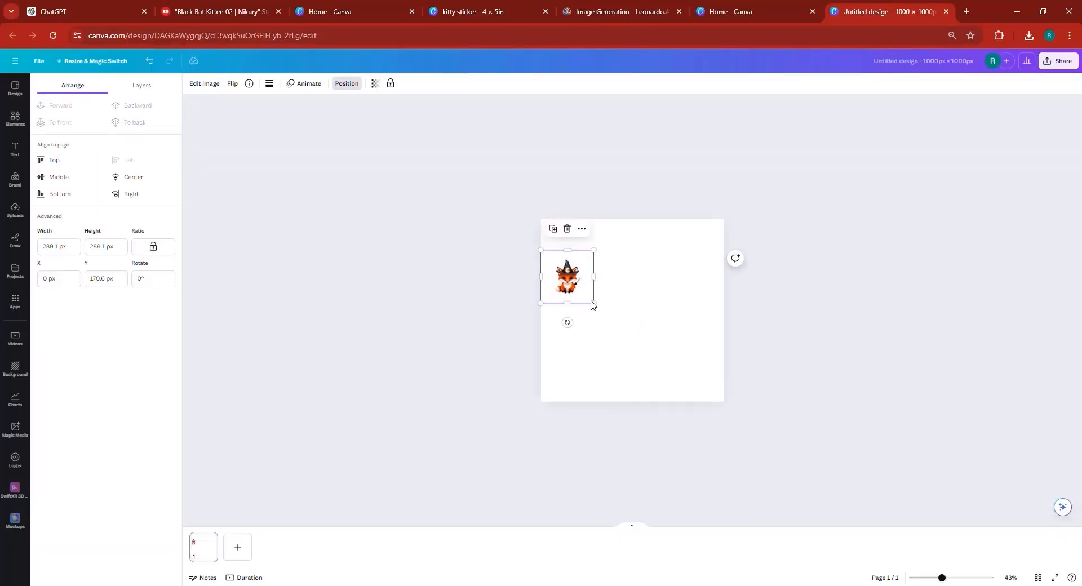
pyautogui.moveTo(638, 348); pyautogui.dragTo(710, 418)
pyautogui.moveTo(620, 366); pyautogui.dragTo(627, 342)
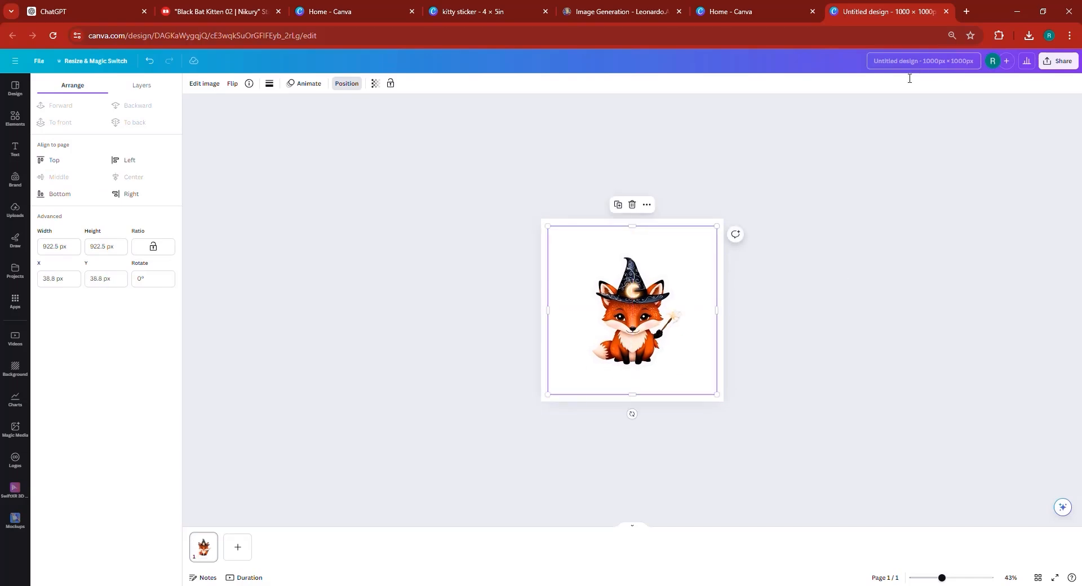
pyautogui.moveTo(460, 153); pyautogui.dragTo(471, 148)
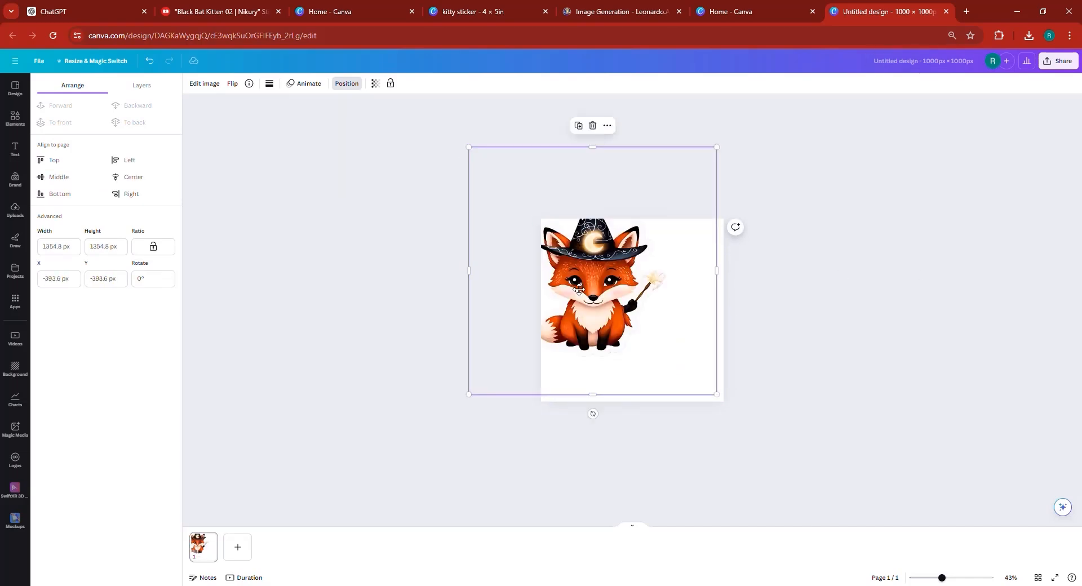
pyautogui.moveTo(573, 280); pyautogui.dragTo(610, 318)
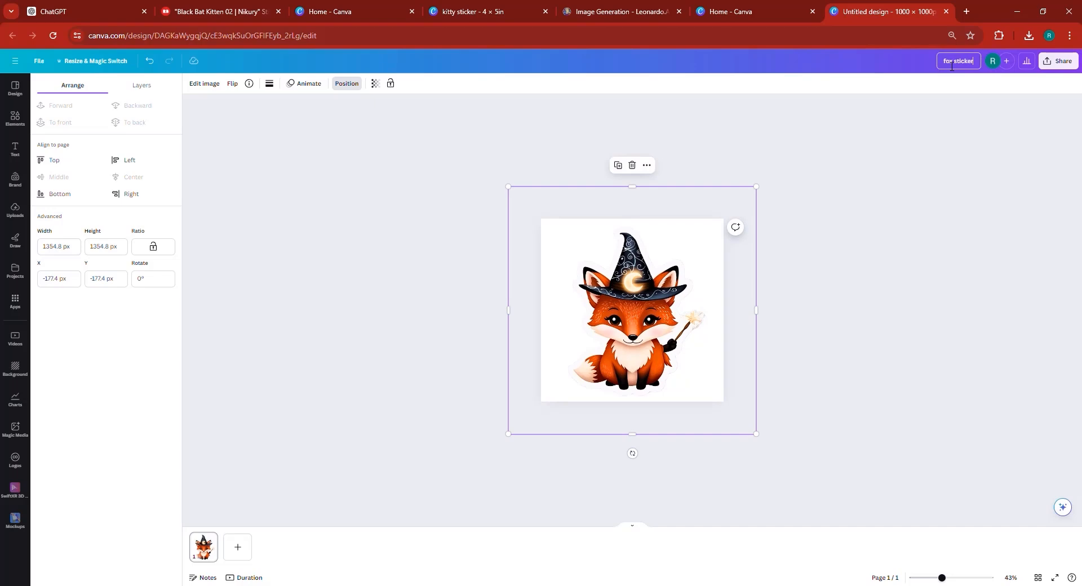
# - Download the design as a PNG with a transparent background
pyautogui.click(1059, 61)
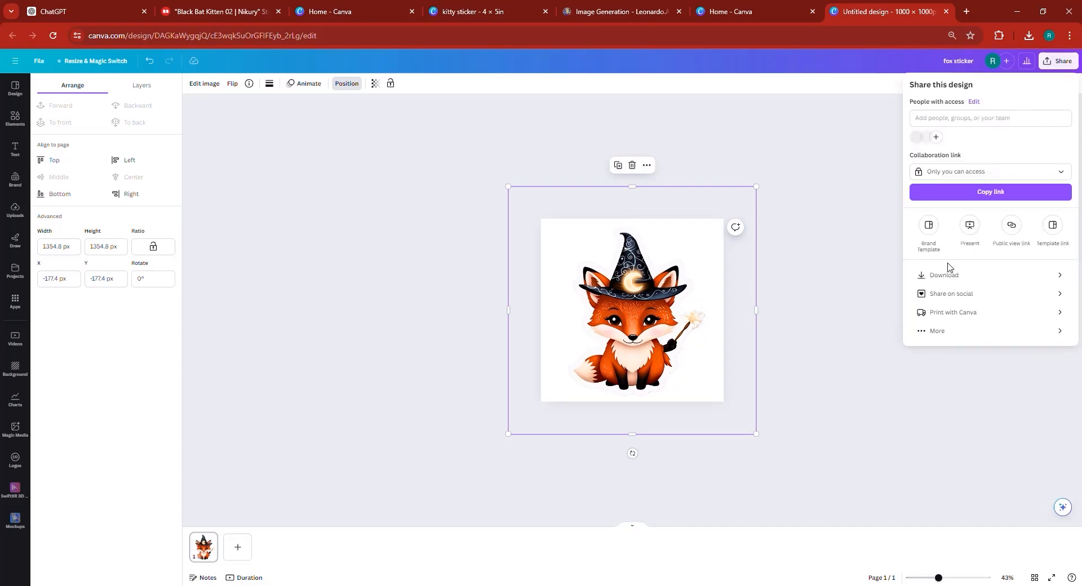
pyautogui.click(944, 278)
pyautogui.click(959, 176)
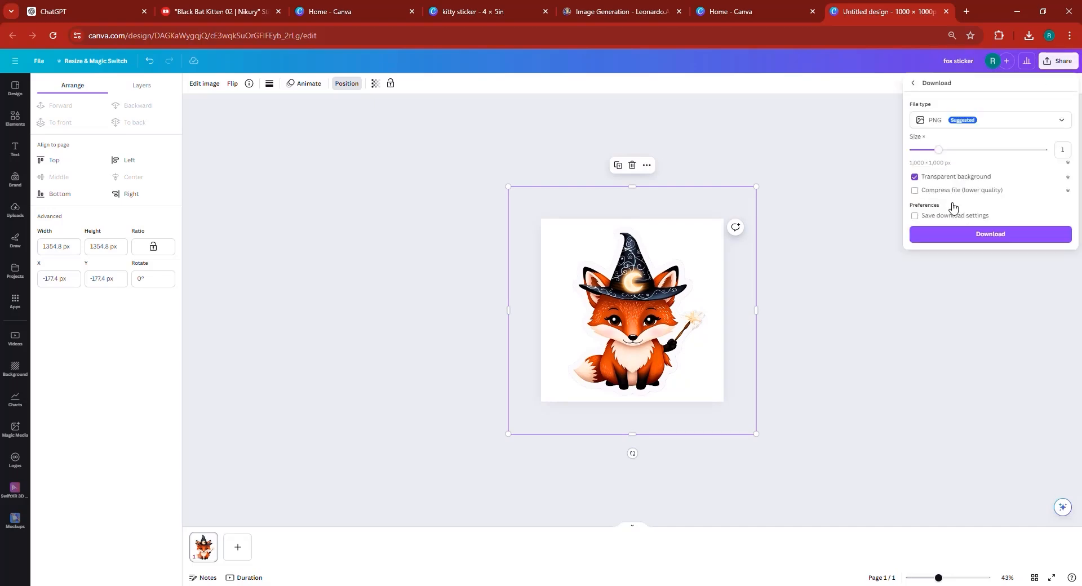
pyautogui.click(949, 236)
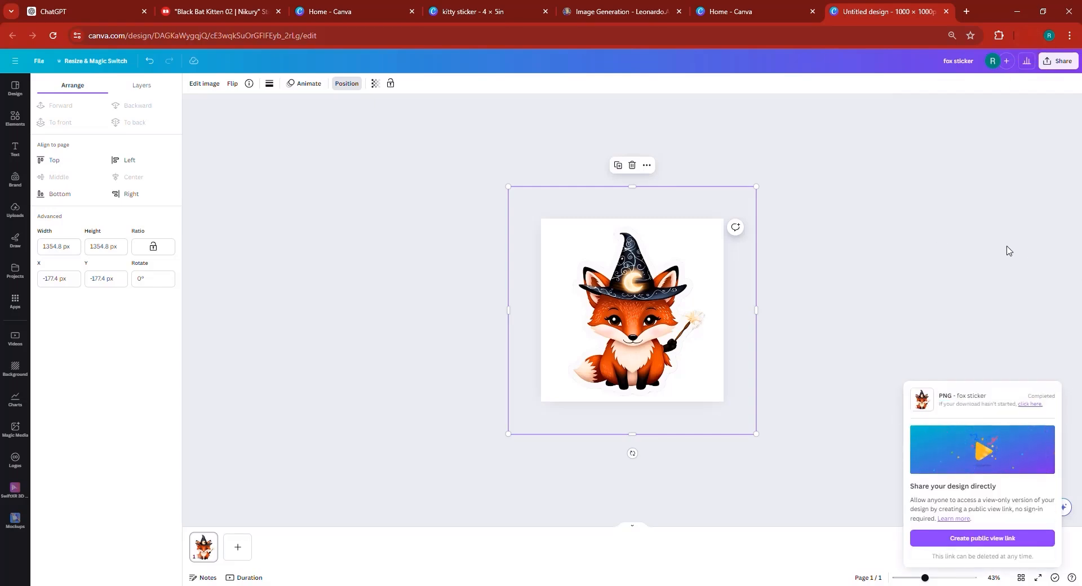
# - Open the downloaded fox sticker.png from the browser's download history to view it
pyautogui.click(225, 12)
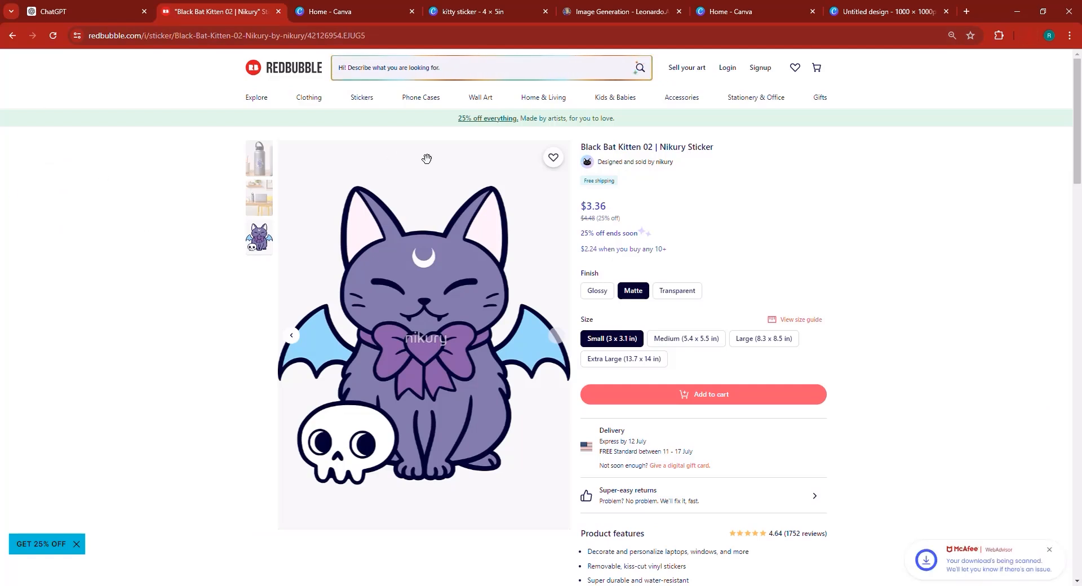
pyautogui.click(913, 7)
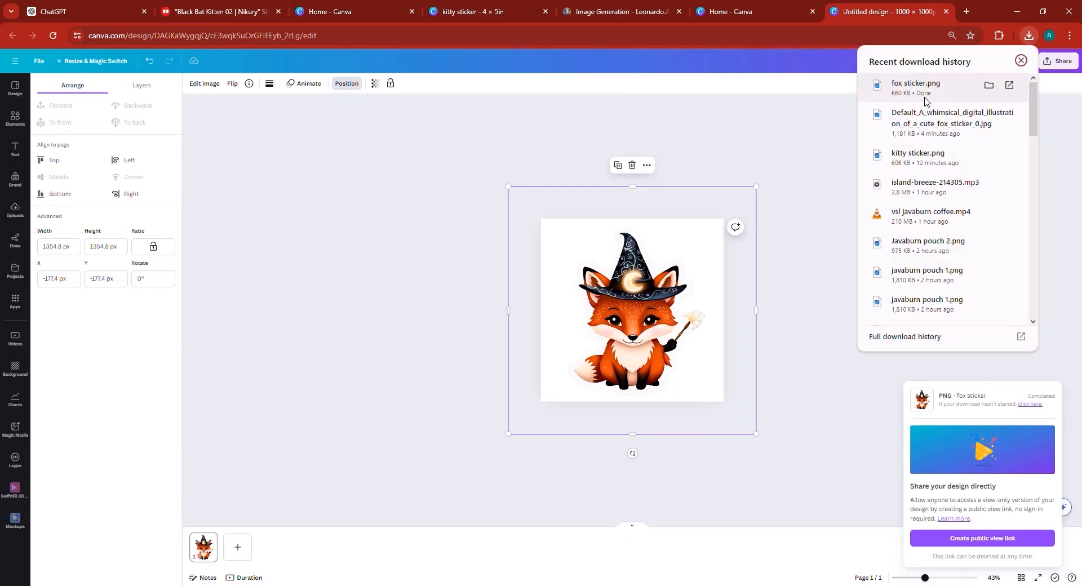
pyautogui.click(925, 90)
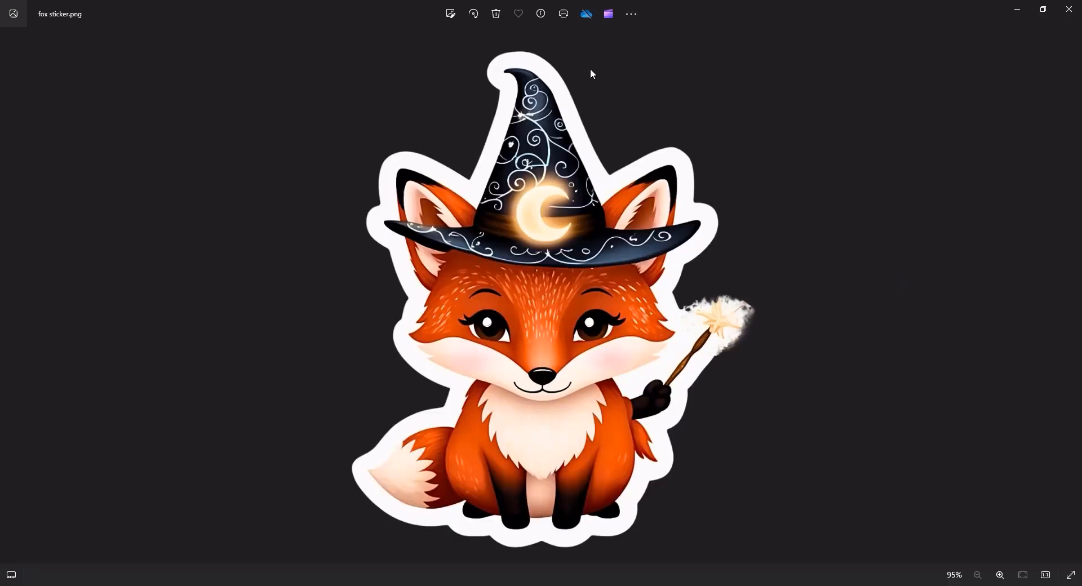
# - Close the image viewer and scroll back through the ChatGPT conversation to the numbered list of sticker ideas
pyautogui.click(1069, 9)
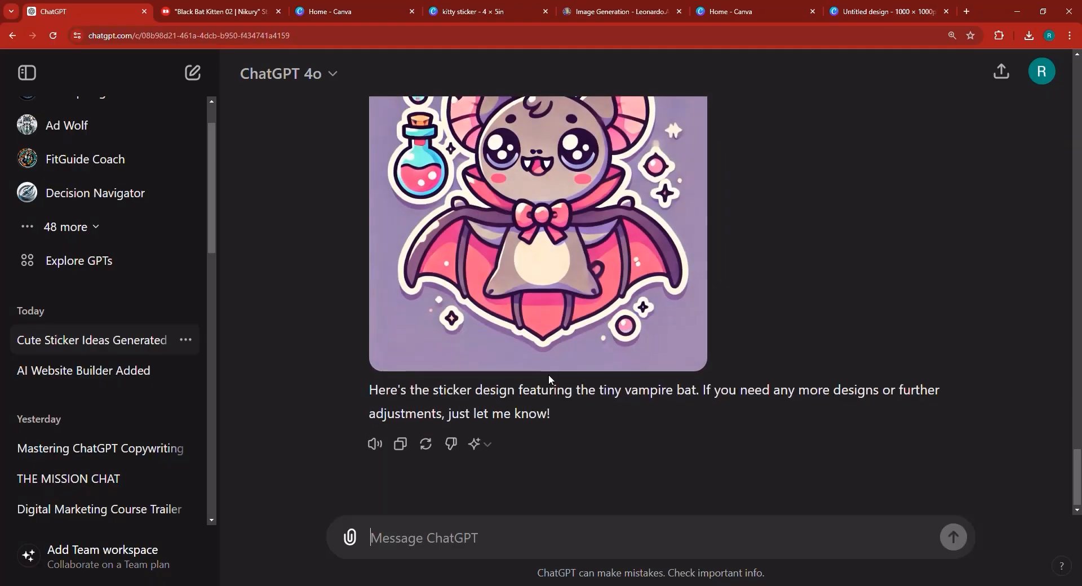
pyautogui.scroll(1, 549, 374)
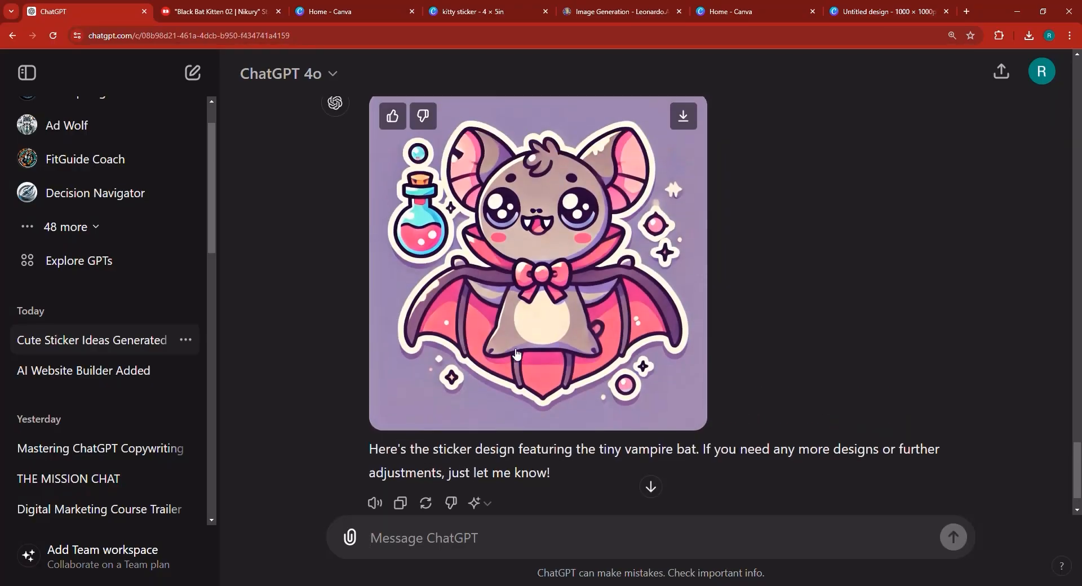
pyautogui.scroll(3, 516, 354)
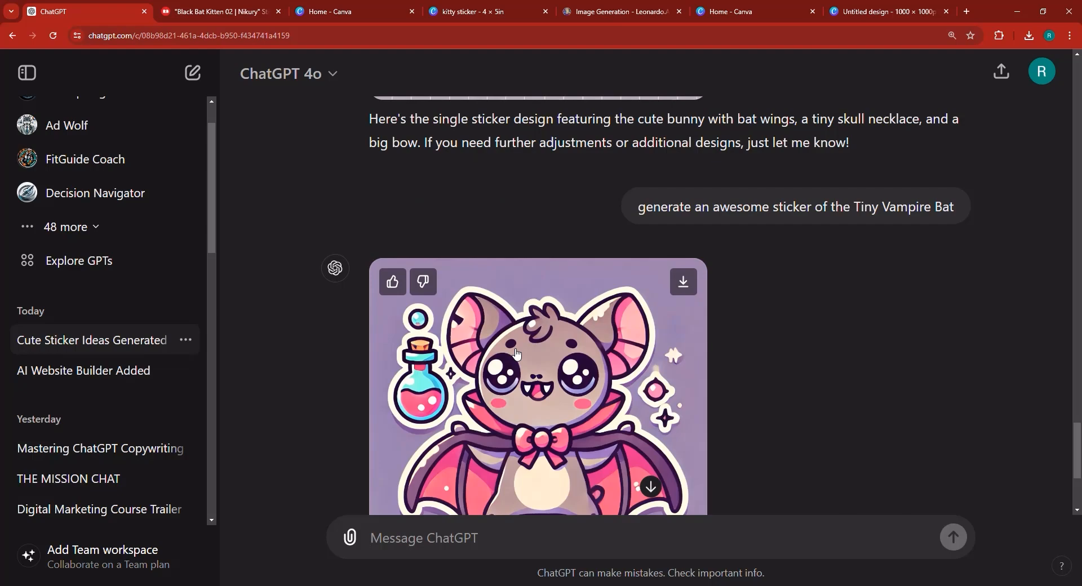
pyautogui.scroll(15, 518, 352)
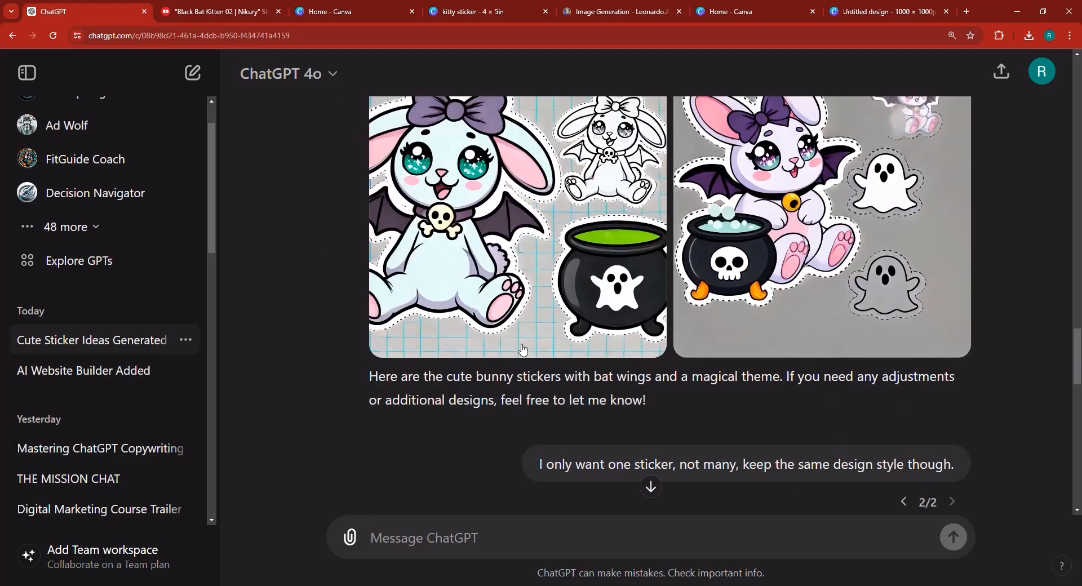
pyautogui.scroll(15, 522, 350)
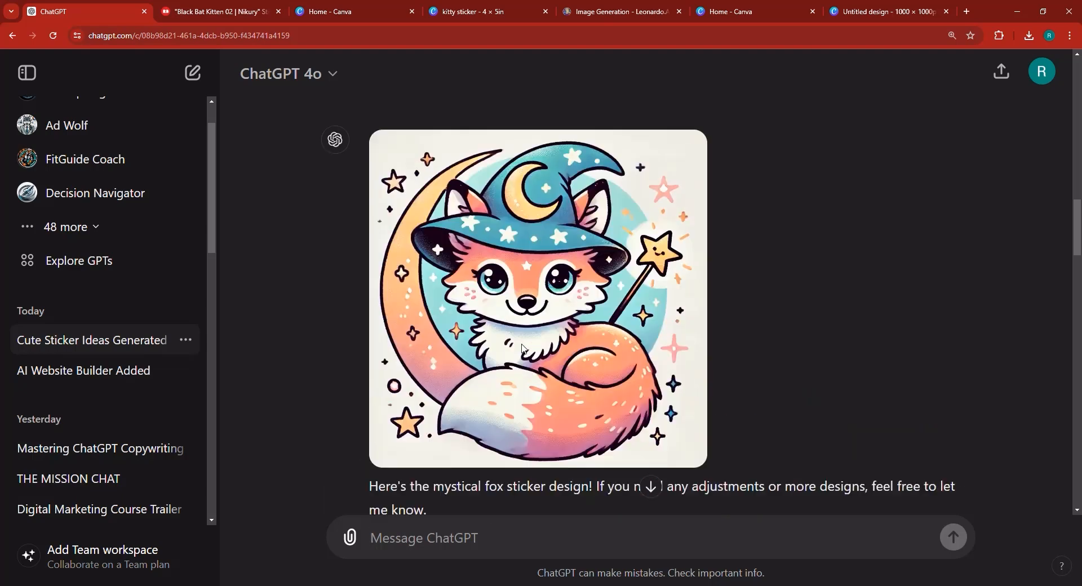
pyautogui.scroll(5, 518, 345)
pyautogui.scroll(-2, 513, 338)
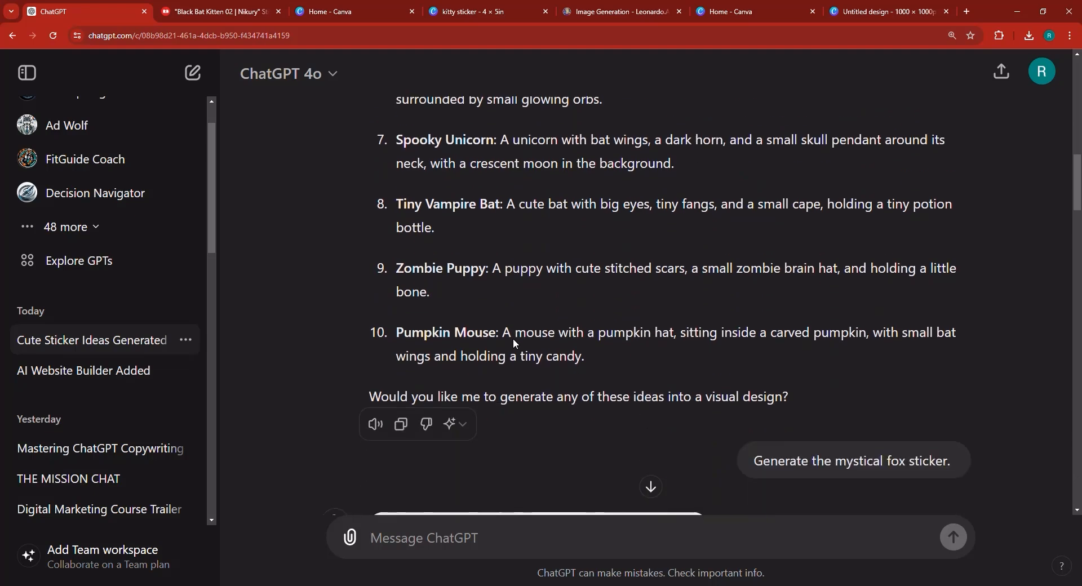
pyautogui.scroll(1, 514, 343)
pyautogui.scroll(2, 514, 342)
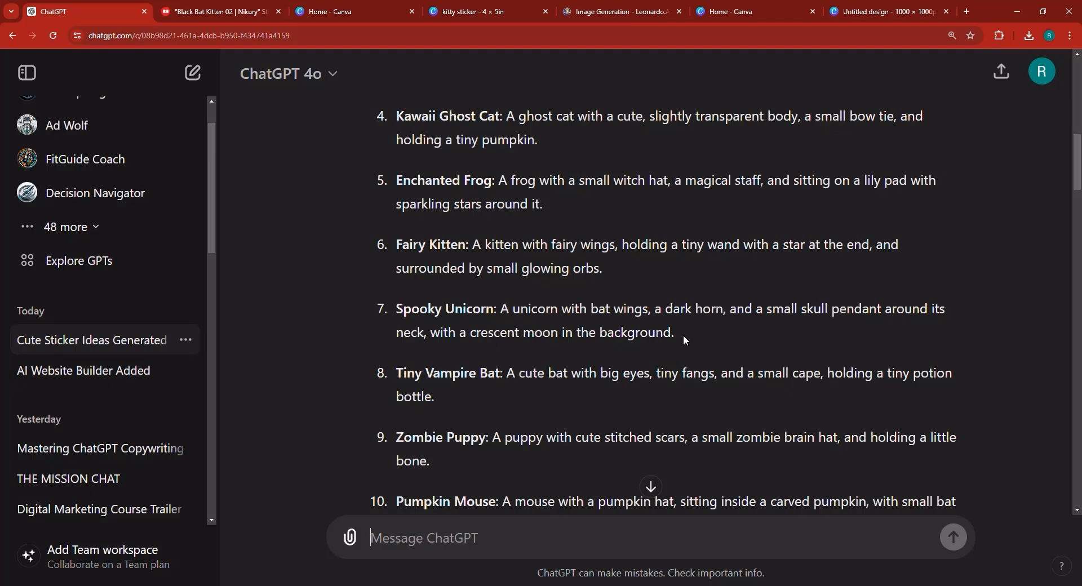
# - Copy the Spooky Unicorn idea from the chat and generate it in Leonardo.Ai with the prompt starting 'Spooky Unicorn sticker:'
pyautogui.moveTo(691, 343); pyautogui.dragTo(396, 309)
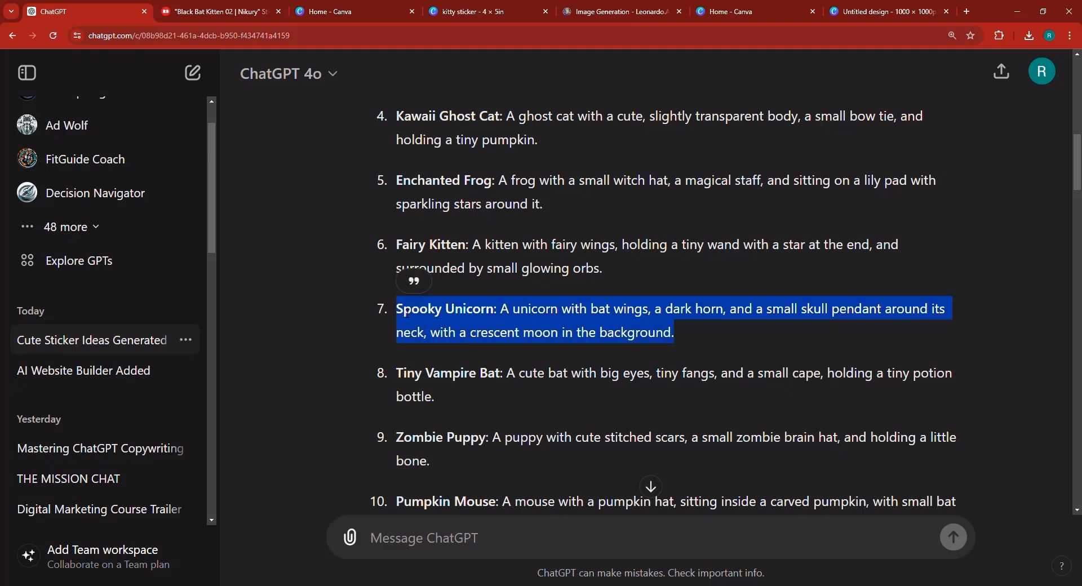
pyautogui.rightClick(449, 328)
pyautogui.click(449, 328)
pyautogui.click(626, 11)
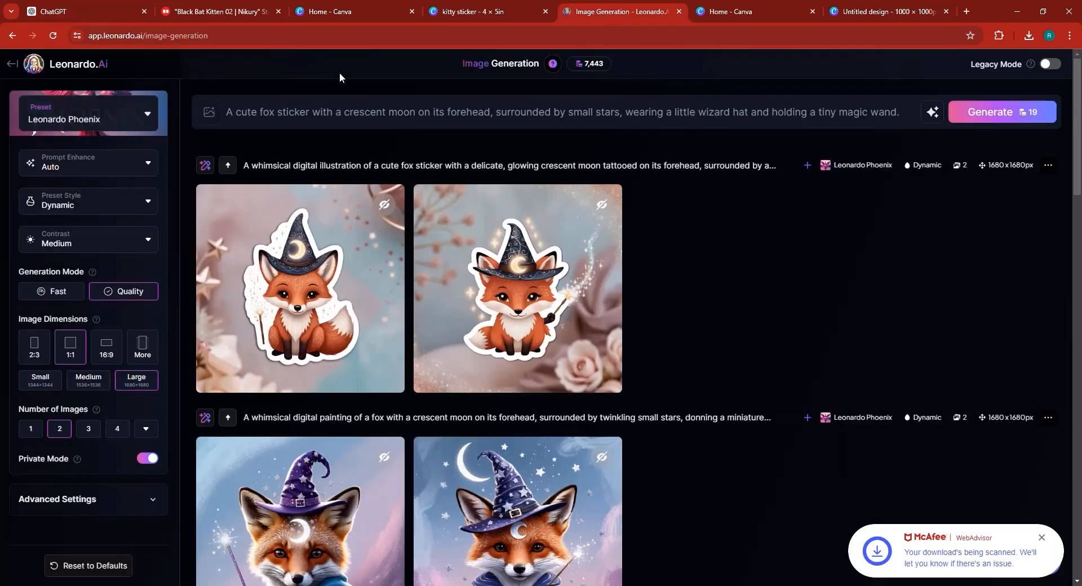
pyautogui.tripleClick(347, 107)
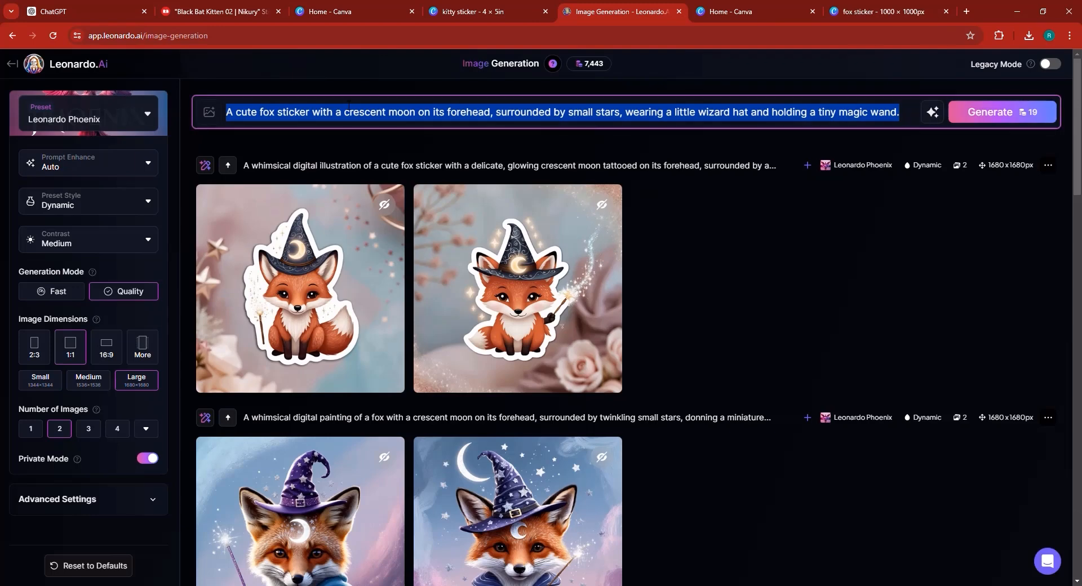
pyautogui.hotkey('ctrl', 'v')
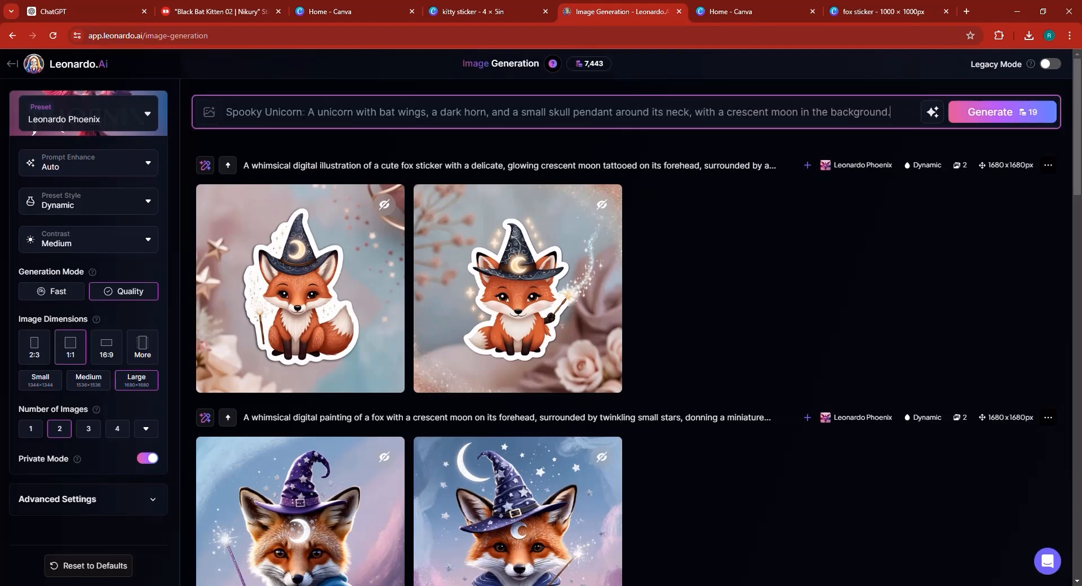
pyautogui.write('sticker')
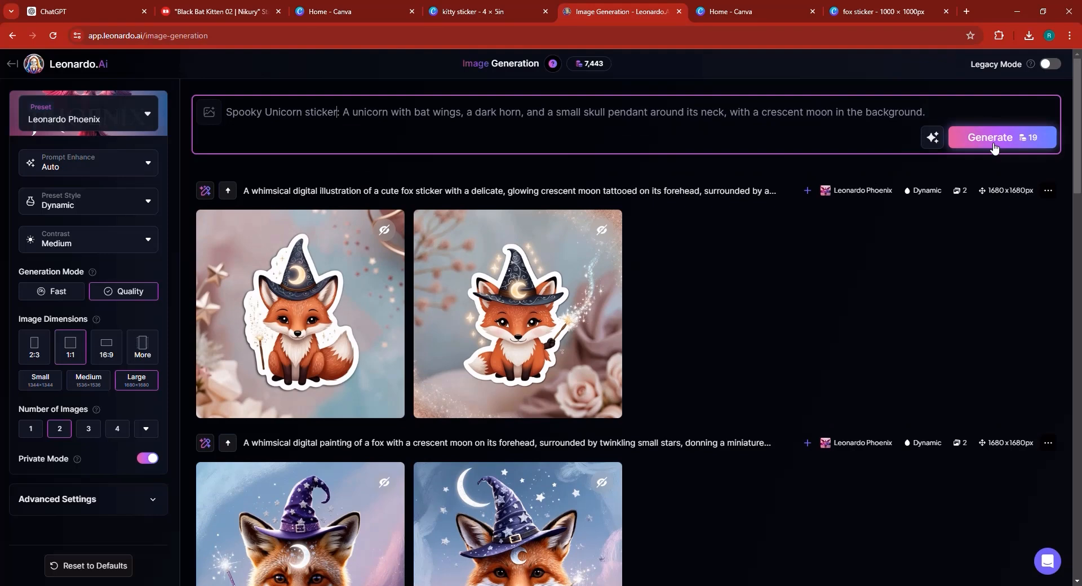
pyautogui.press('Return')
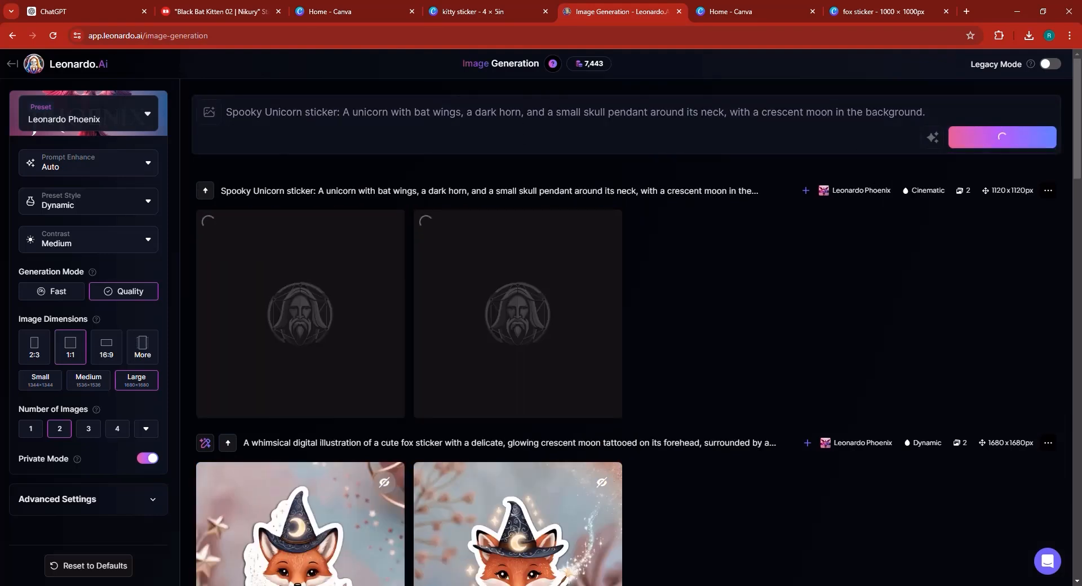
# - Open the nikury artist's shop from the Redbubble sticker page and scroll through its products
pyautogui.click(237, 10)
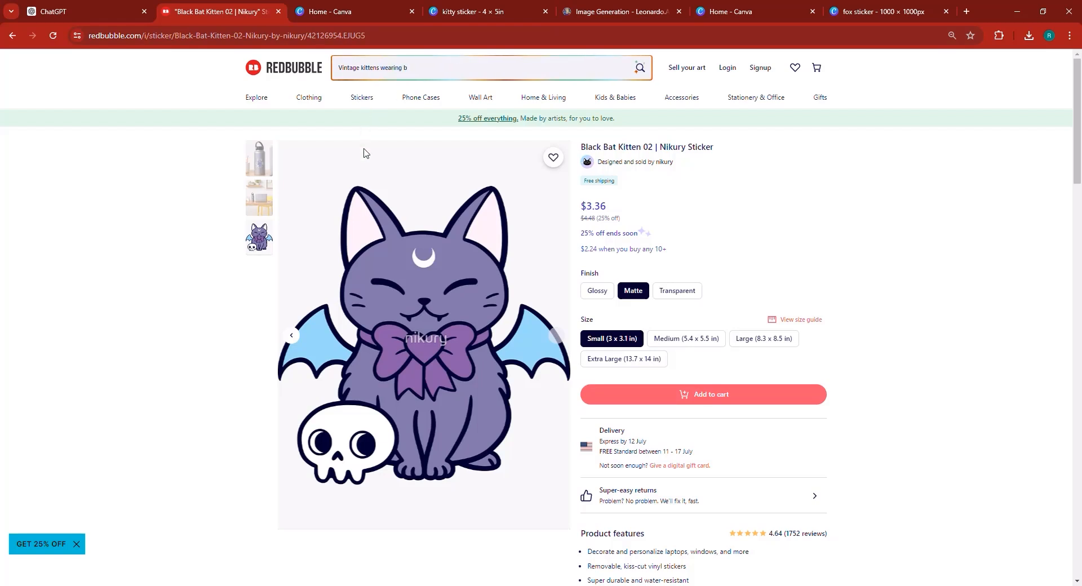
pyautogui.click(667, 164)
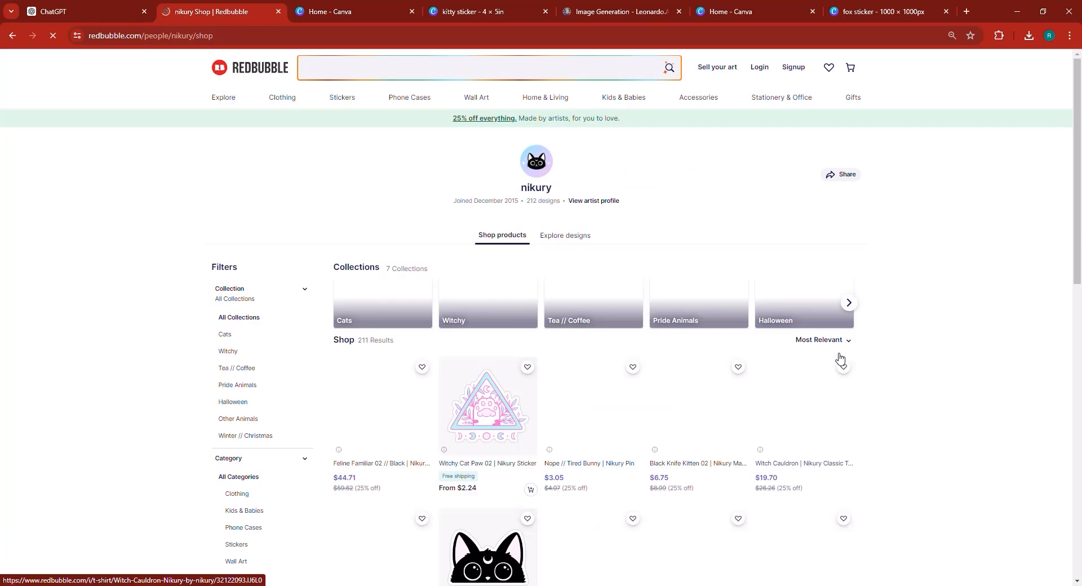
pyautogui.scroll(-5, 837, 358)
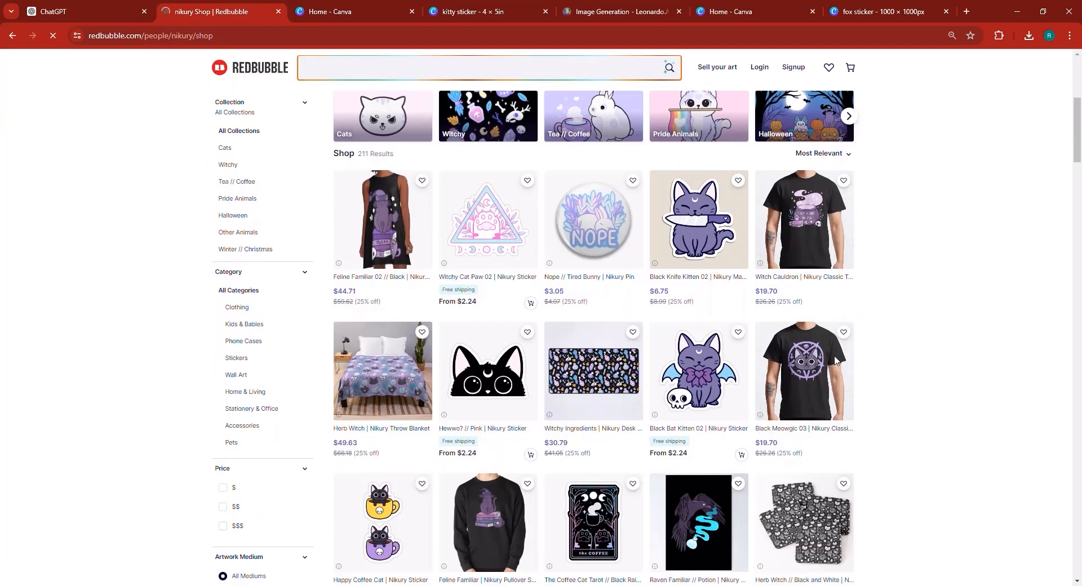
pyautogui.scroll(-1, 961, 344)
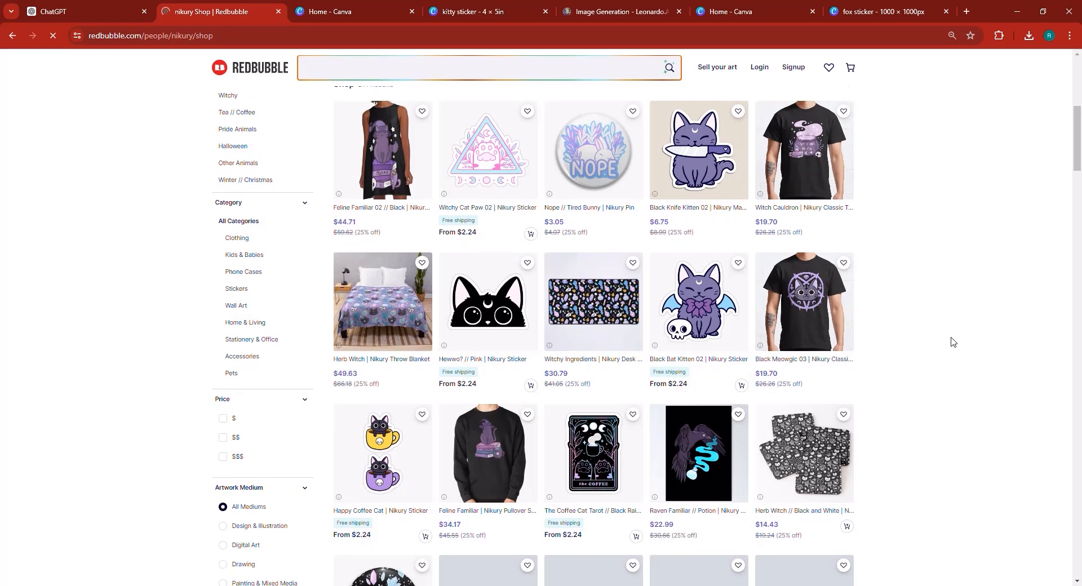
pyautogui.scroll(-3, 954, 339)
pyautogui.write('Hi')
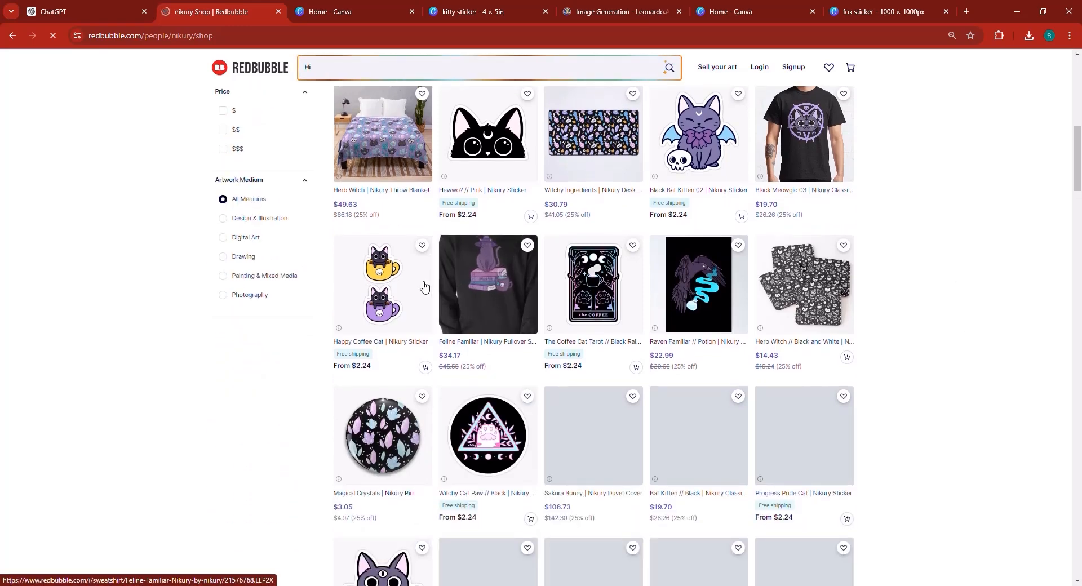
pyautogui.scroll(-3, 423, 286)
pyautogui.write('!')
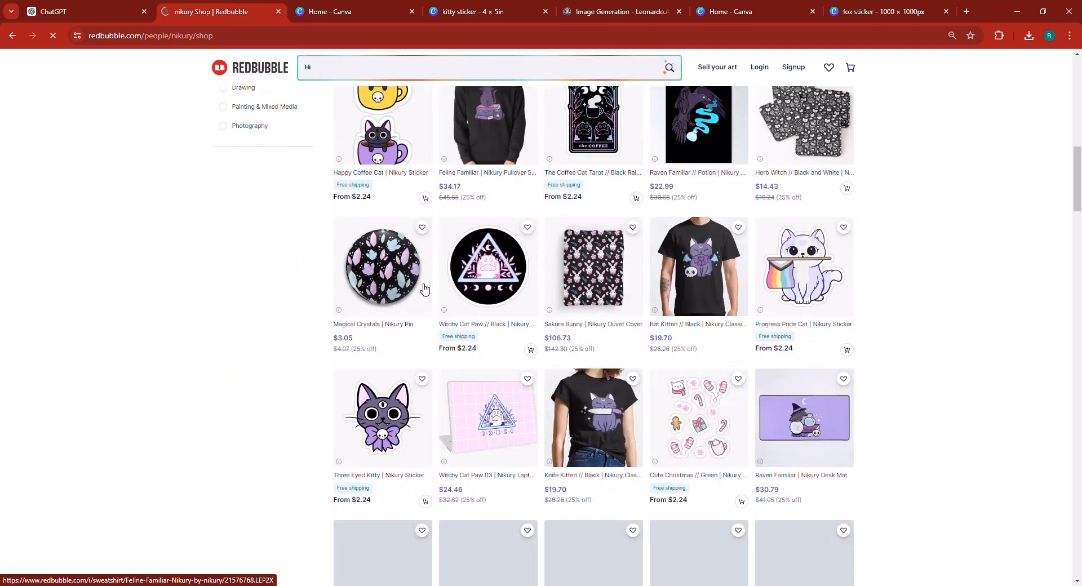
pyautogui.write(' Descri')
pyautogui.scroll(-3, 423, 289)
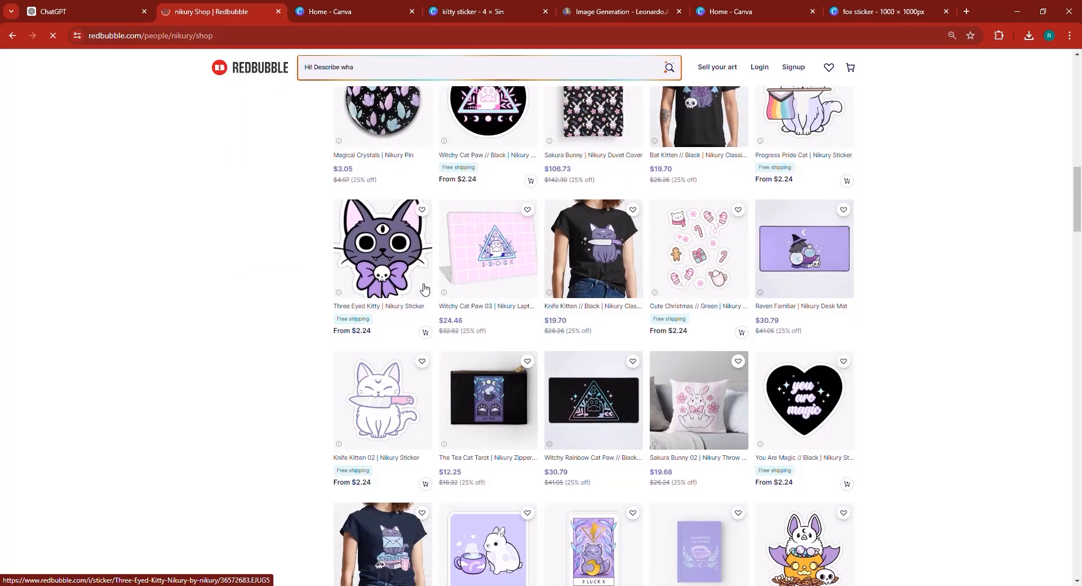
pyautogui.scroll(-3, 424, 287)
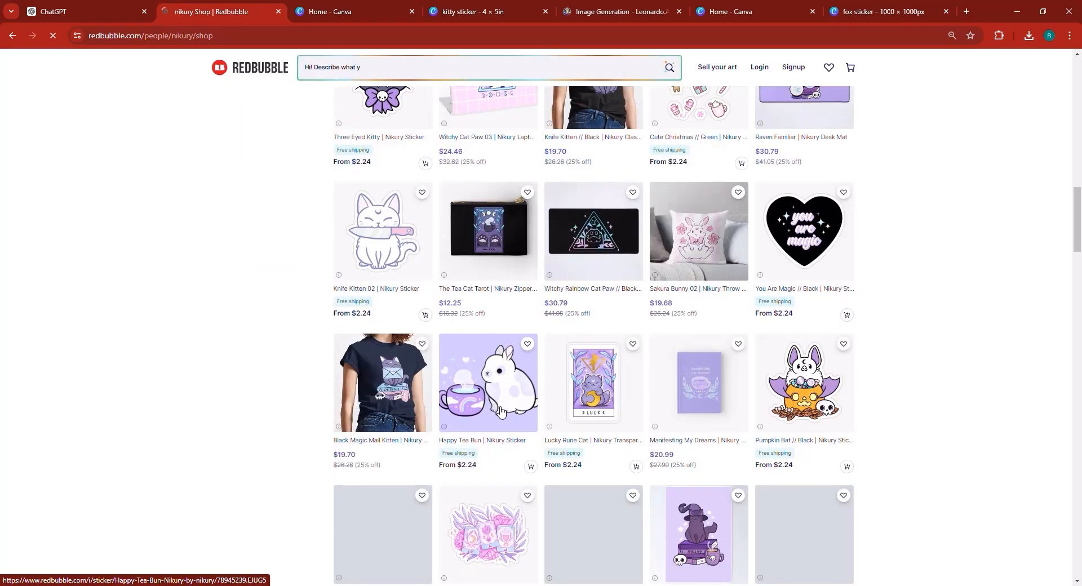
pyautogui.scroll(-3, 496, 411)
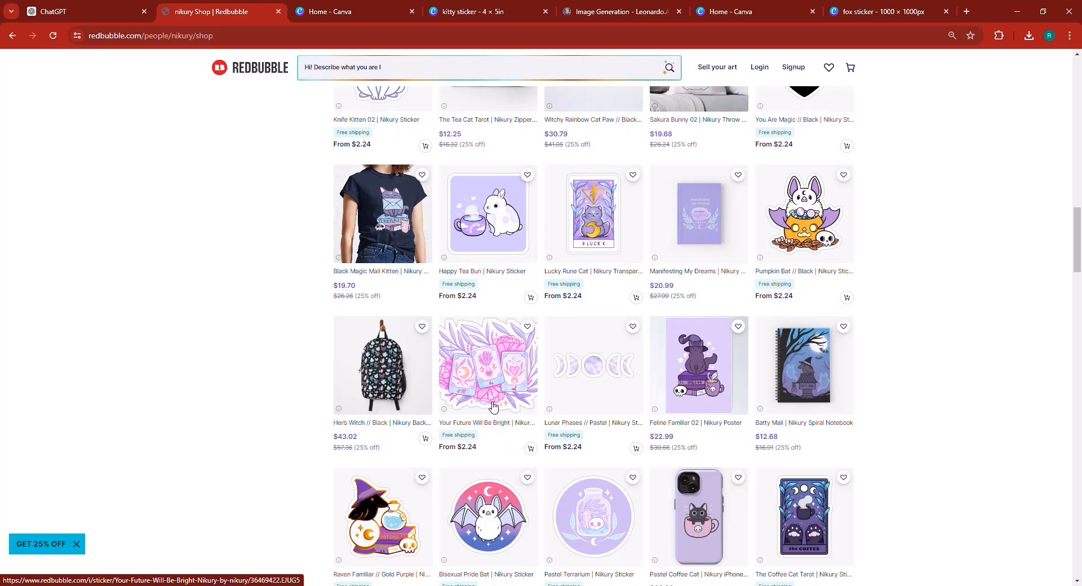
pyautogui.scroll(-3, 495, 411)
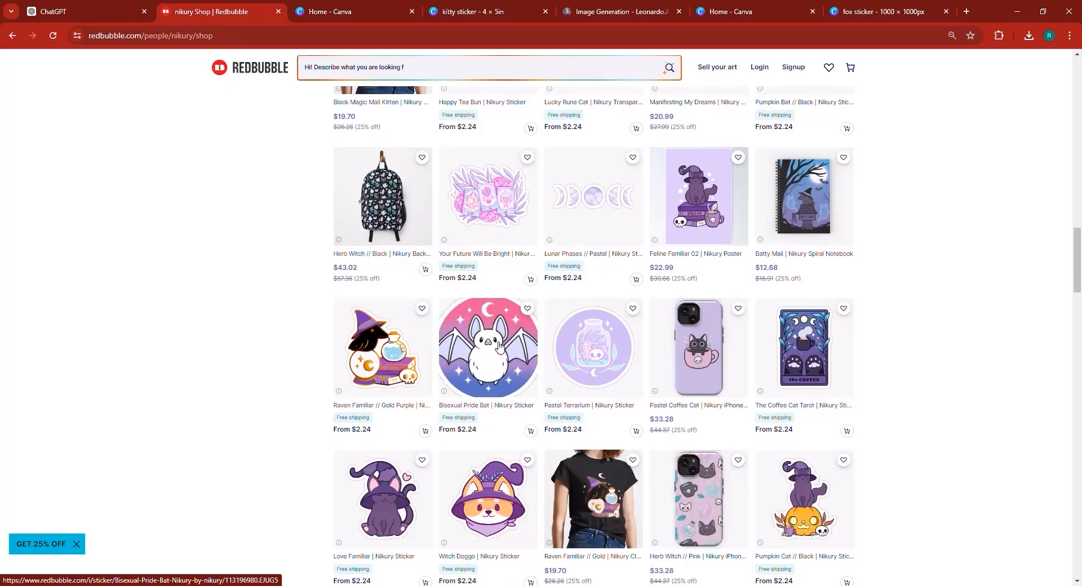
pyautogui.scroll(-6, 498, 349)
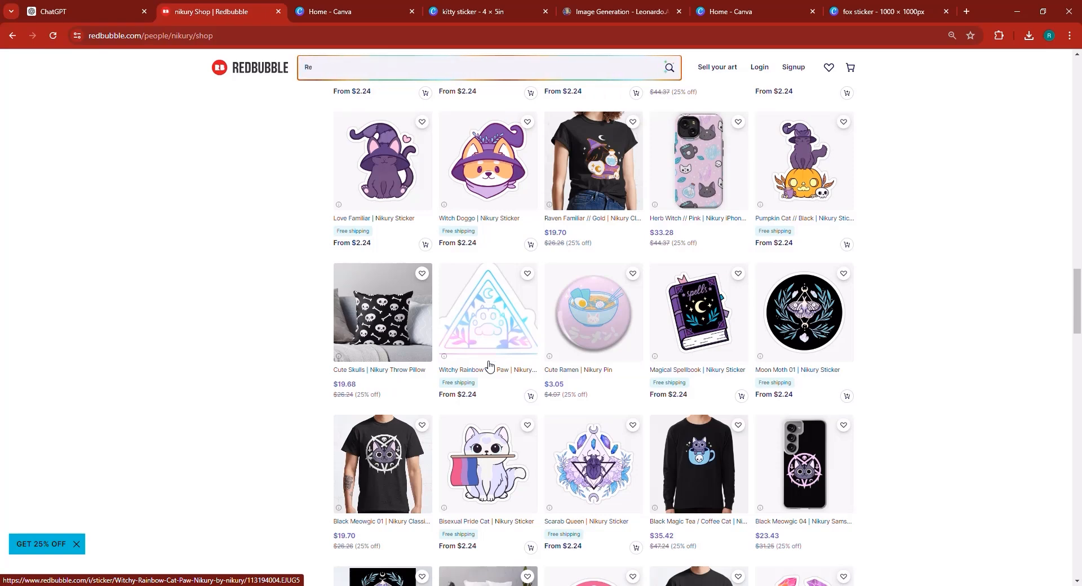
# - Open the Black Meowgic 01 T-shirt, view its design image, and return to the artist's shop
pyautogui.click(388, 454)
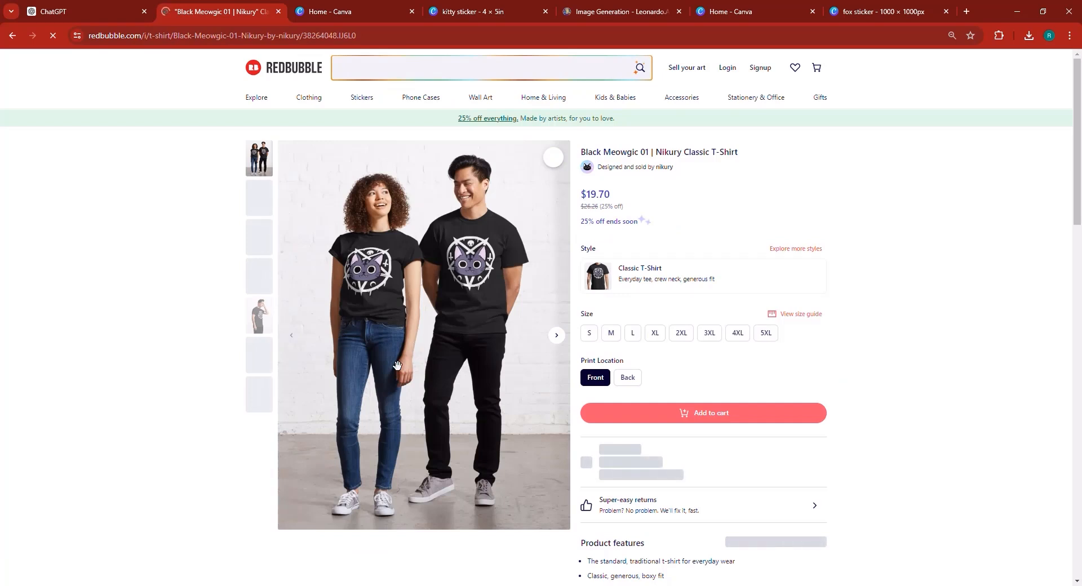
pyautogui.click(261, 400)
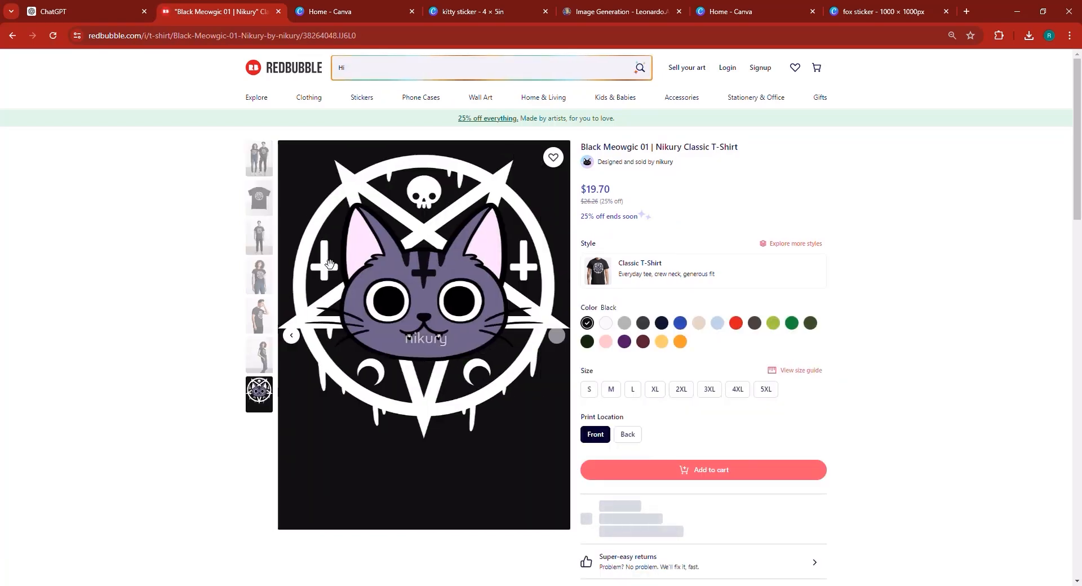
pyautogui.click(664, 163)
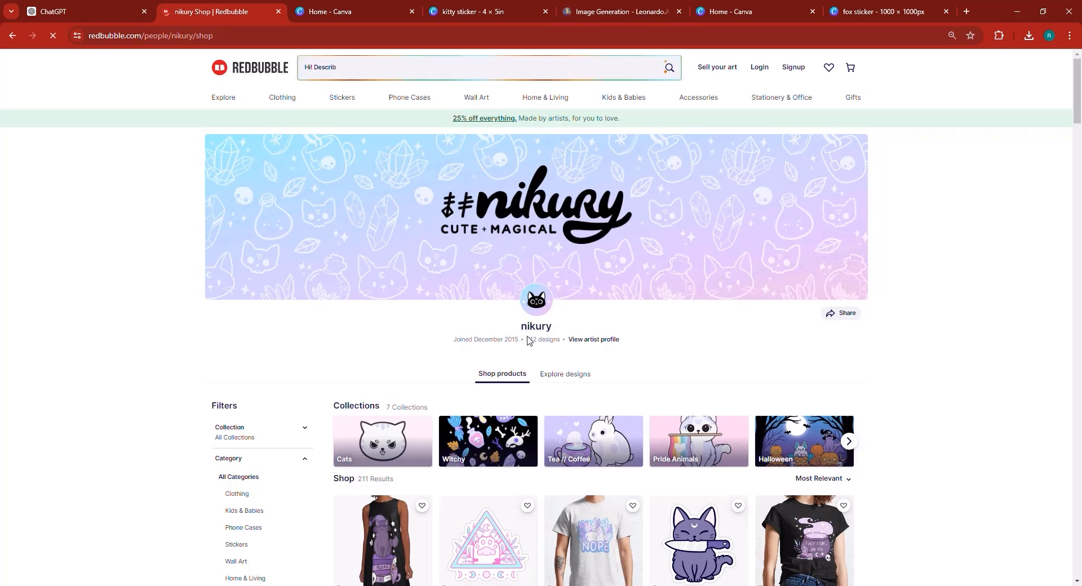
pyautogui.scroll(-4, 530, 348)
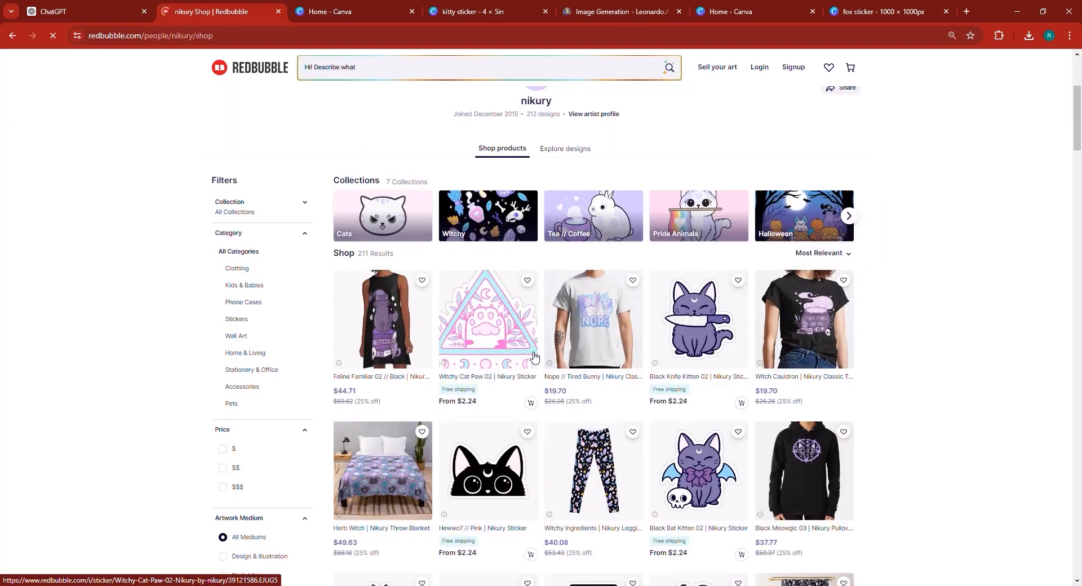
pyautogui.scroll(-4, 531, 358)
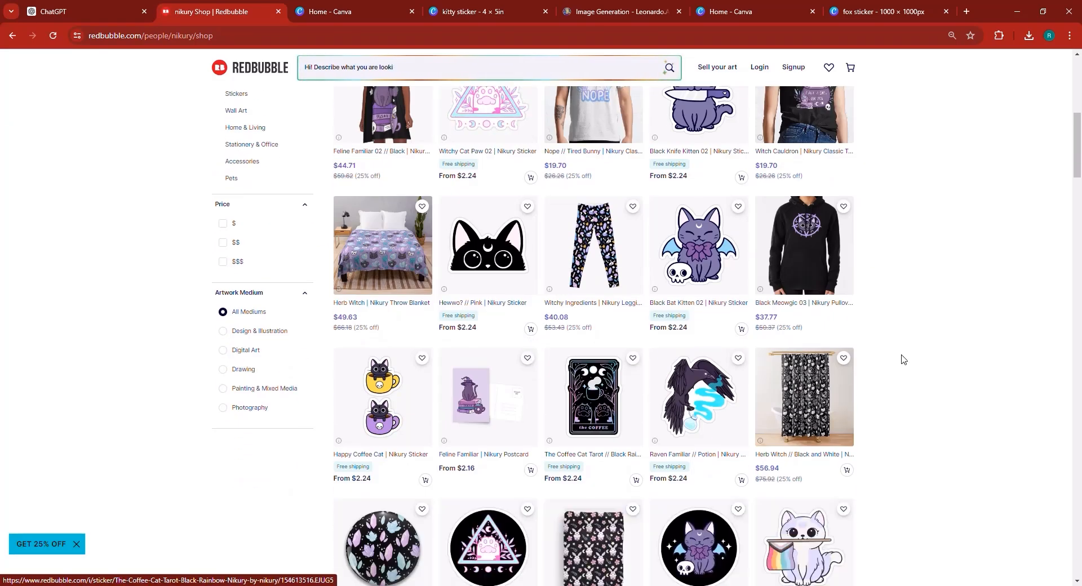
pyautogui.scroll(-2, 907, 360)
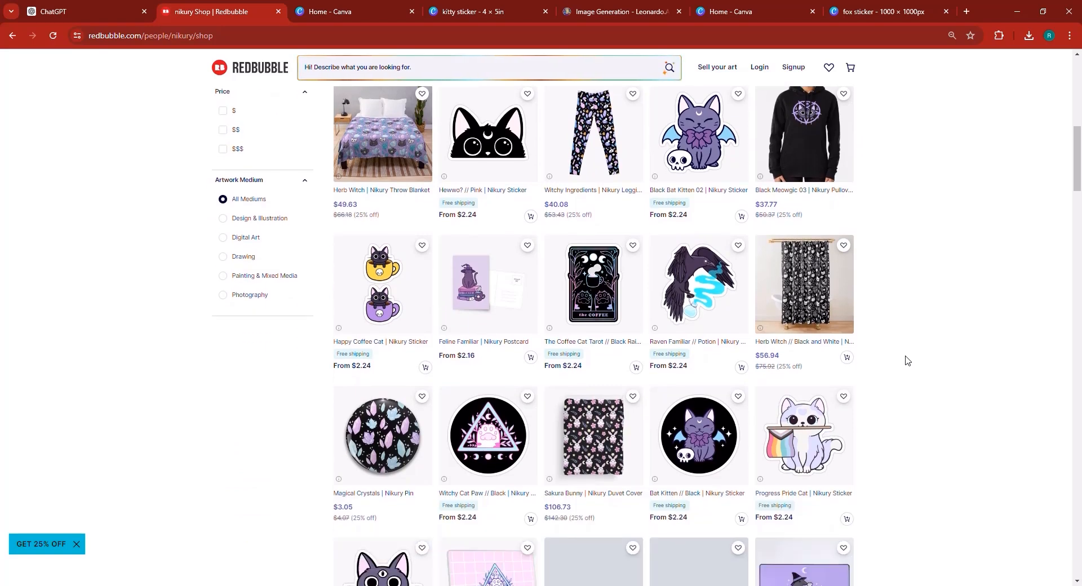
pyautogui.scroll(10, 907, 361)
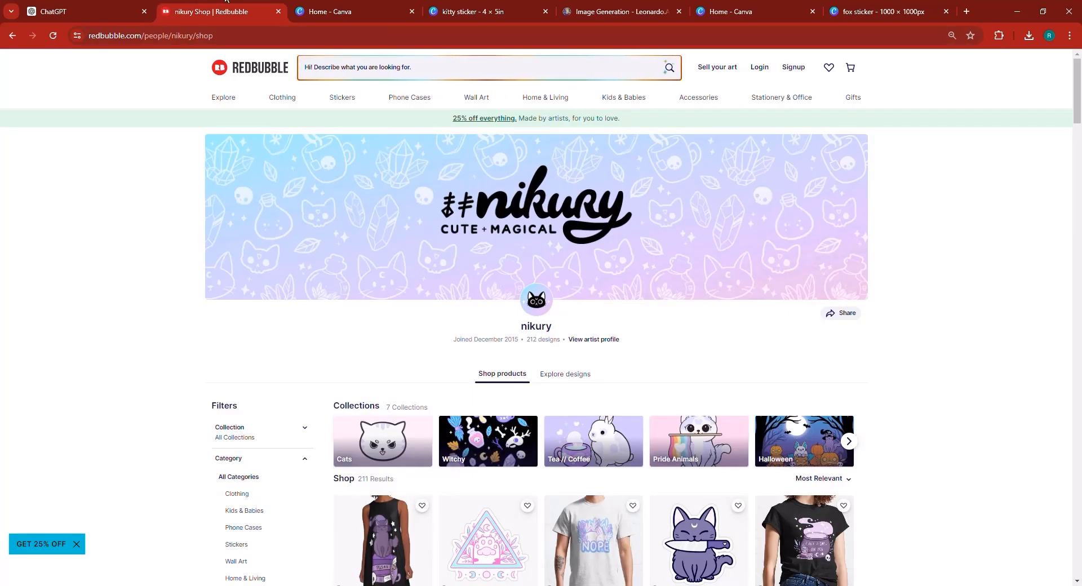
# - Switch to Leonardo.Ai and view the generated Spooky Unicorn stickers enlarged, stepping to the next one
pyautogui.click(593, 5)
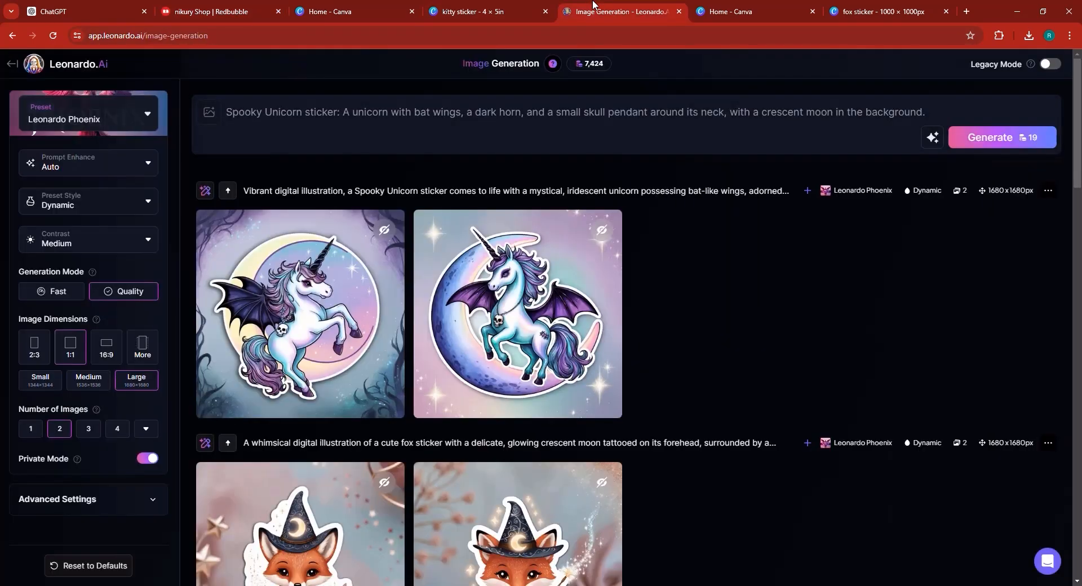
pyautogui.moveTo(279, 325)
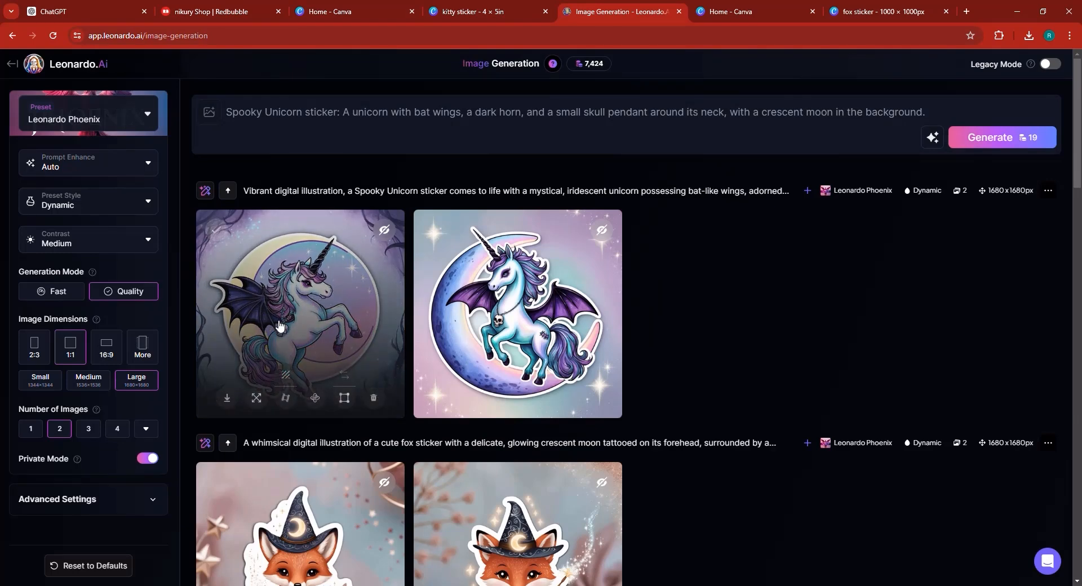
pyautogui.click(279, 325)
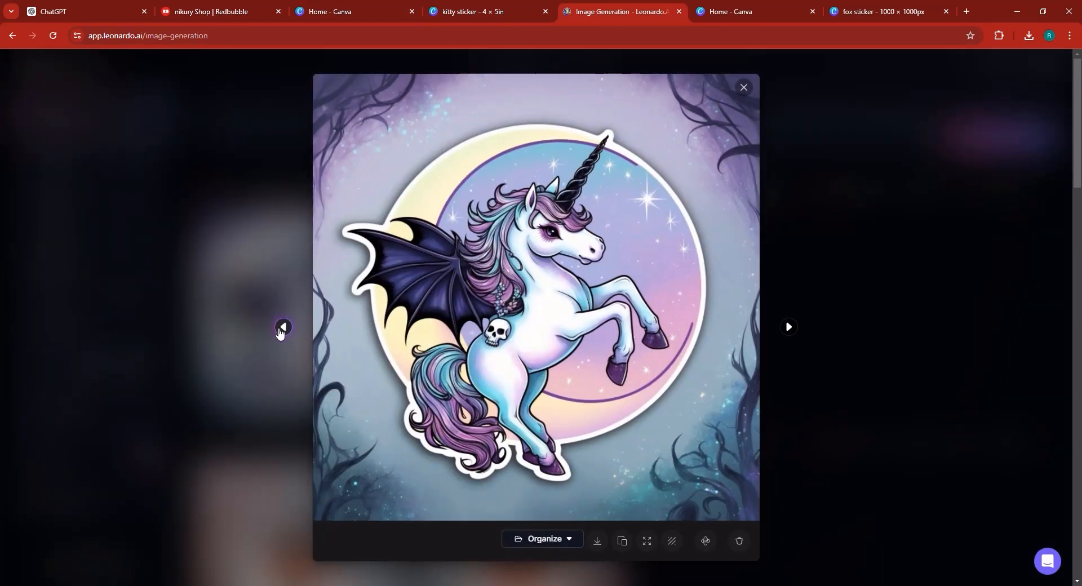
pyautogui.click(788, 328)
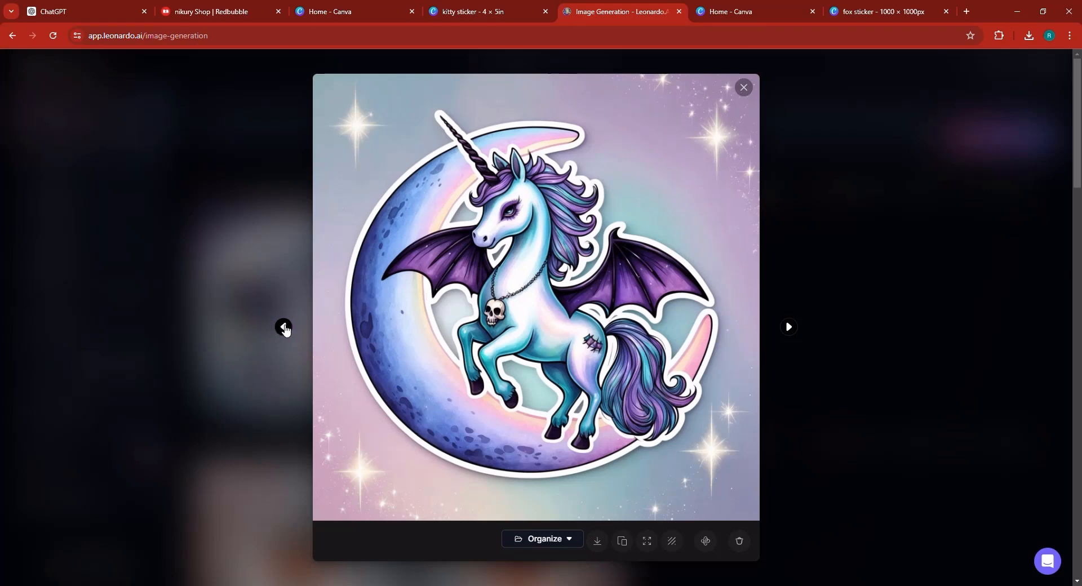
# - Step to the previous Spooky Unicorn sticker, download it, and close the enlarged viewer
pyautogui.click(284, 328)
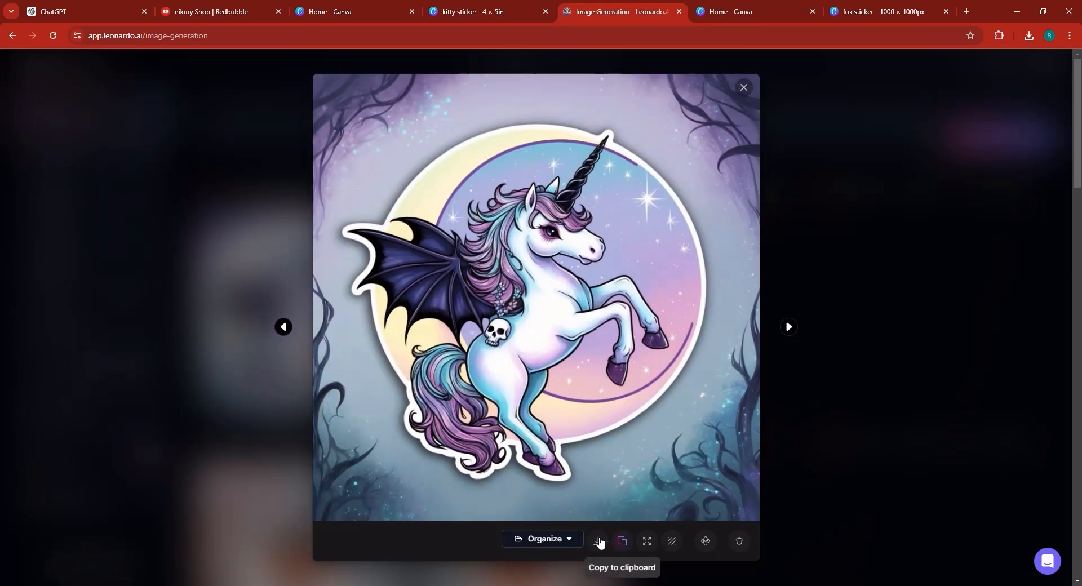
pyautogui.click(919, 371)
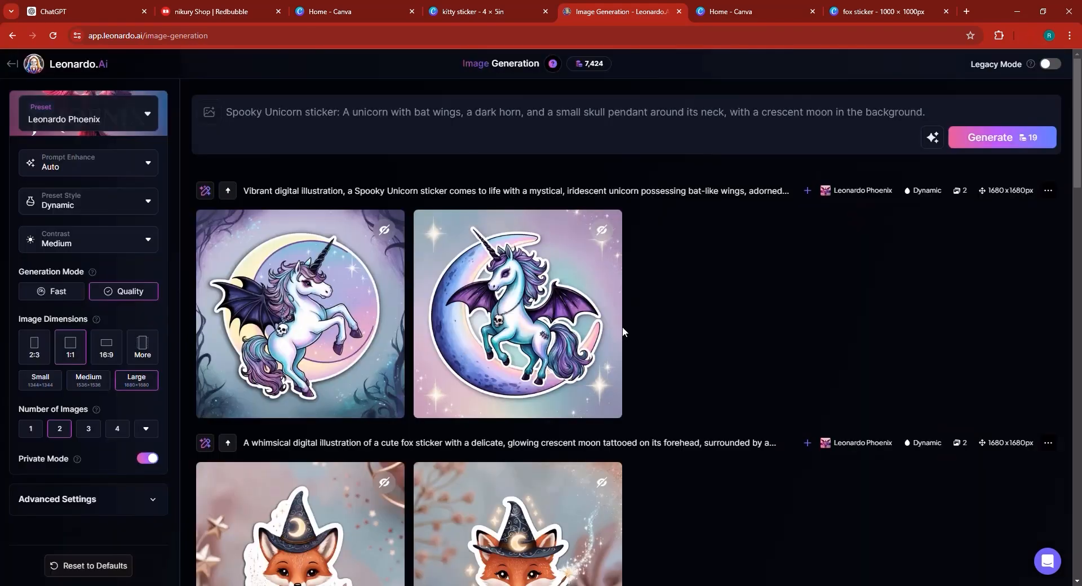
pyautogui.moveTo(528, 308)
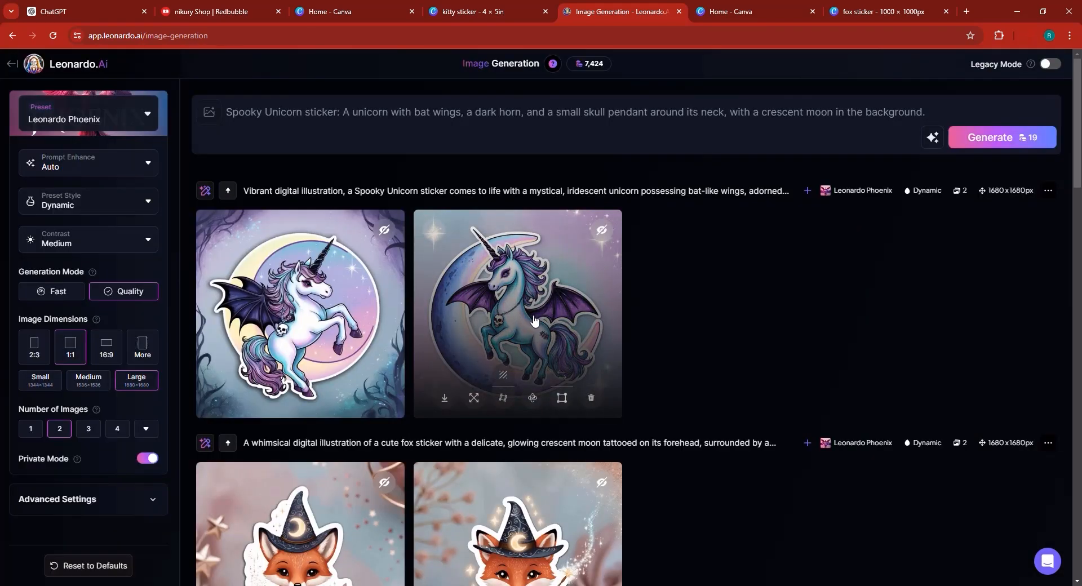
# - In the Canva fox sticker design, delete the fox image and drop in the downloaded Spooky Unicorn sticker
pyautogui.click(868, 5)
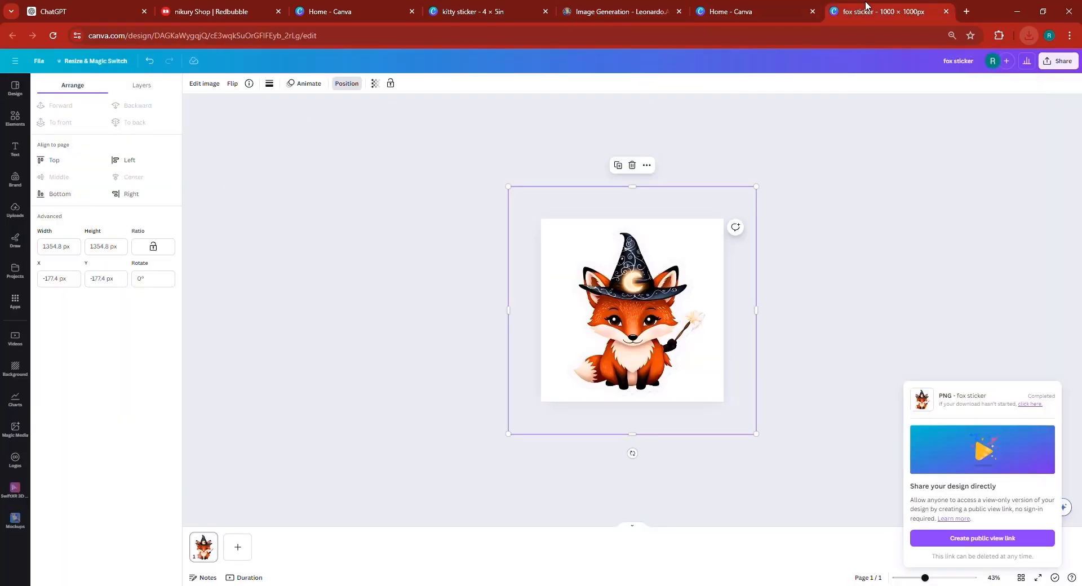
pyautogui.press('Delete')
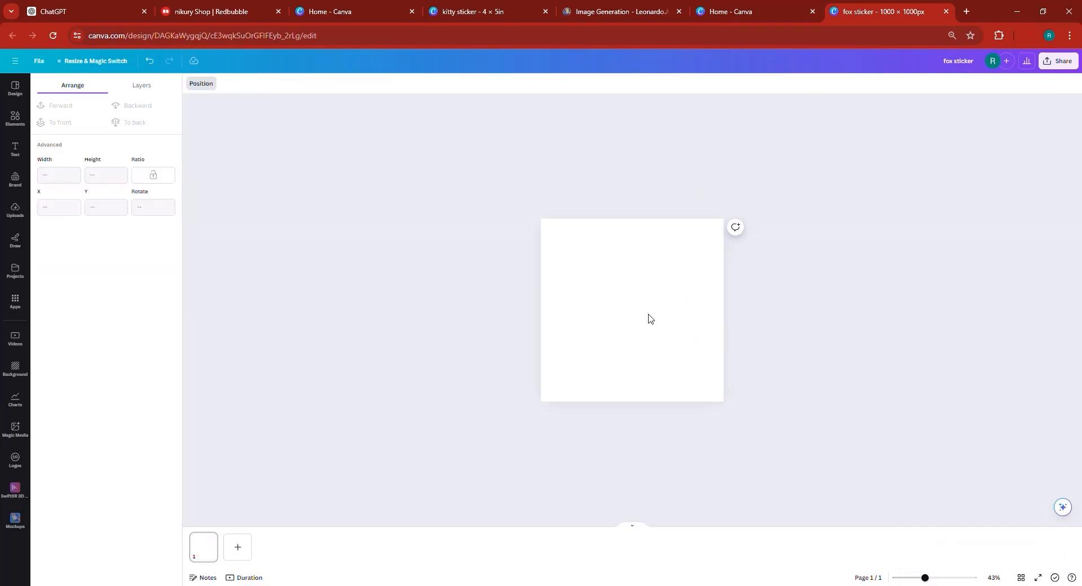
pyautogui.click(1030, 36)
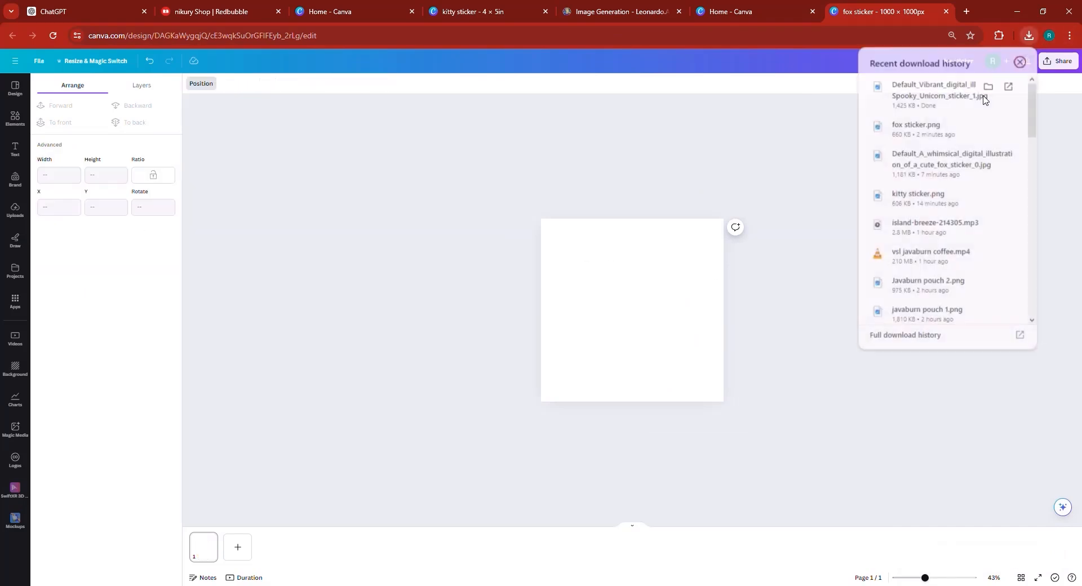
pyautogui.moveTo(973, 106); pyautogui.dragTo(652, 313)
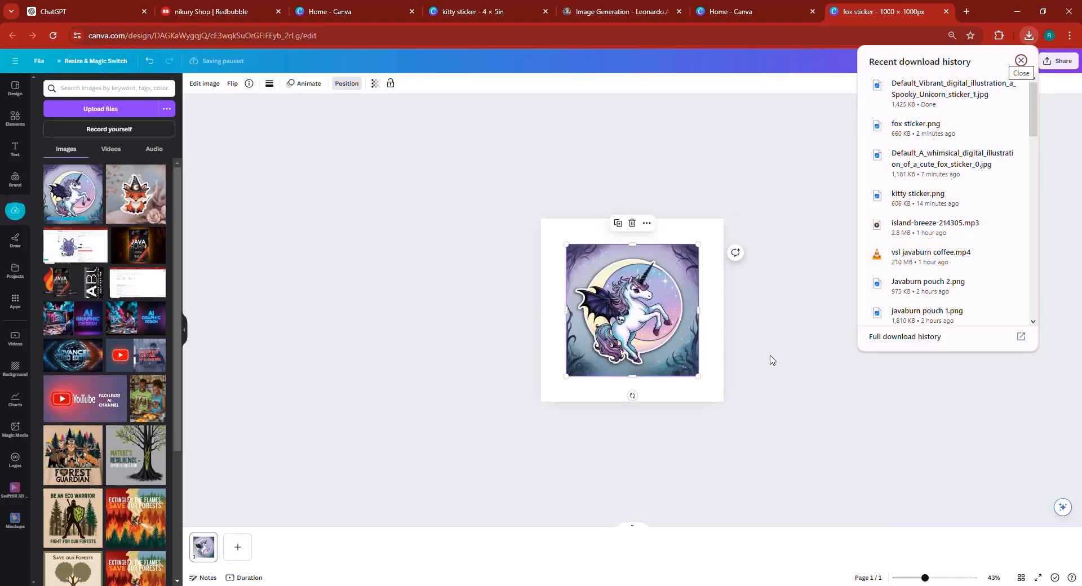
pyautogui.press('Escape')
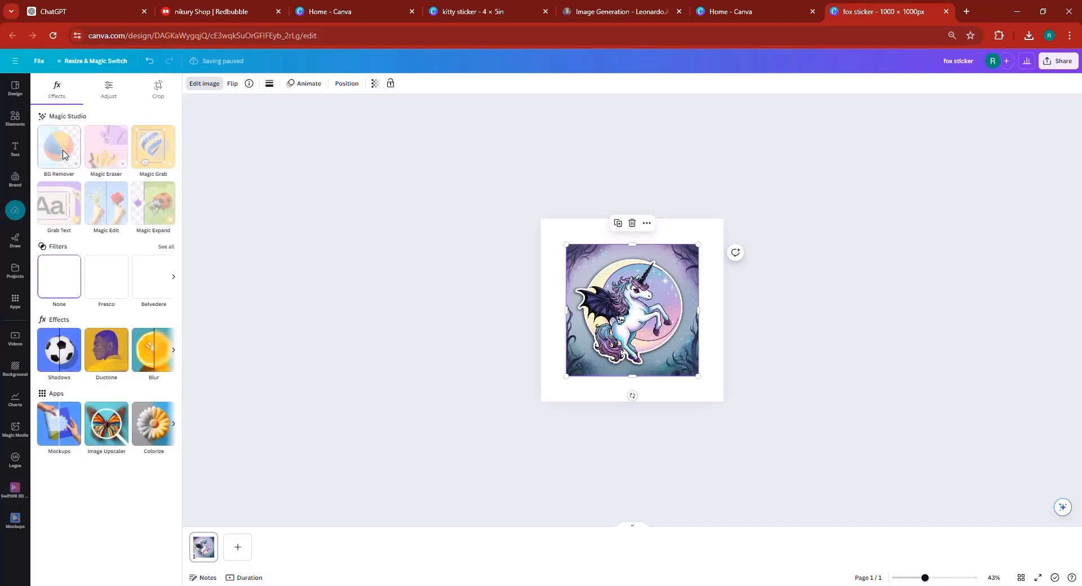
# - Remove the unicorn image's background, then enlarge and center it to fill the page
pyautogui.click(67, 159)
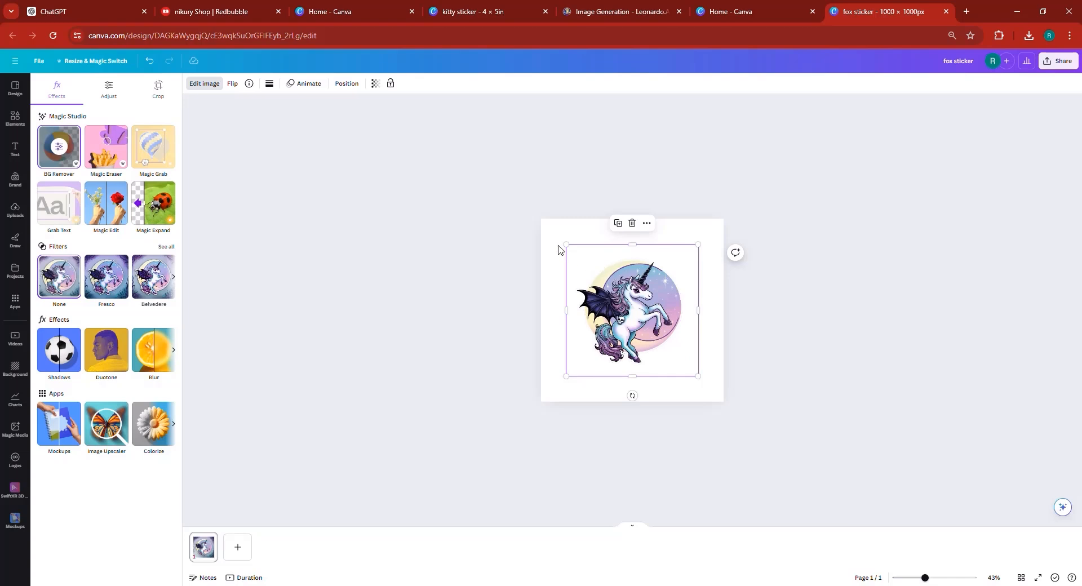
pyautogui.moveTo(508, 200); pyautogui.dragTo(506, 185)
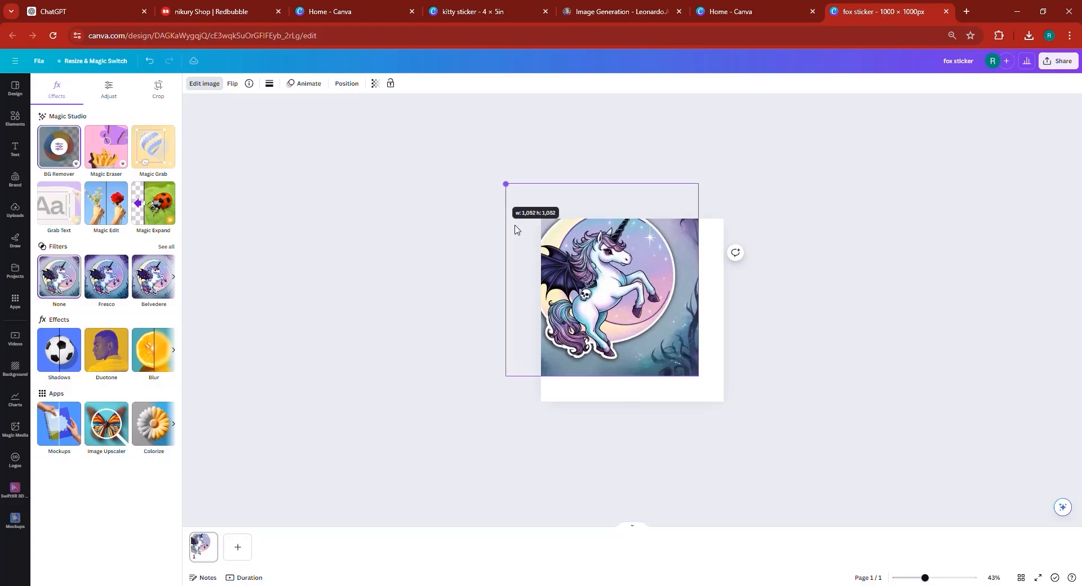
pyautogui.moveTo(615, 315); pyautogui.dragTo(641, 340)
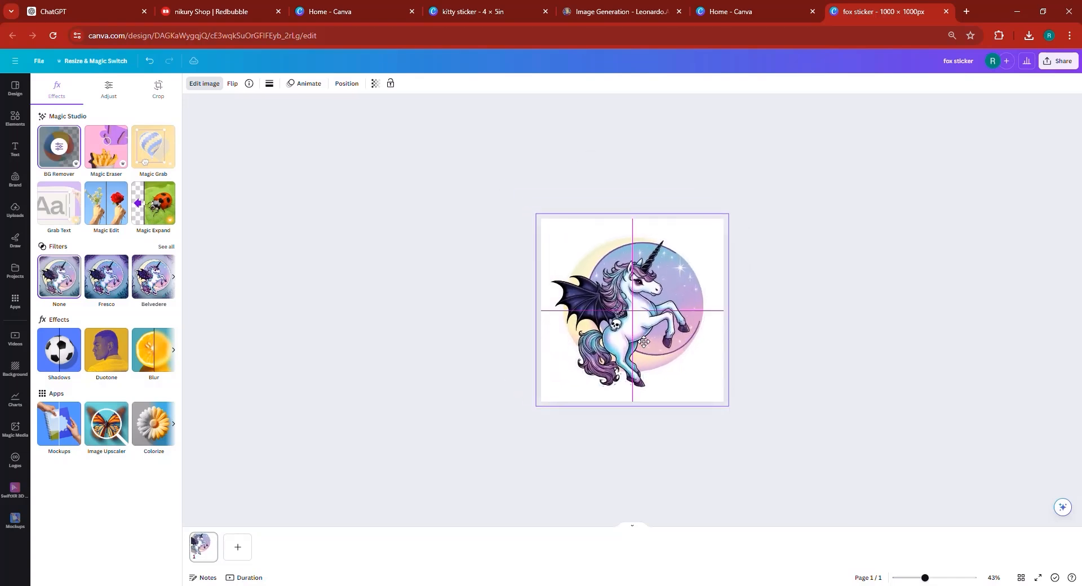
pyautogui.moveTo(644, 342); pyautogui.dragTo(649, 342)
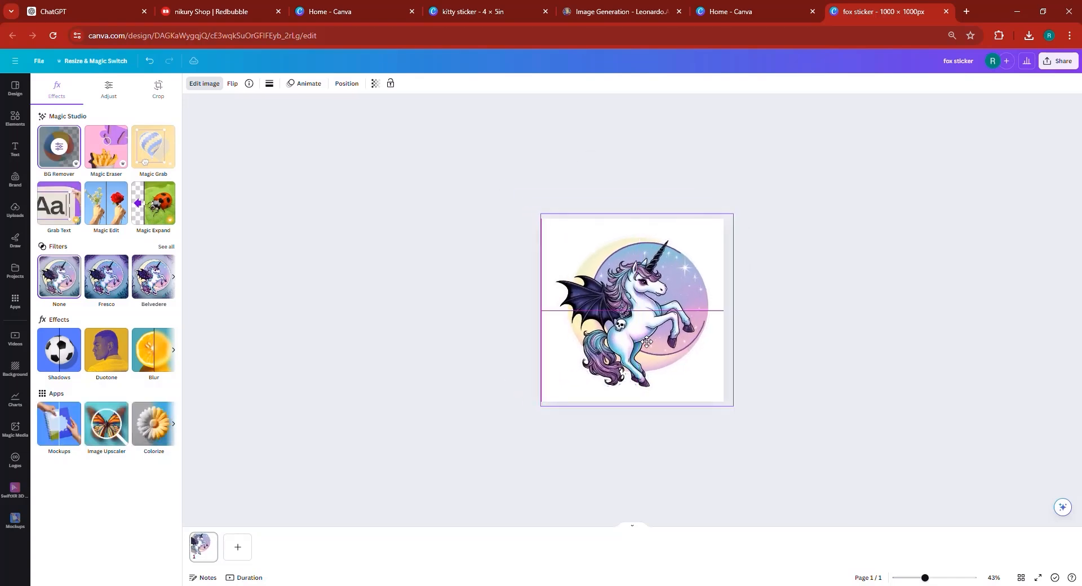
# - Auto-adjust the unicorn image, then set contrast to 20, highlights to 24 and blacks to 29
pyautogui.click(109, 91)
pyautogui.click(120, 119)
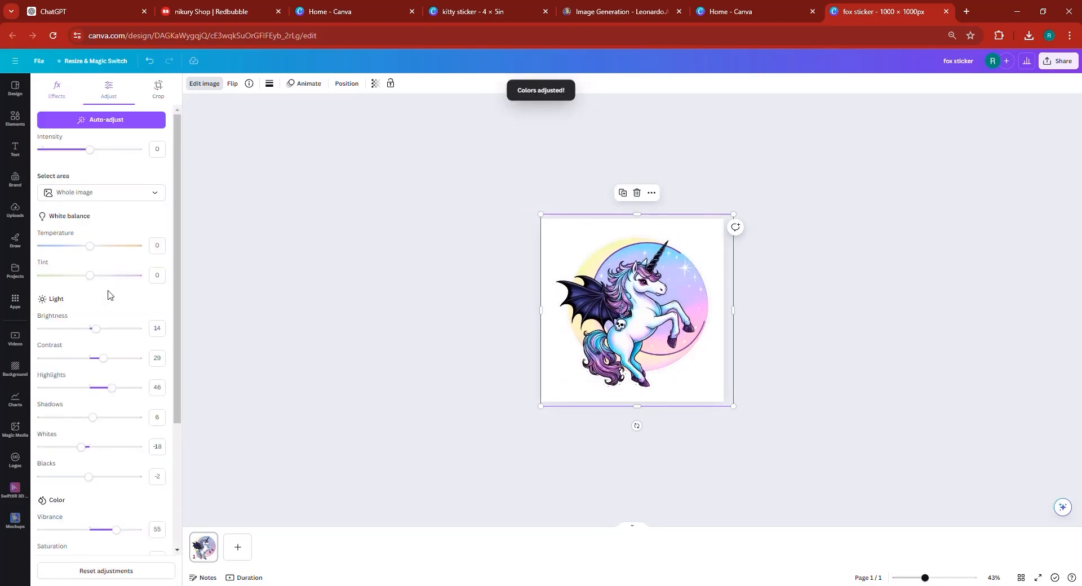
pyautogui.click(108, 389)
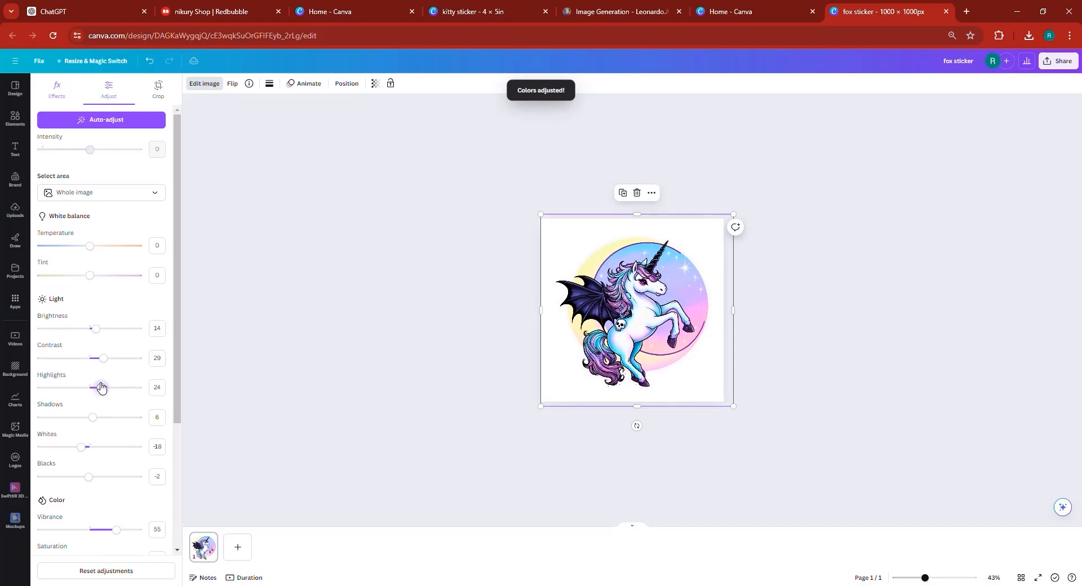
pyautogui.click(97, 357)
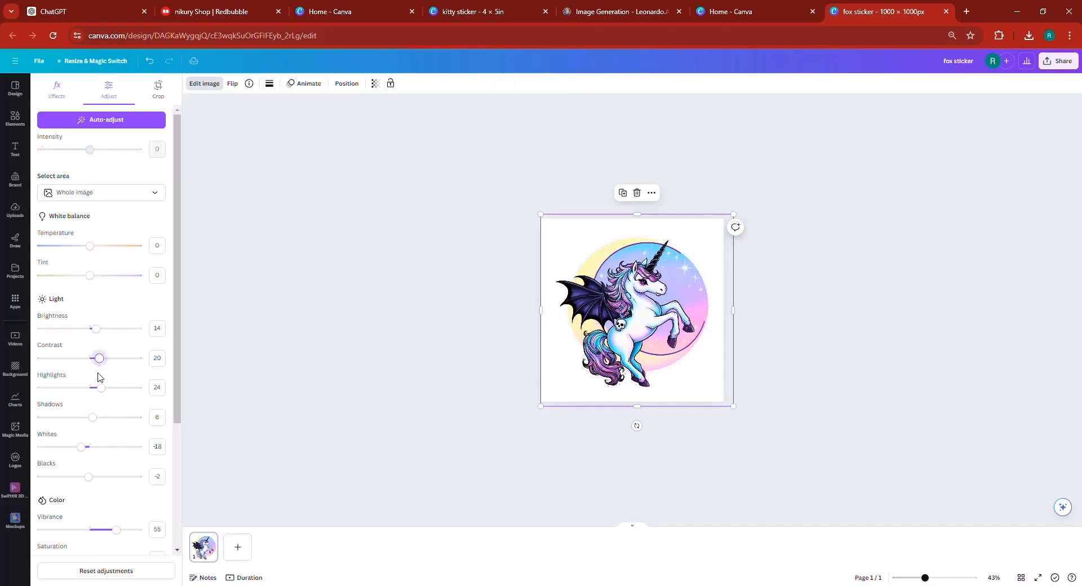
pyautogui.scroll(-1, 99, 383)
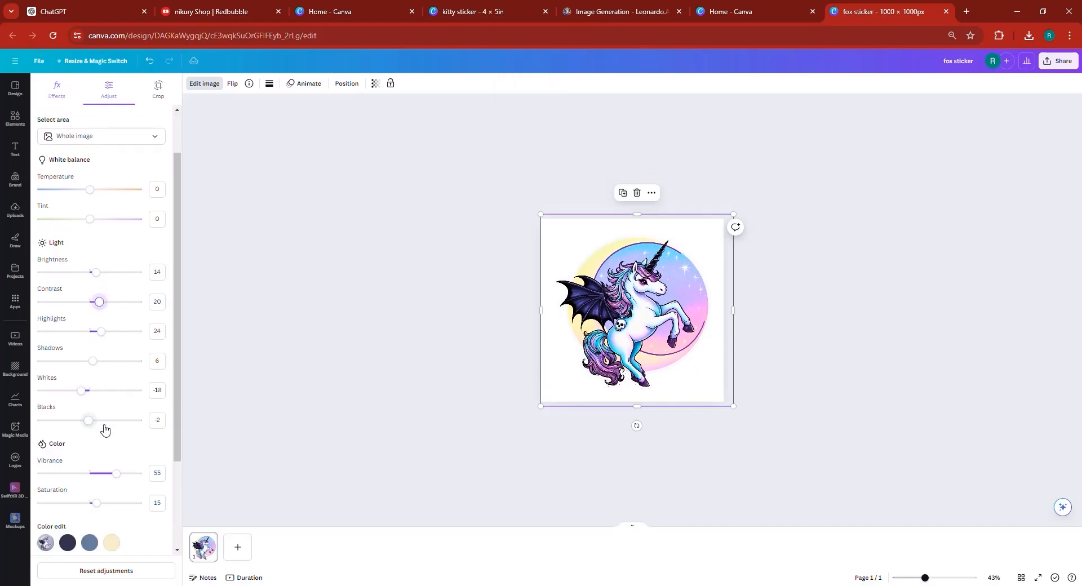
pyautogui.click(103, 424)
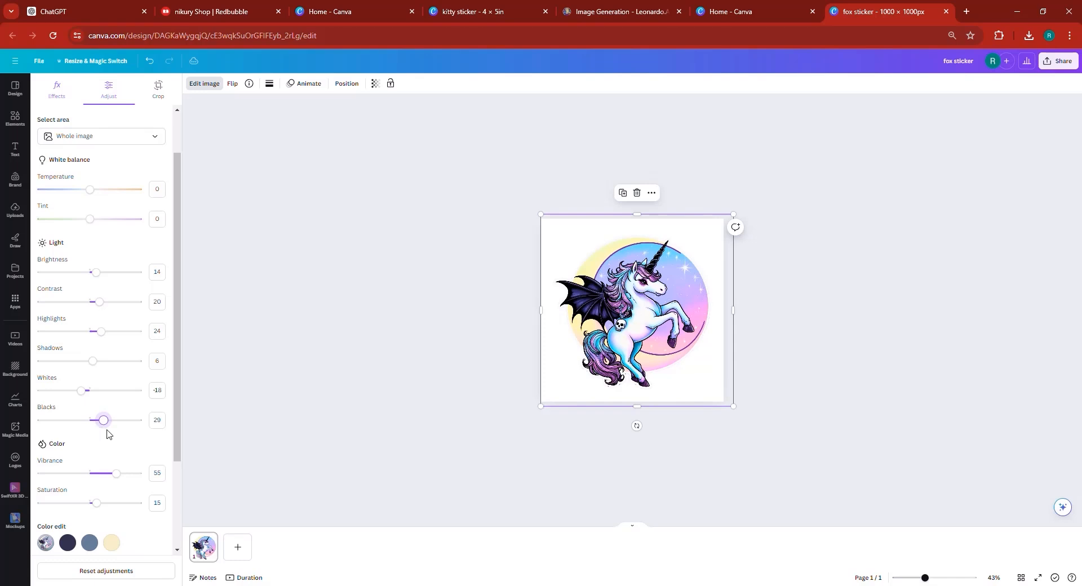
# - Set the unicorn image's saturation to 30, sharpness to 23 and clarity to 38
pyautogui.scroll(-2, 109, 434)
pyautogui.click(103, 381)
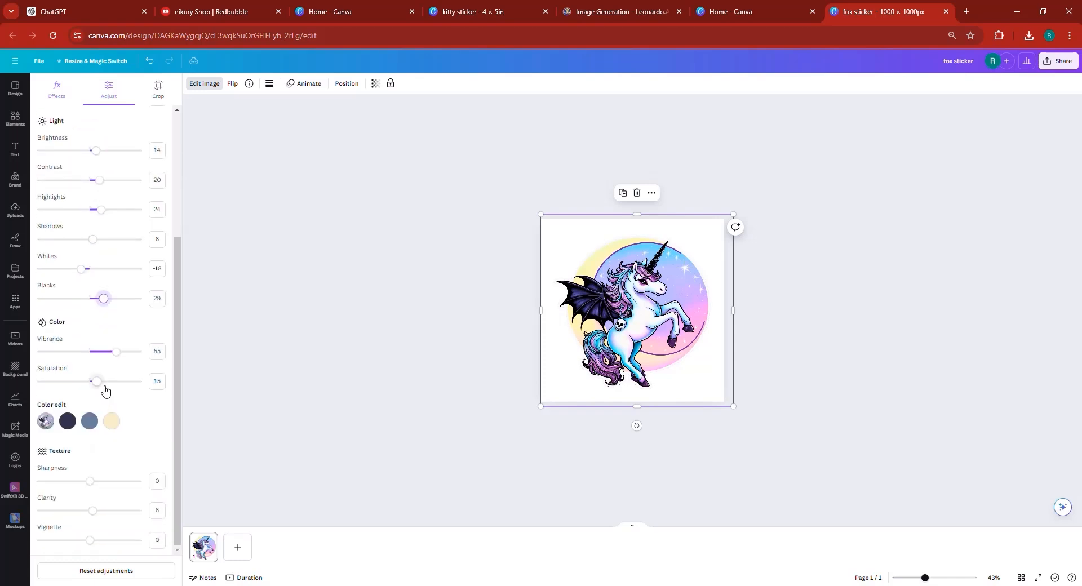
pyautogui.click(100, 481)
pyautogui.click(107, 510)
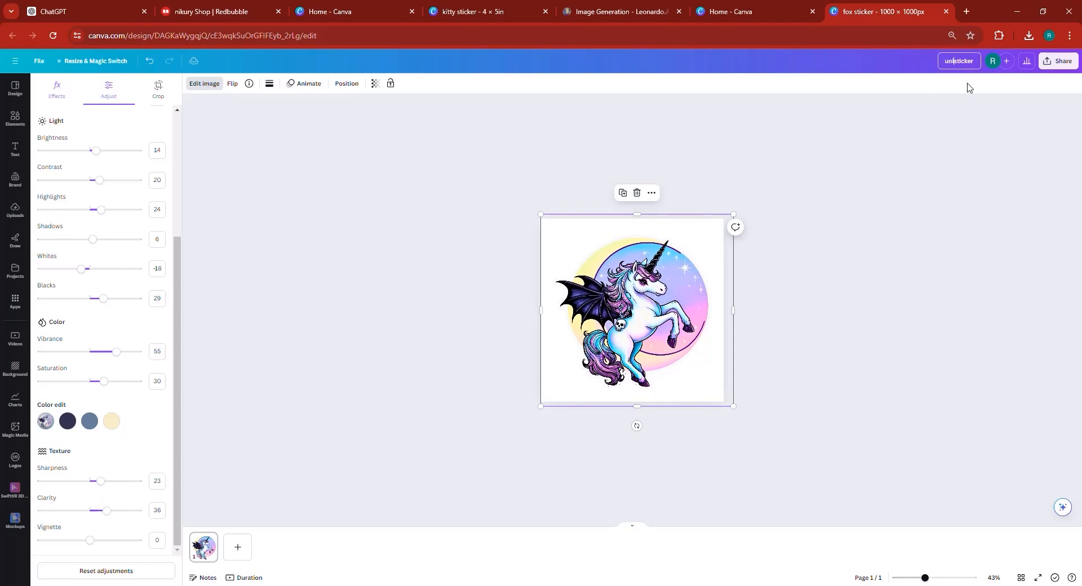
# - Download the unicorn sticker design as a PNG file
pyautogui.click(1059, 60)
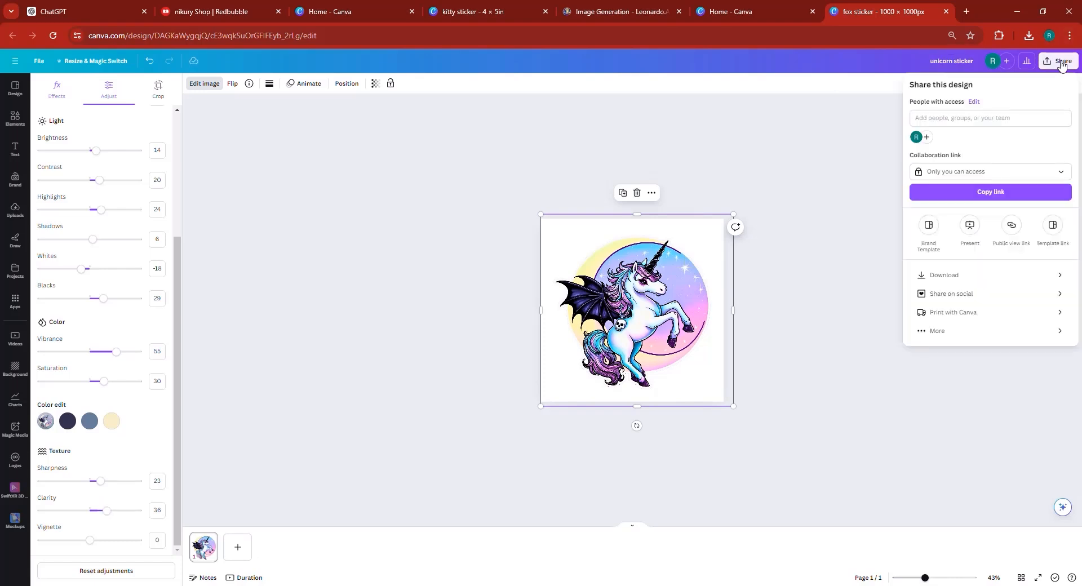
pyautogui.click(970, 282)
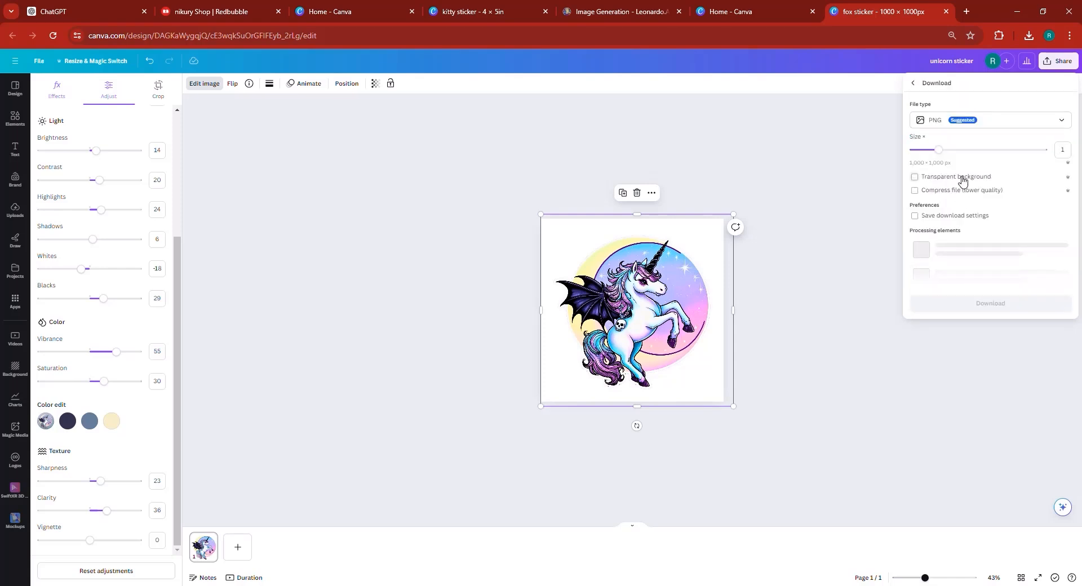
pyautogui.click(984, 236)
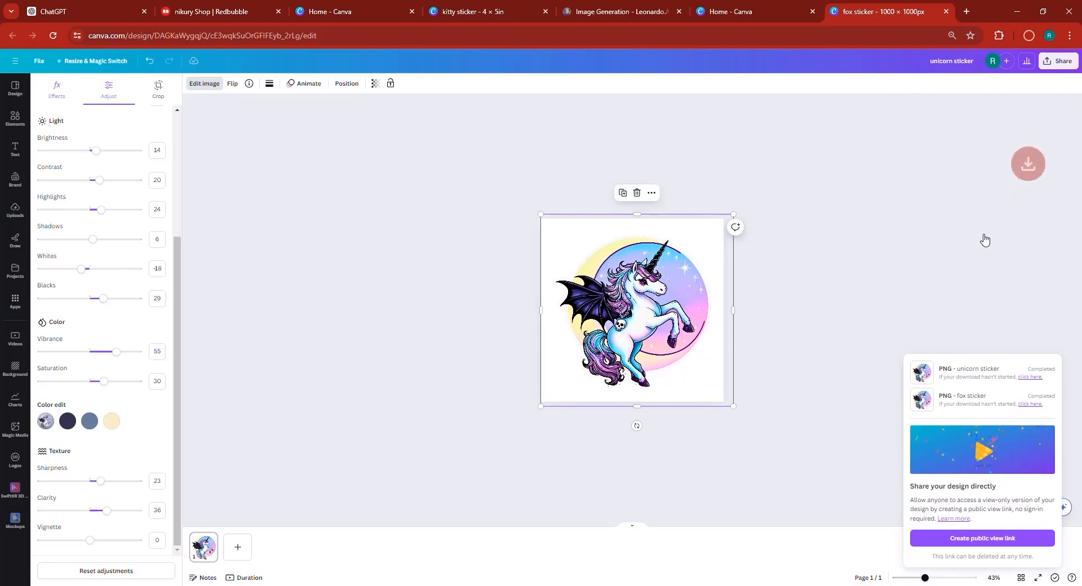
# - Open the downloaded unicorn sticker.png from the download history and inspect it in the image viewer
pyautogui.click(1028, 38)
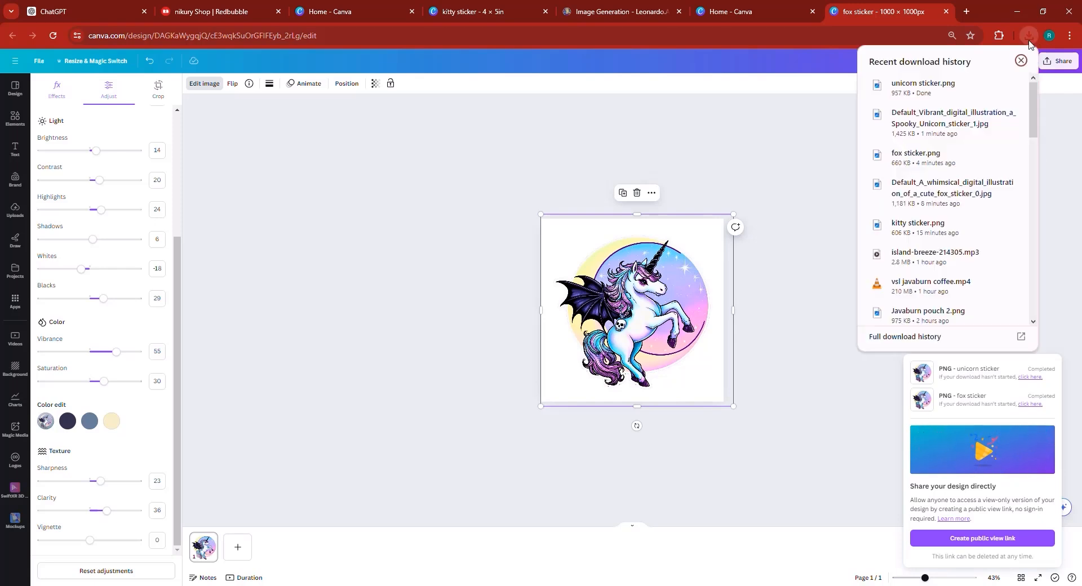
pyautogui.click(932, 100)
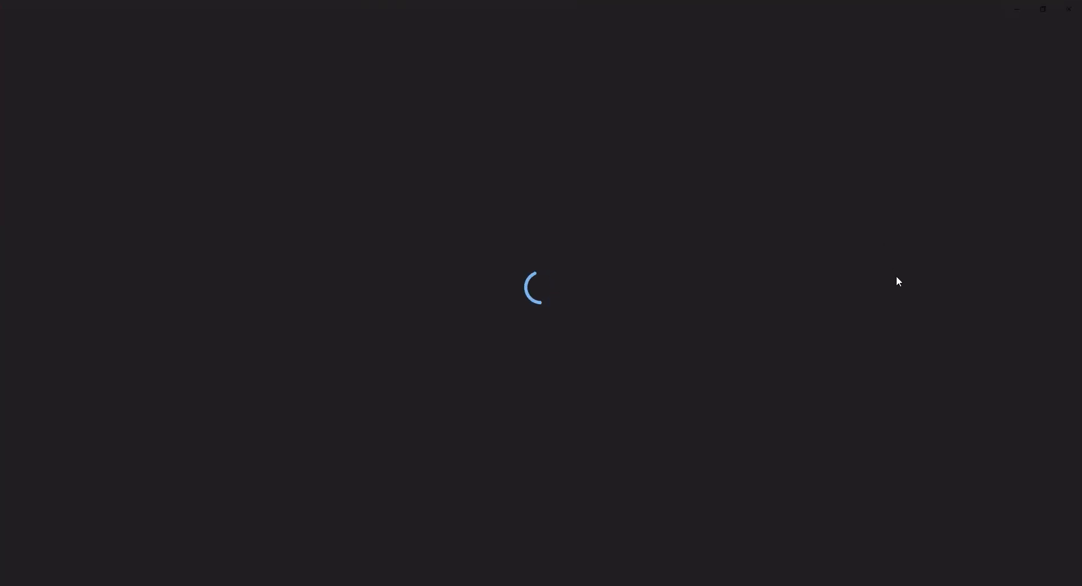
pyautogui.scroll(2, 911, 325)
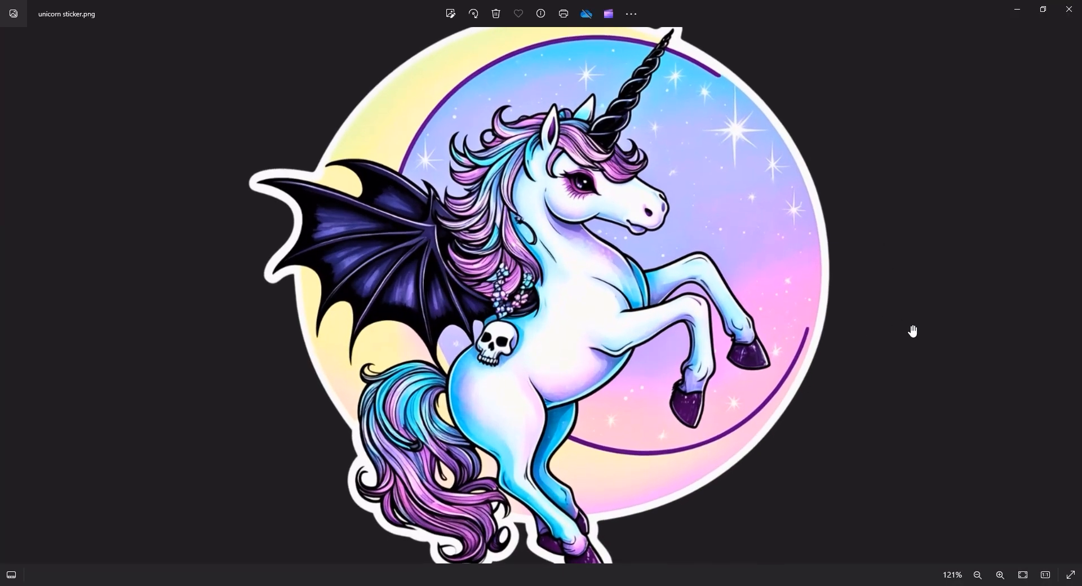
pyautogui.scroll(-2, 911, 325)
pyautogui.scroll(2, 911, 325)
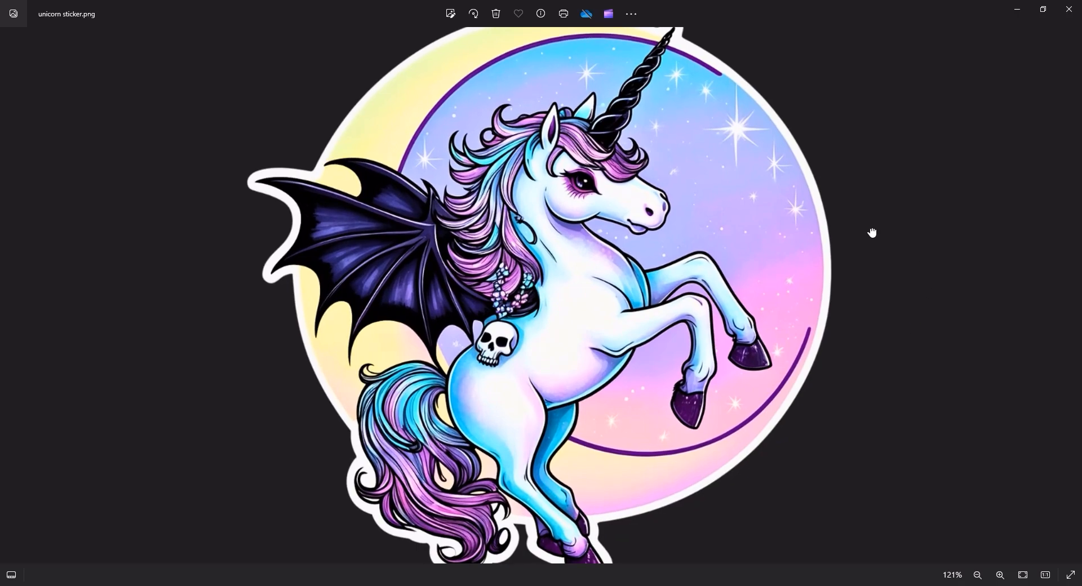
pyautogui.moveTo(871, 234); pyautogui.dragTo(767, 318)
pyautogui.scroll(-2, 807, 284)
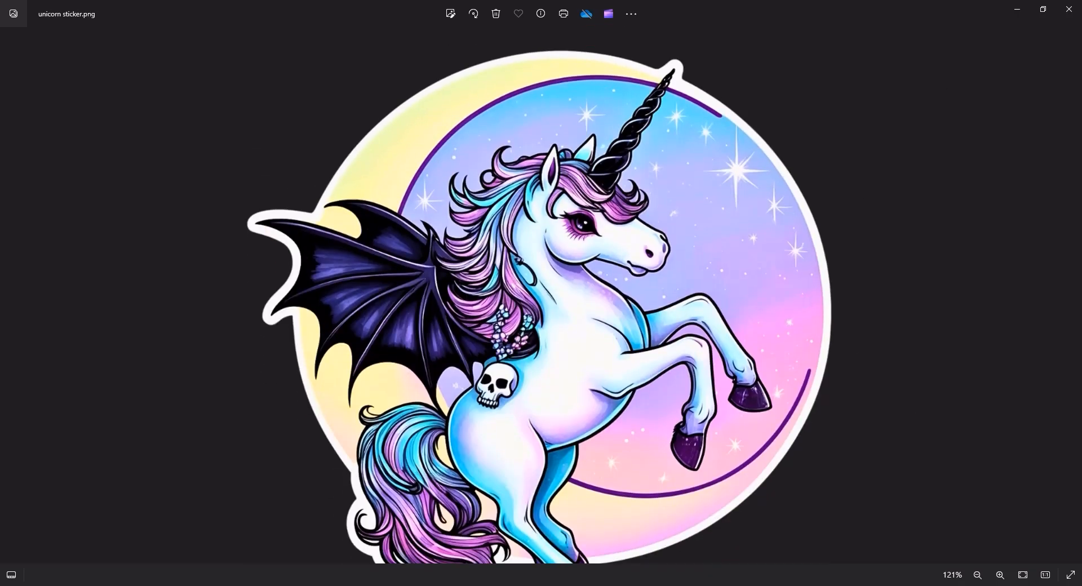
pyautogui.click(1069, 9)
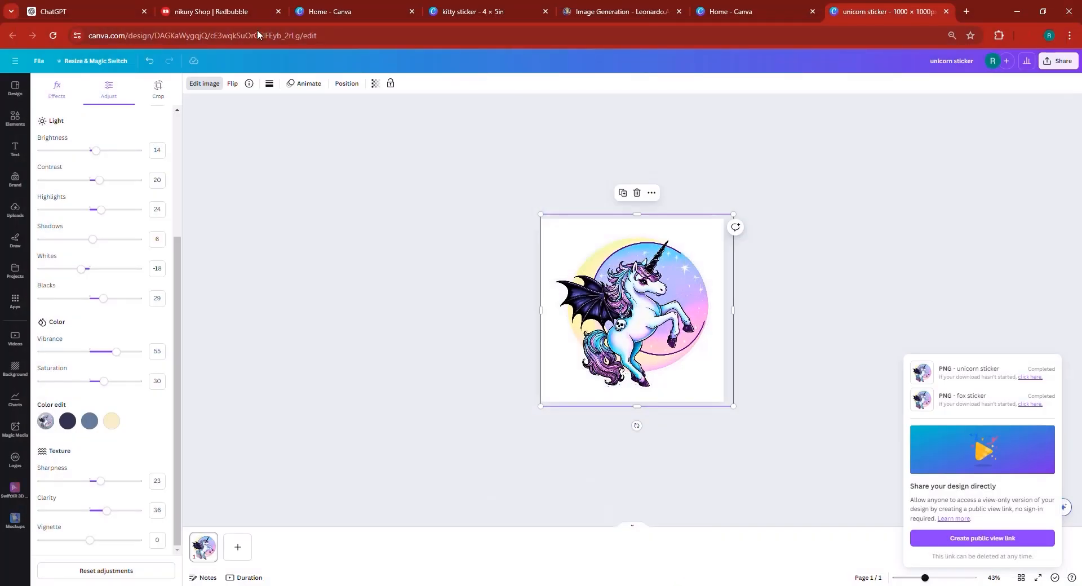
# - Switch to the Redbubble shop and browse the Phone Cases category page
pyautogui.click(225, 11)
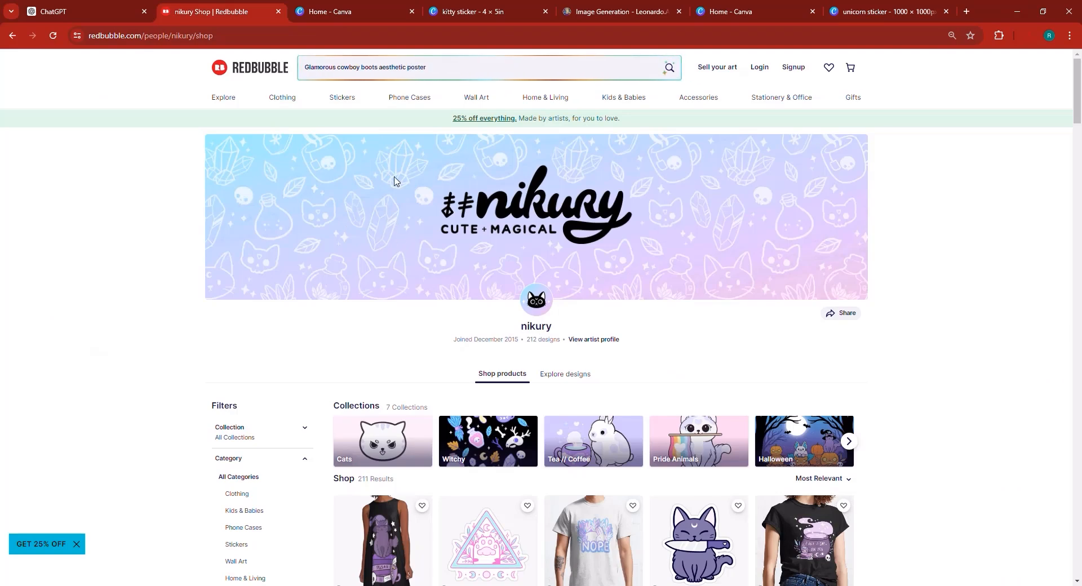
pyautogui.click(403, 105)
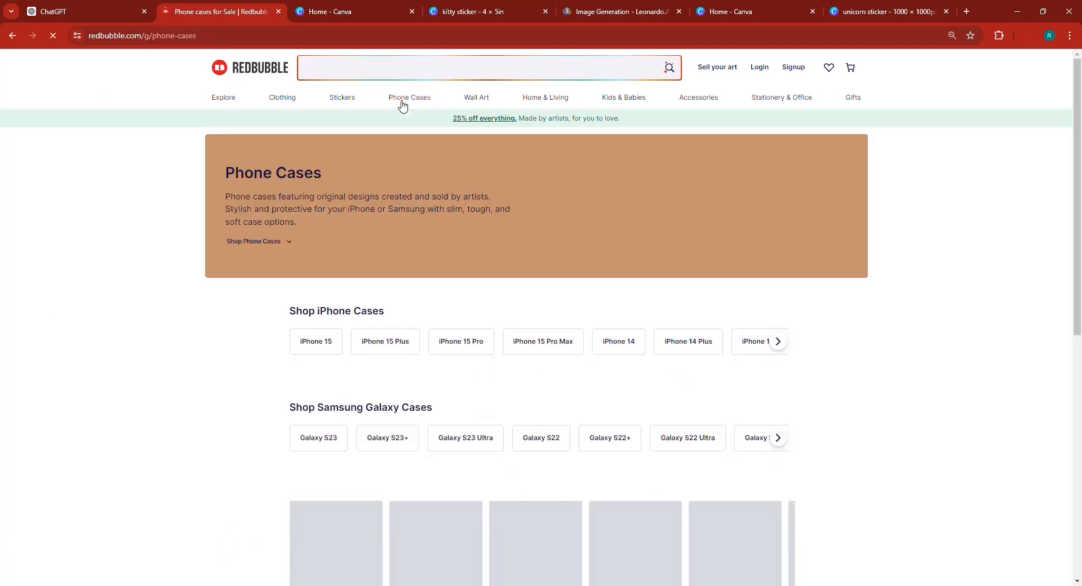
pyautogui.scroll(-3, 839, 340)
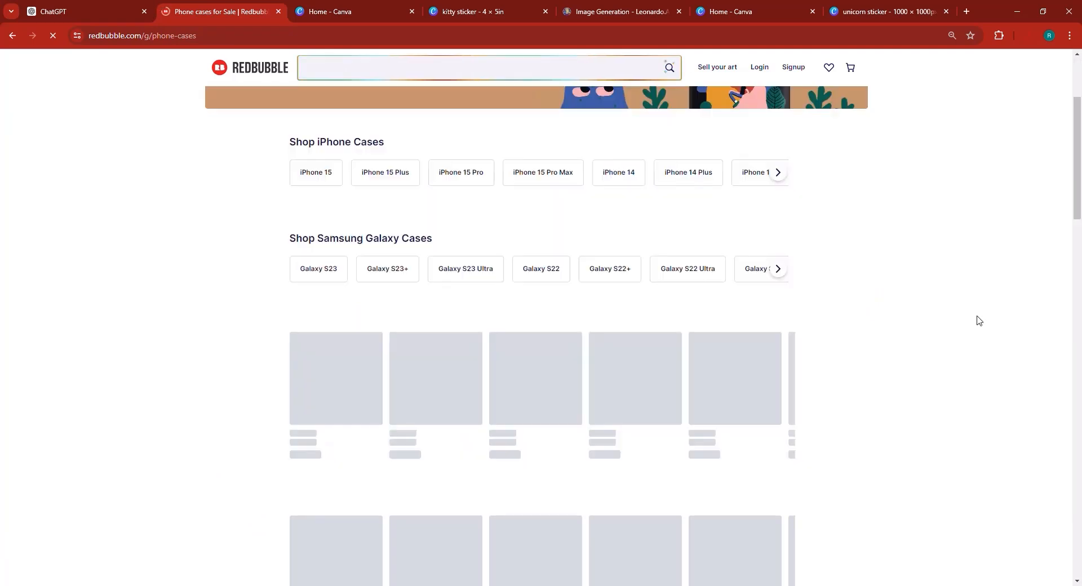
pyautogui.write('Hi! Describe what')
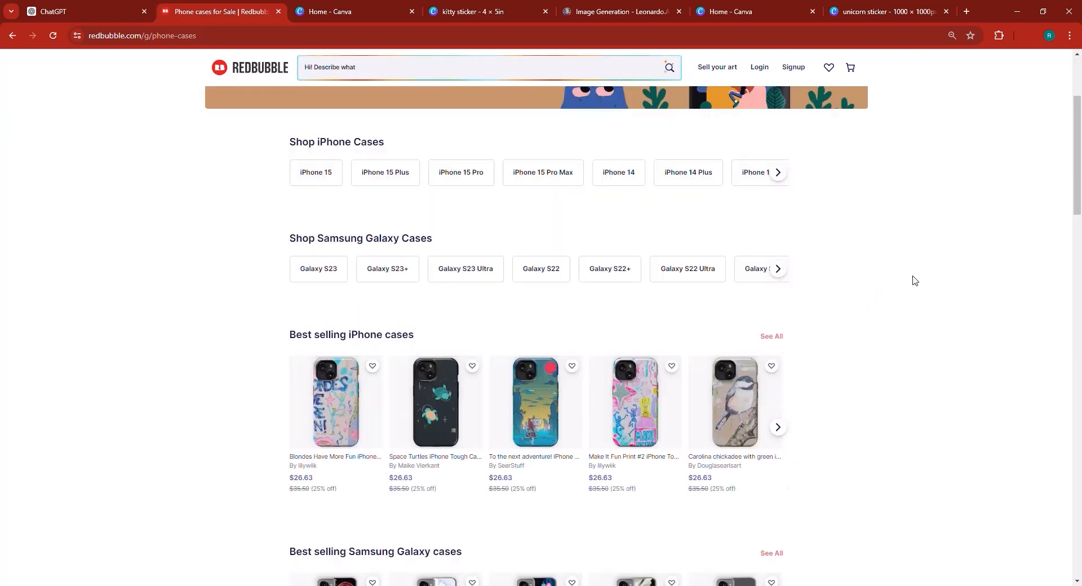
pyautogui.scroll(-2, 907, 279)
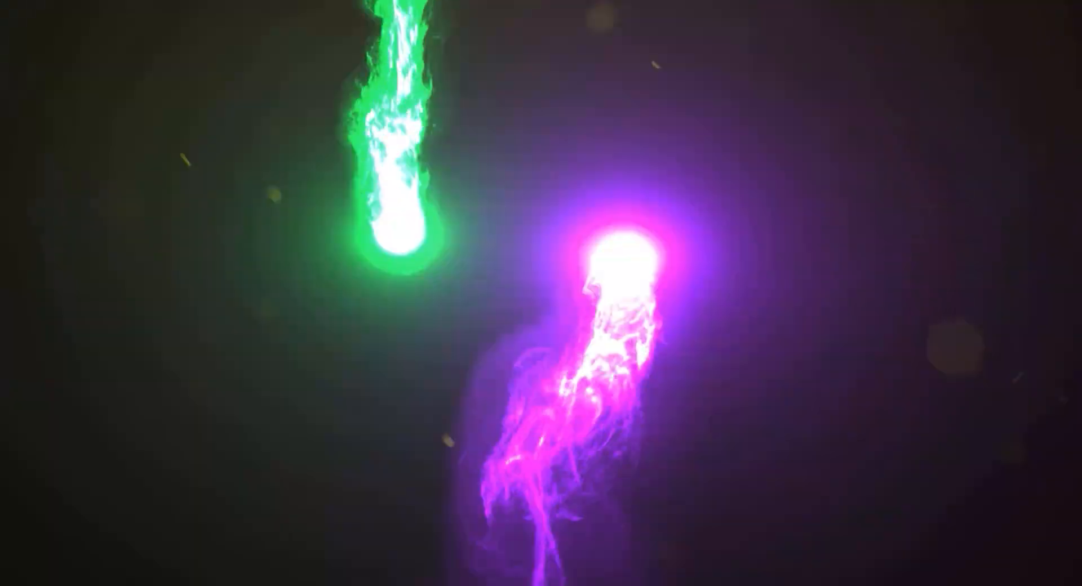